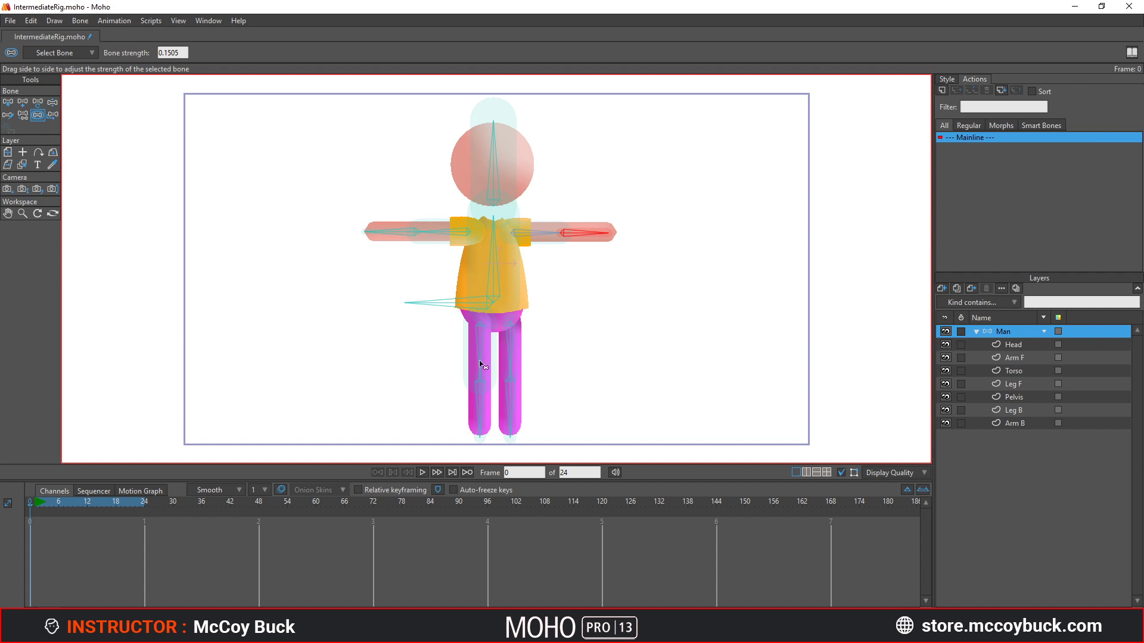
# Test the leg bones by swinging both legs out to horizontal, and display the bones' parent links
pyautogui.moveTo(497, 269); pyautogui.dragTo(376, 248)
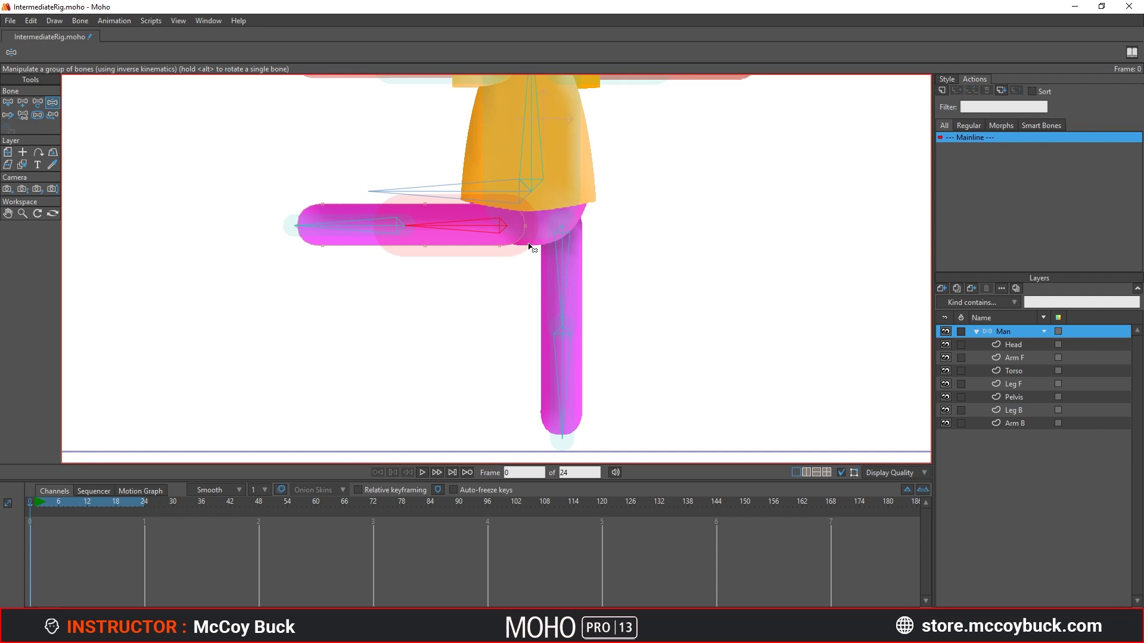
pyautogui.moveTo(562, 251); pyautogui.dragTo(601, 235)
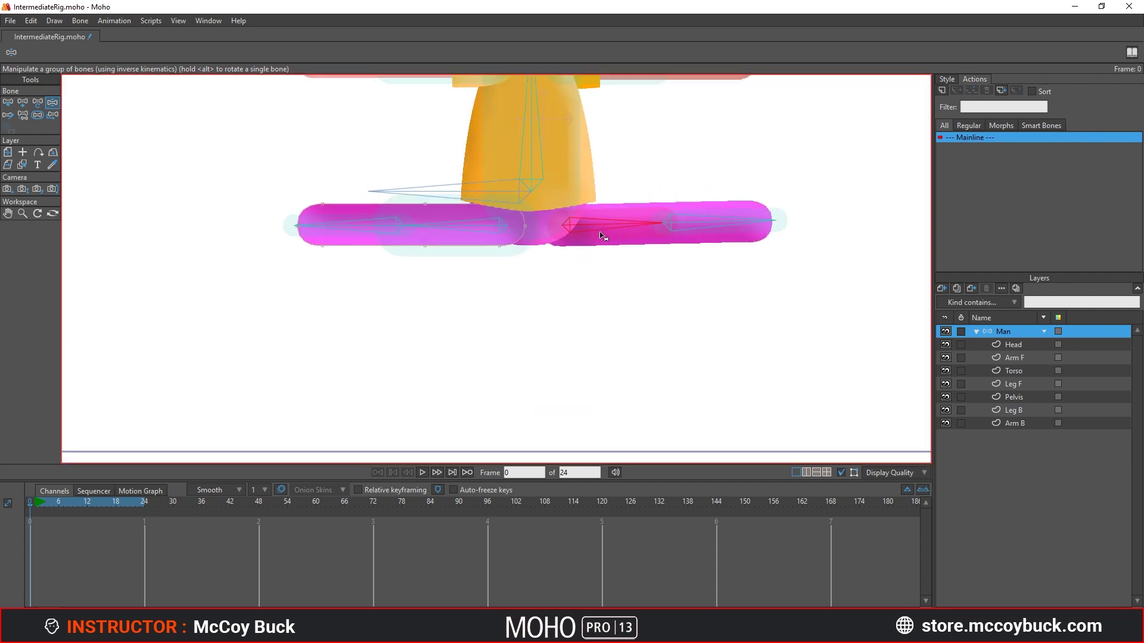
pyautogui.press('p')
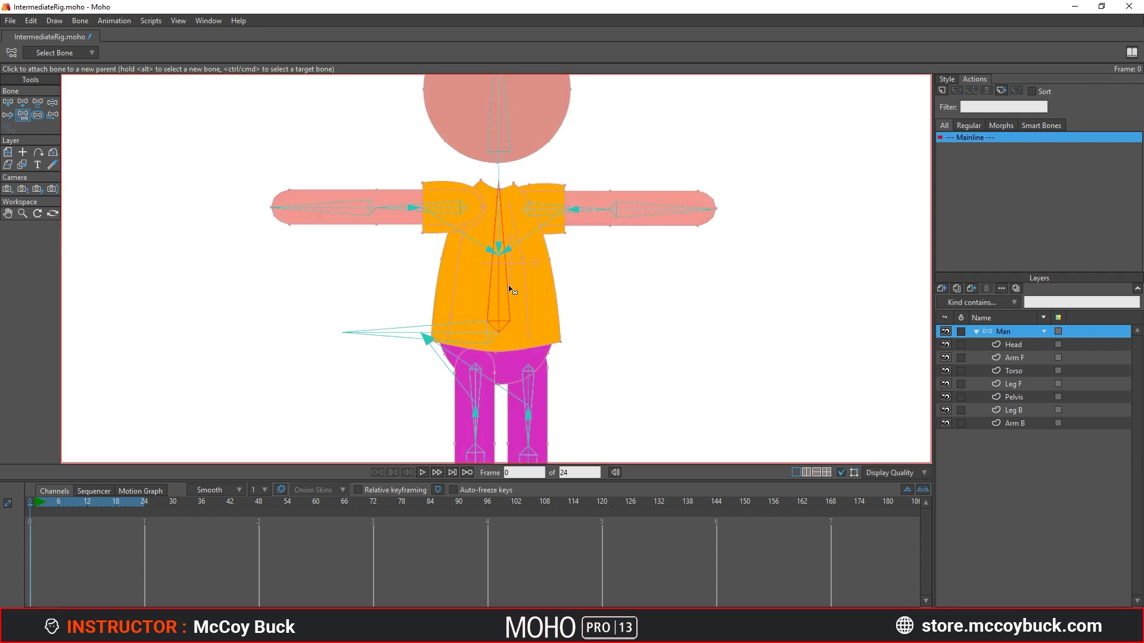
# Test the rig with Manipulate Bones by bending both arms and tilting the head, and inspect the head bone's parent link
pyautogui.press('z')
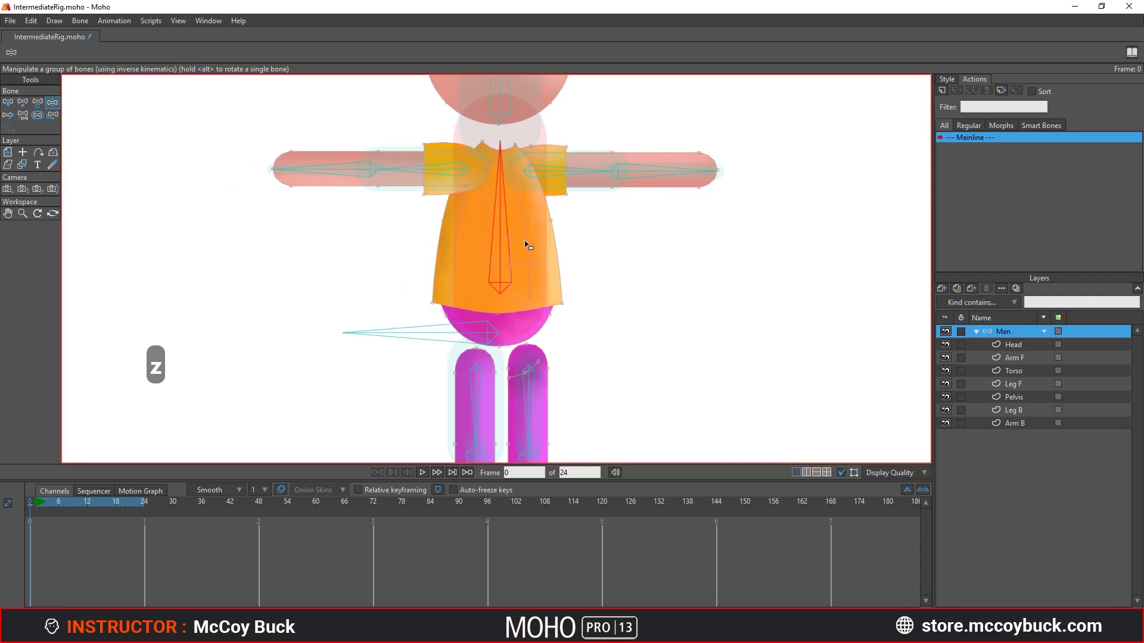
pyautogui.scroll(2, 511, 336)
pyautogui.moveTo(411, 233); pyautogui.dragTo(372, 334)
pyautogui.moveTo(551, 250); pyautogui.dragTo(598, 263)
pyautogui.moveTo(518, 141); pyautogui.dragTo(539, 141)
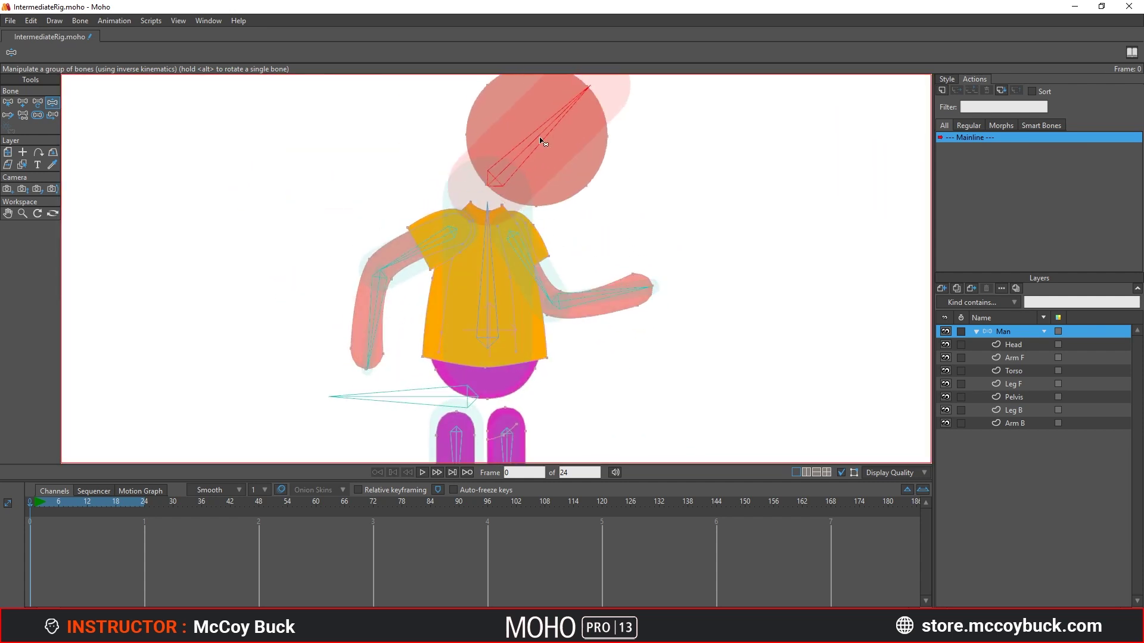
pyautogui.press('p')
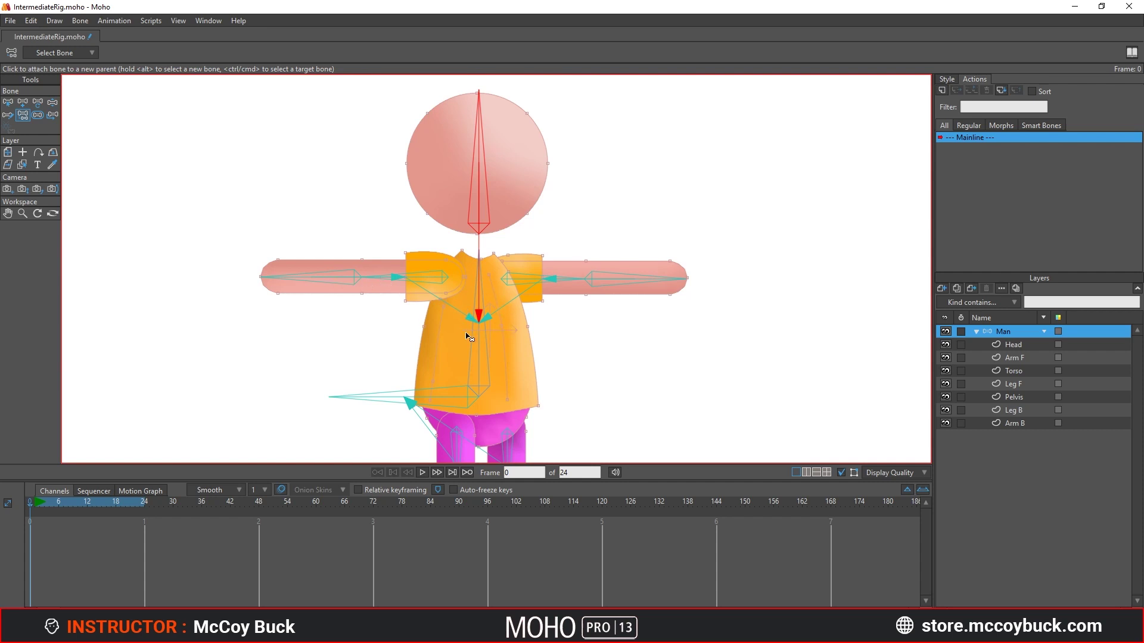
pyautogui.press('s')
pyautogui.hotkey('ctrl', 'r')
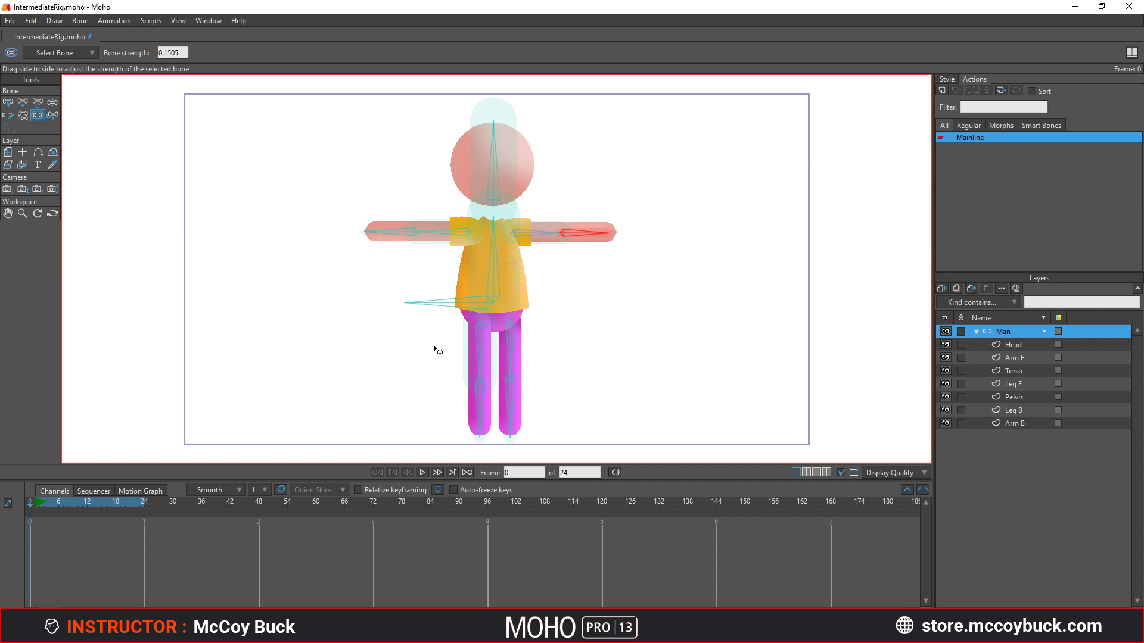
# Use the Layer Selector on the character's shapes to pick the leg, arm, torso and head layers, ending on Leg F
pyautogui.click(24, 167)
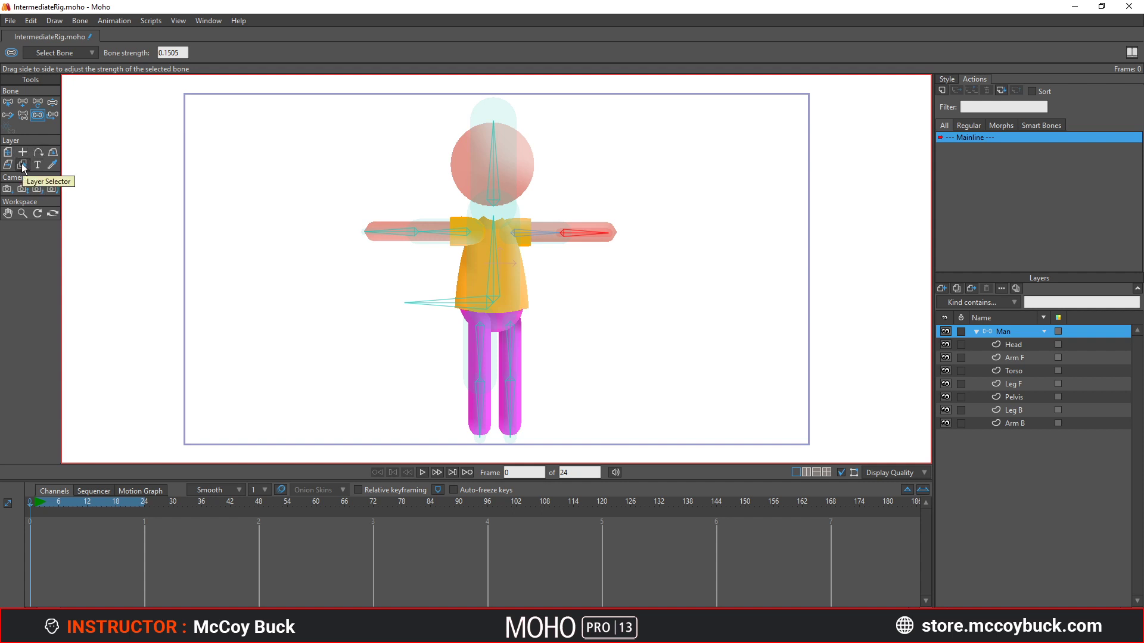
pyautogui.click(486, 373)
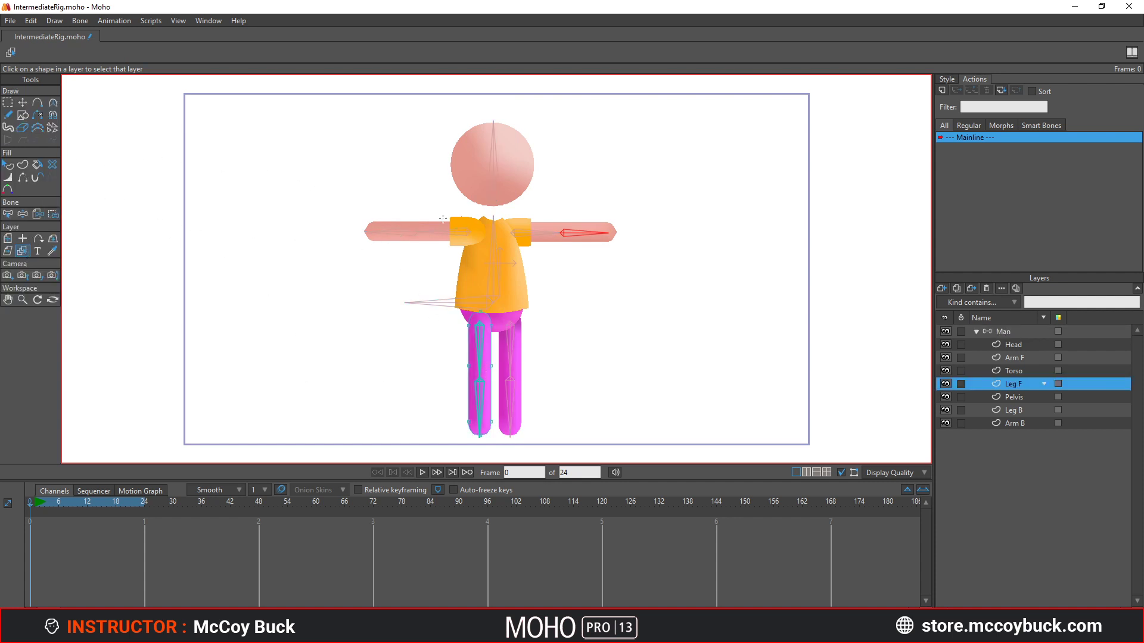
pyautogui.click(421, 235)
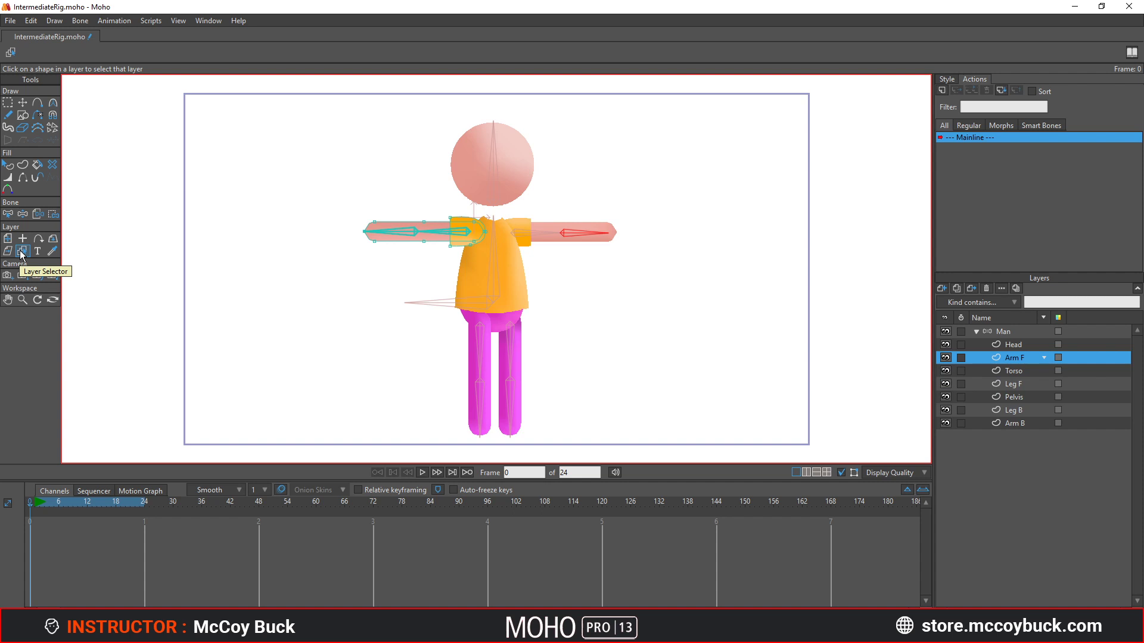
pyautogui.click(477, 351)
pyautogui.click(512, 273)
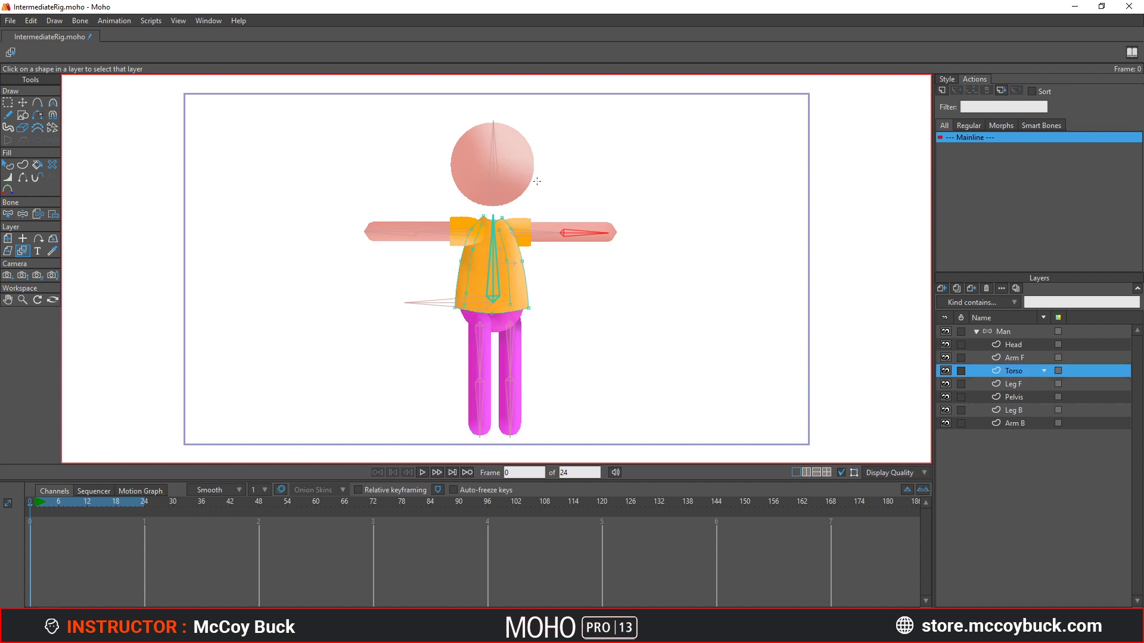
pyautogui.click(509, 178)
pyautogui.click(562, 238)
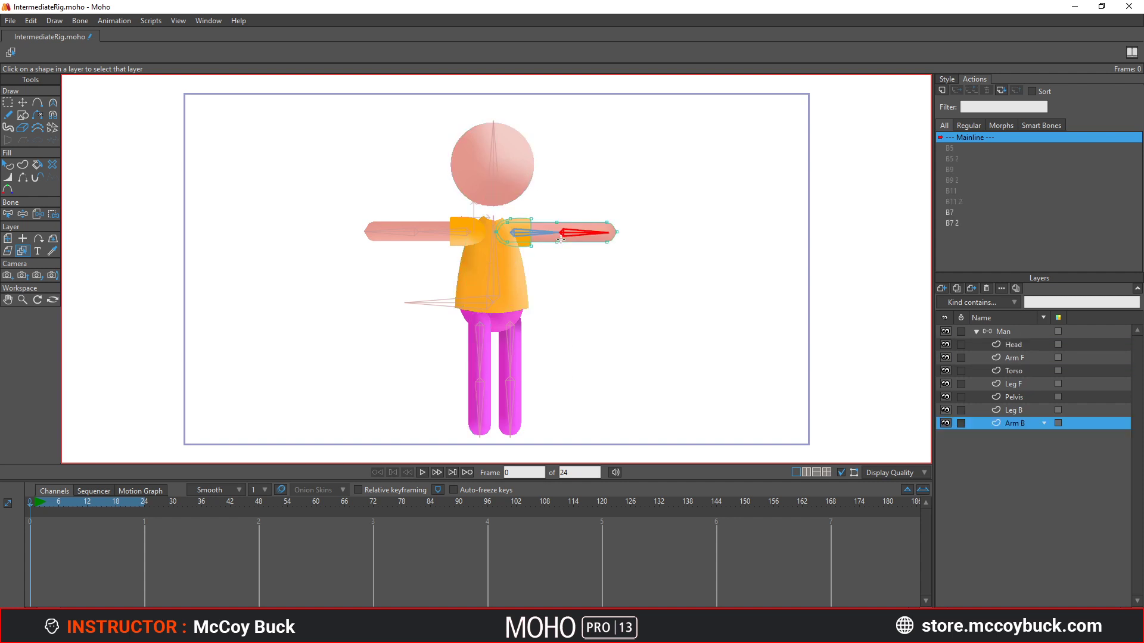
pyautogui.click(463, 247)
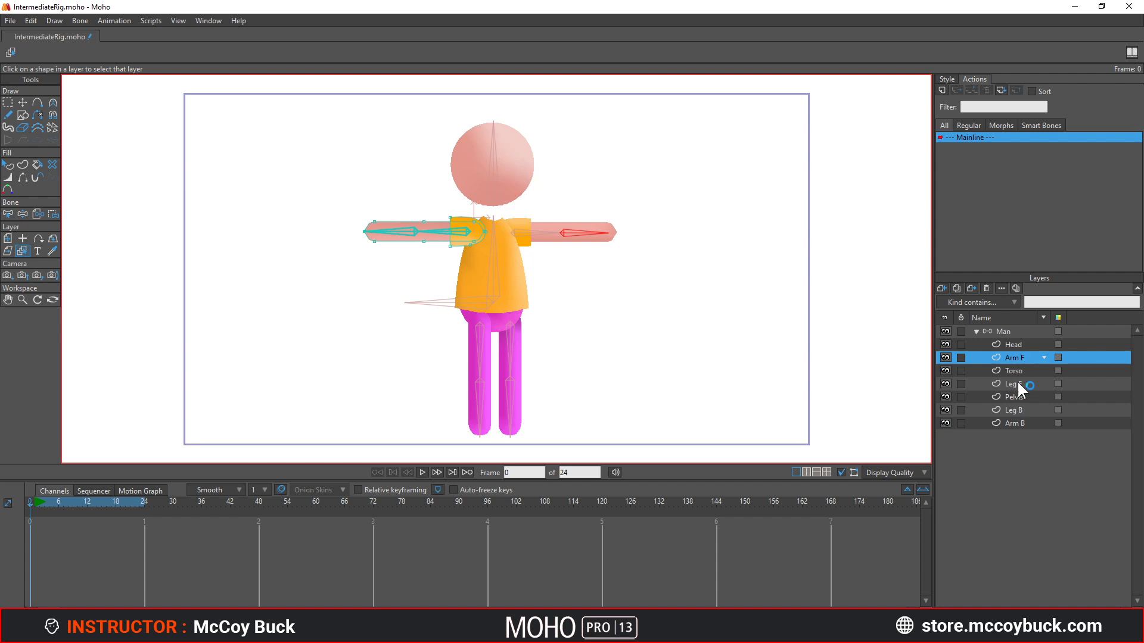
pyautogui.click(470, 370)
pyautogui.scroll(5, 409, 375)
pyautogui.moveTo(460, 388); pyautogui.dragTo(373, 309)
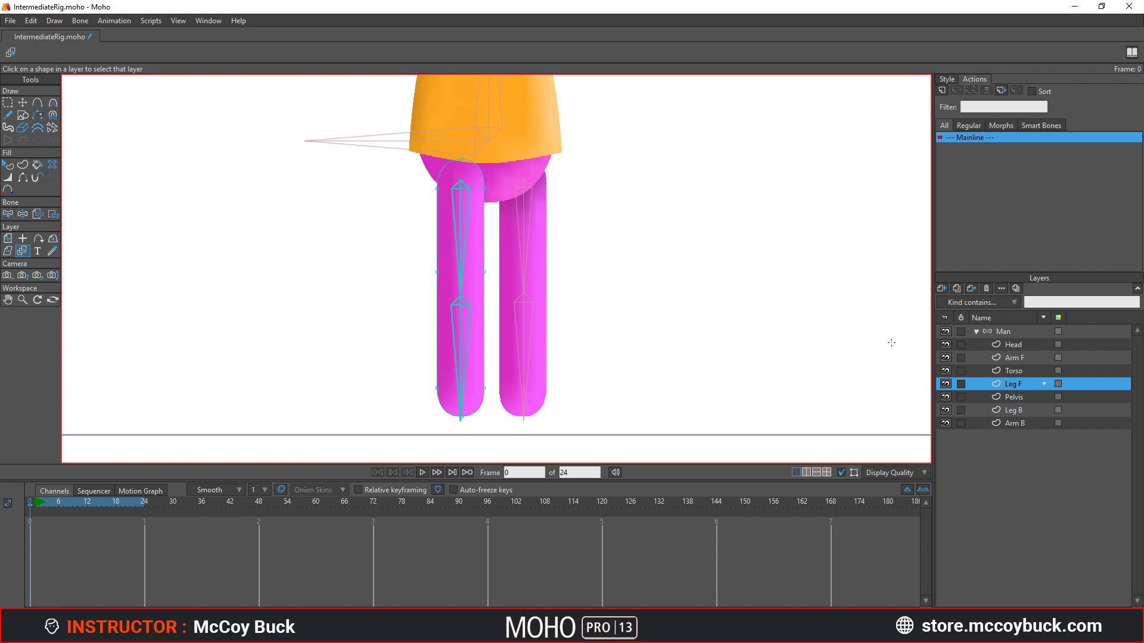
# Enable the Paths display detail in the Leg F layer's quick settings
pyautogui.click(1015, 334)
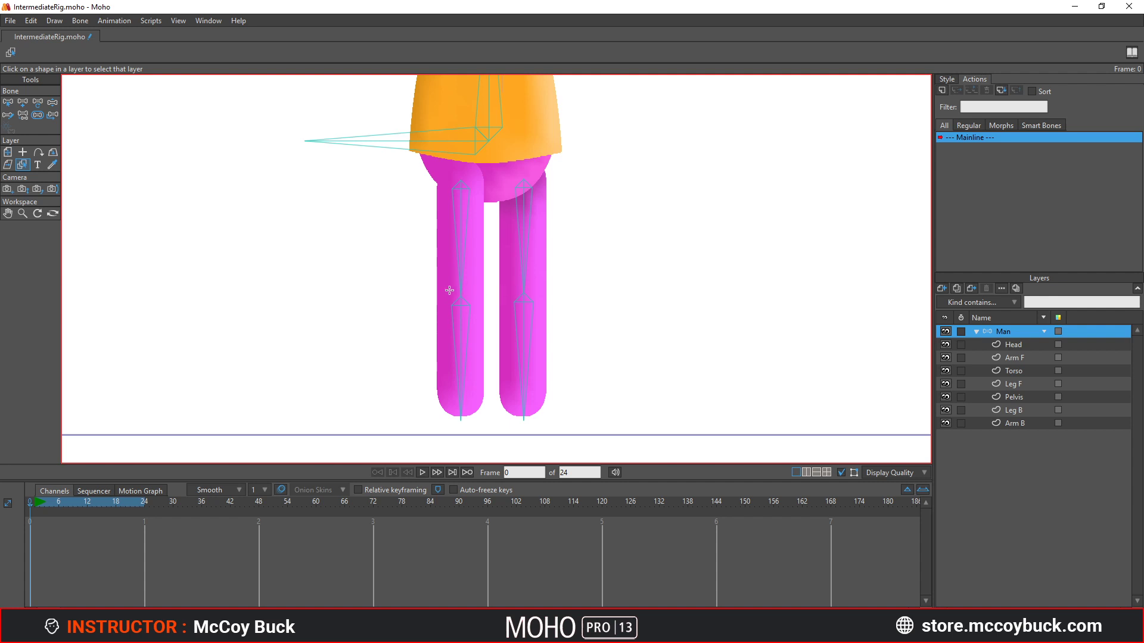
pyautogui.scroll(-3, 723, 299)
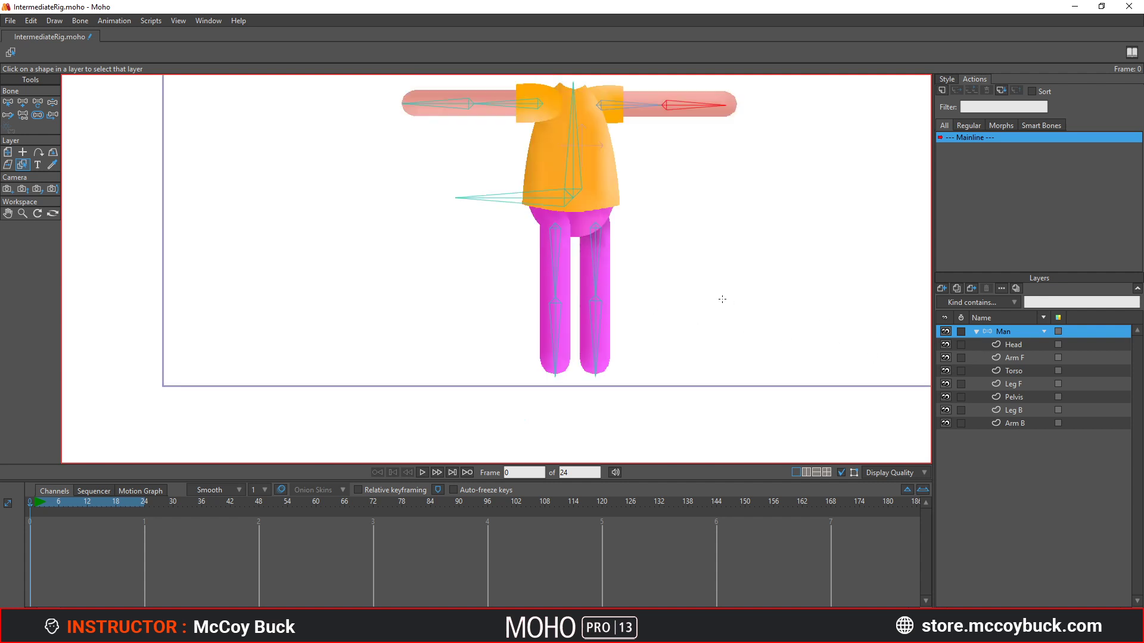
pyautogui.scroll(2, 733, 298)
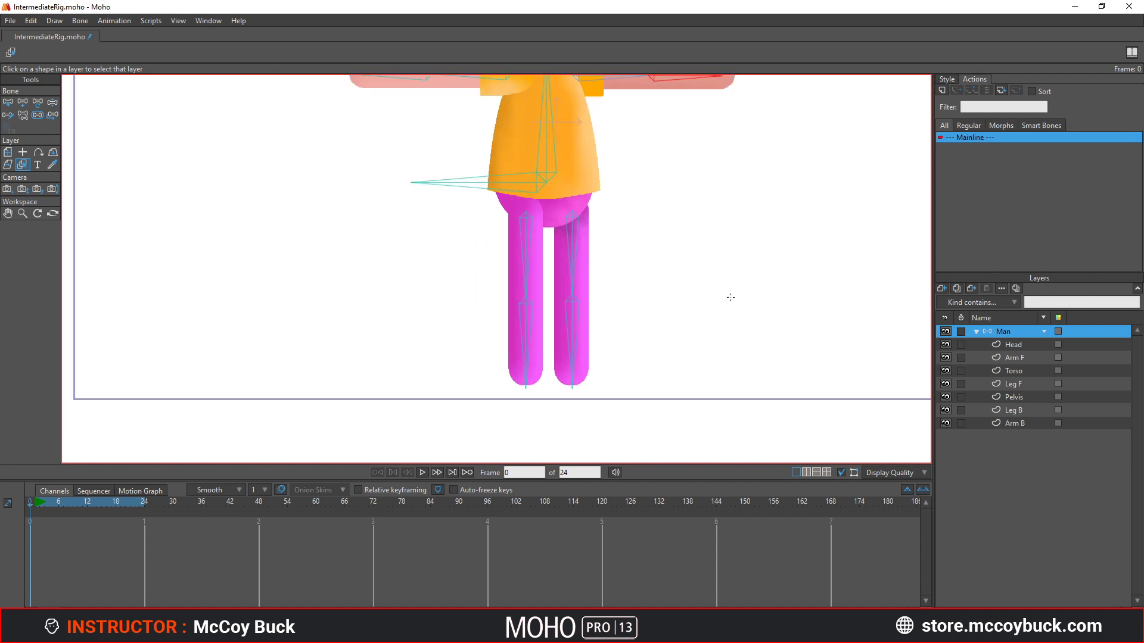
pyautogui.rightClick(1026, 383)
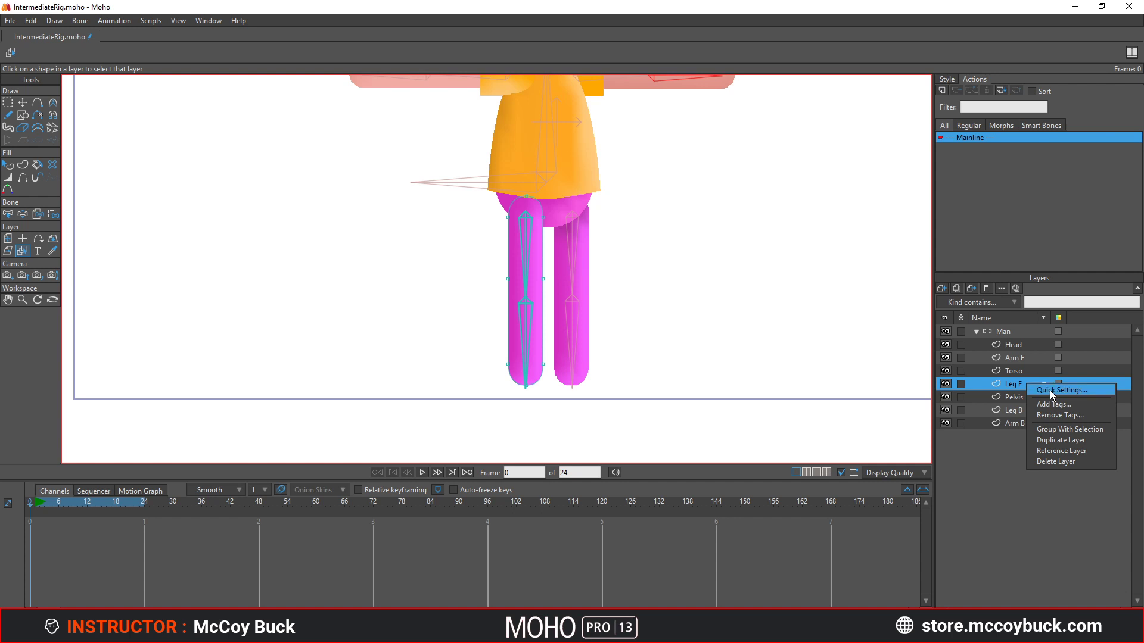
pyautogui.click(1049, 391)
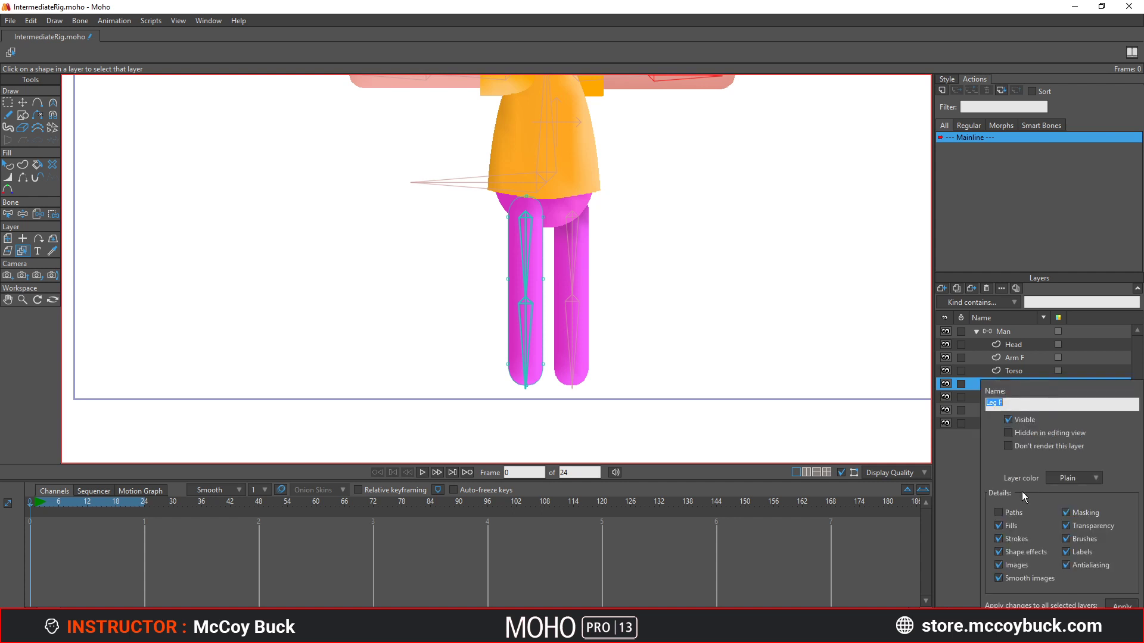
pyautogui.click(1000, 513)
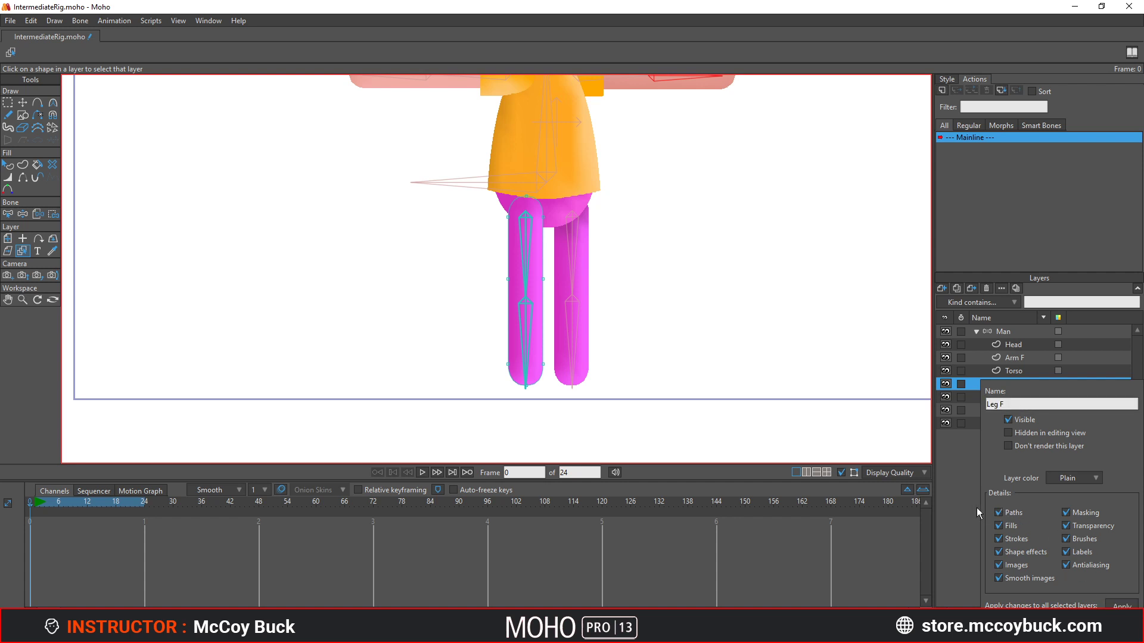
pyautogui.click(882, 493)
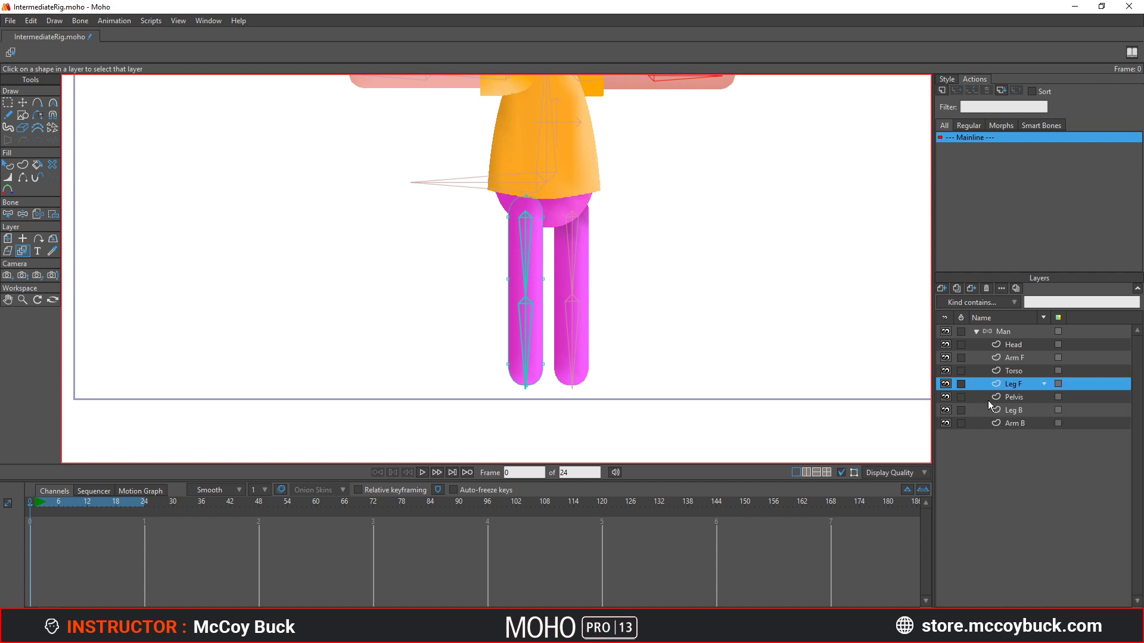
# On the Man layer, align the front leg's upper bone joint with Leg F's top path points, at about X 0.08, Y 0.12
pyautogui.click(1012, 334)
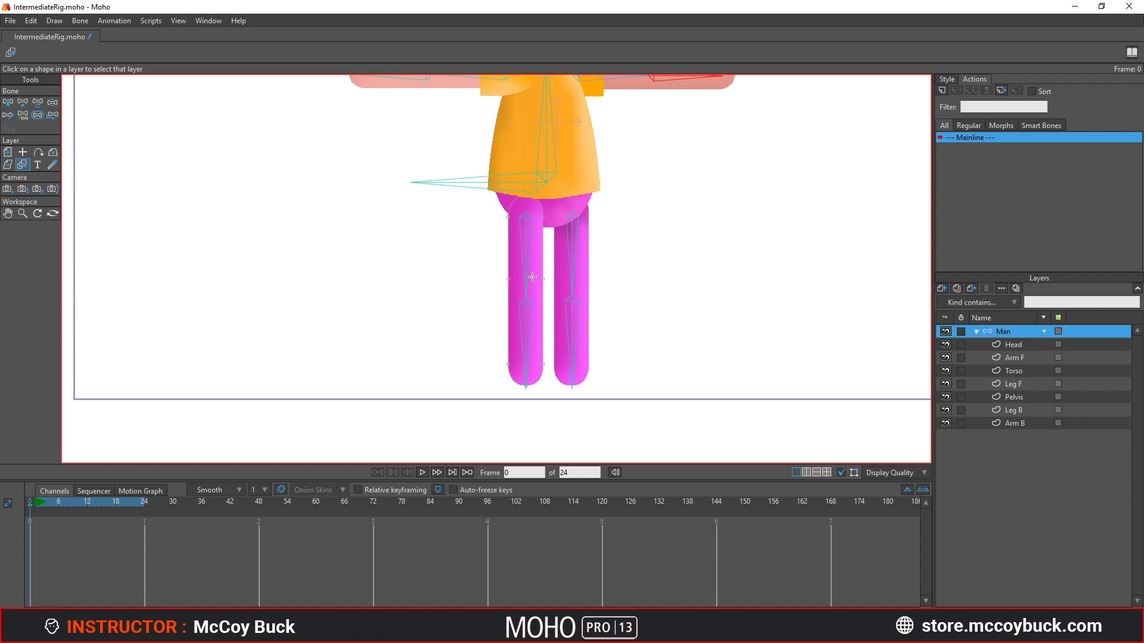
pyautogui.scroll(1, 532, 277)
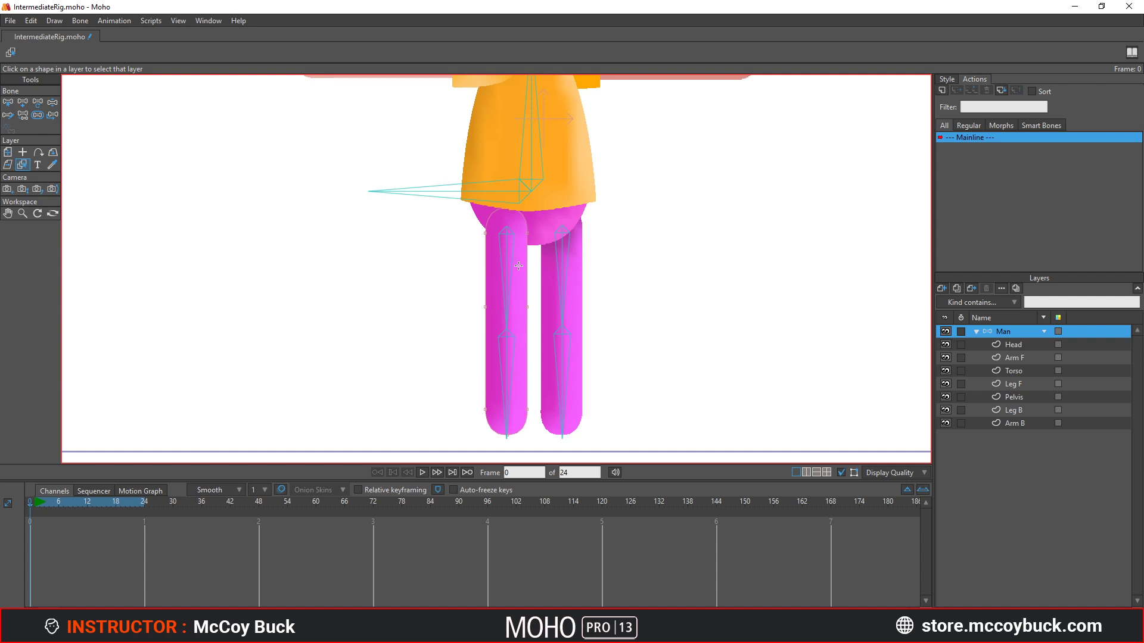
pyautogui.press('t')
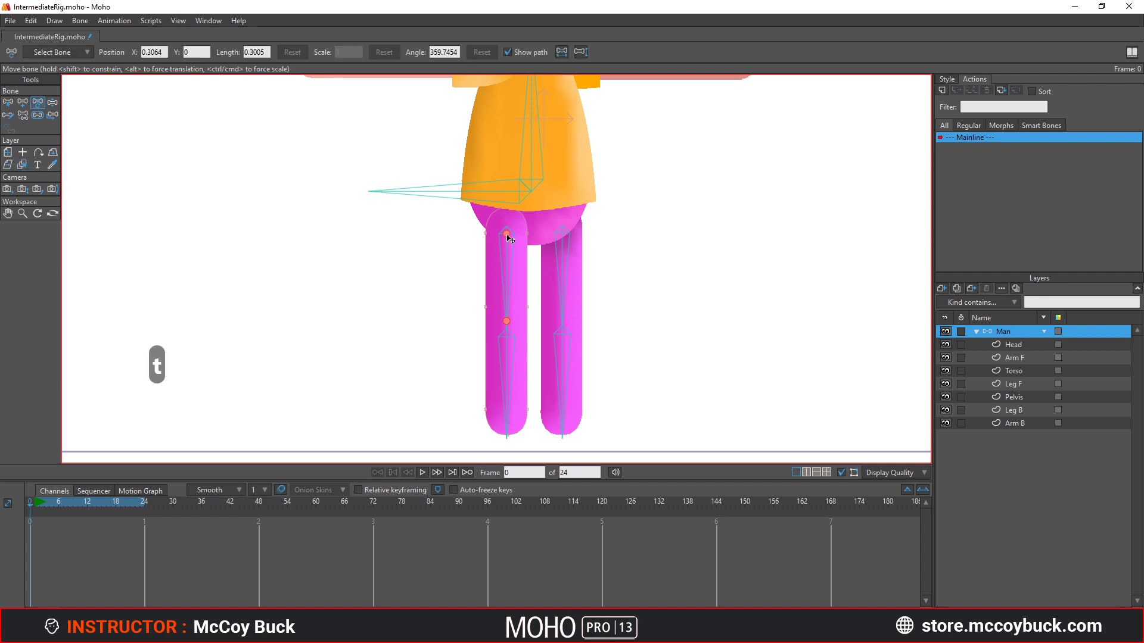
pyautogui.moveTo(510, 238); pyautogui.dragTo(505, 268)
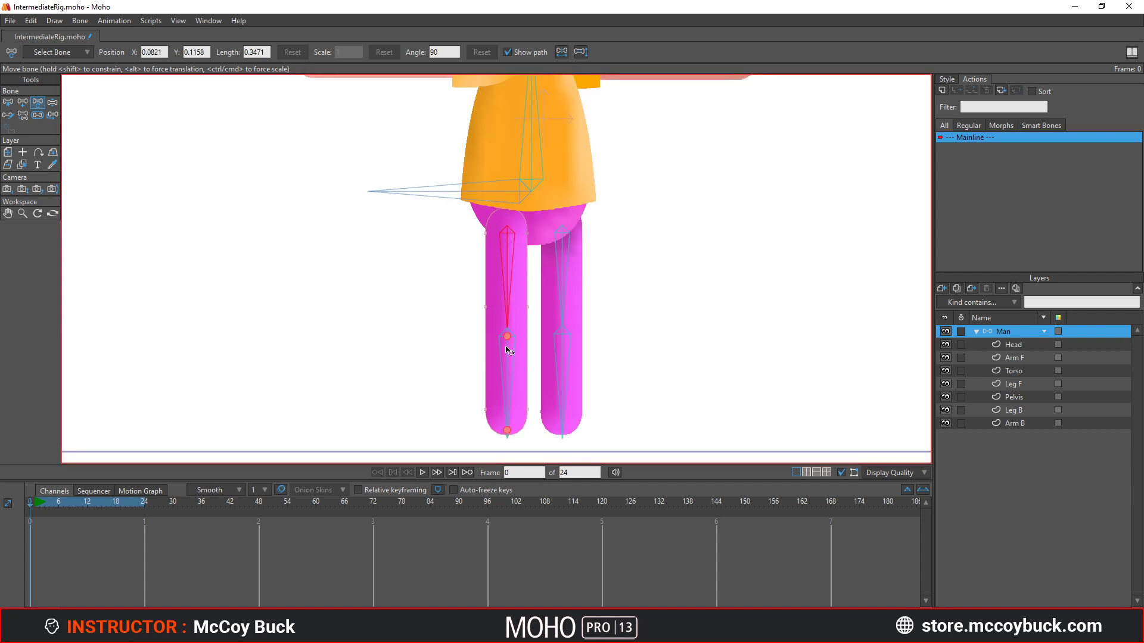
pyautogui.moveTo(509, 341)
pyautogui.mouseDown()
pyautogui.moveTo(445, 346)
pyautogui.moveTo(522, 343)
pyautogui.moveTo(460, 350)
pyautogui.moveTo(503, 355)
pyautogui.moveTo(440, 324)
pyautogui.moveTo(498, 344)
pyautogui.mouseUp()
pyautogui.hotkey('ctrl', 'z')
# Test the hip joints with Manipulate Bones by swinging the front and back legs out horizontally in opposite directions
pyautogui.press('z')
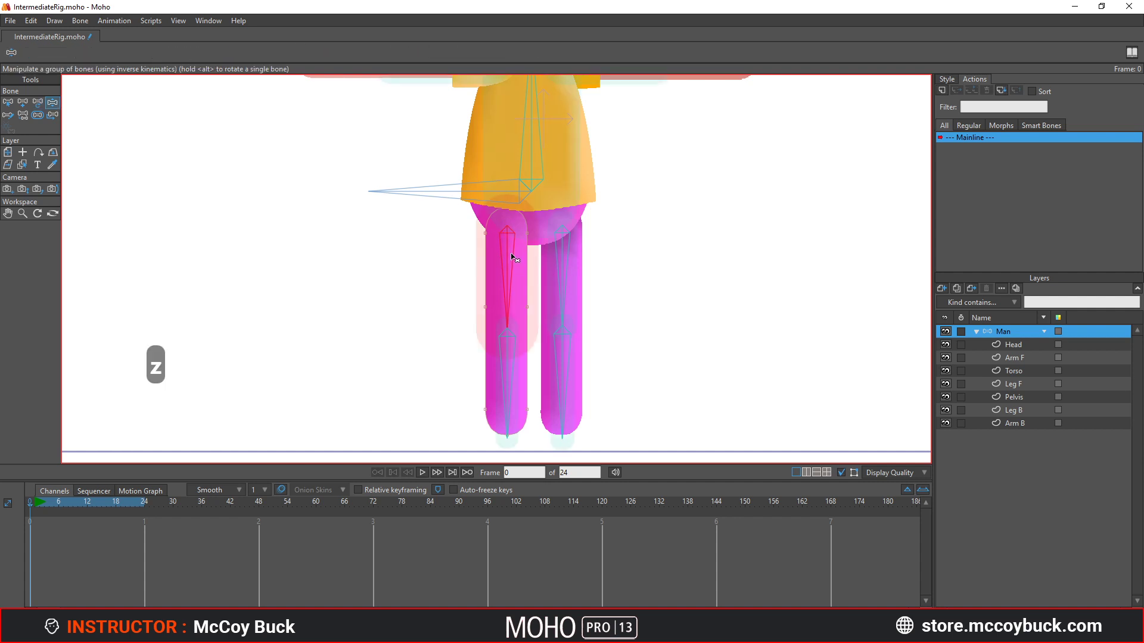
pyautogui.moveTo(514, 257); pyautogui.dragTo(467, 243)
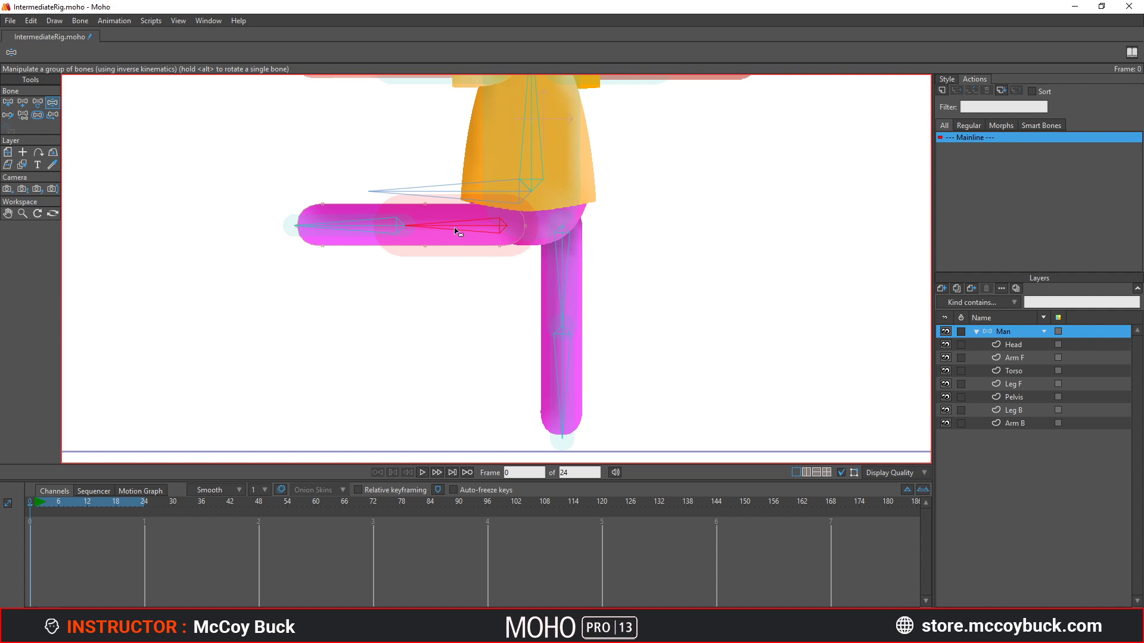
pyautogui.moveTo(563, 250); pyautogui.dragTo(603, 234)
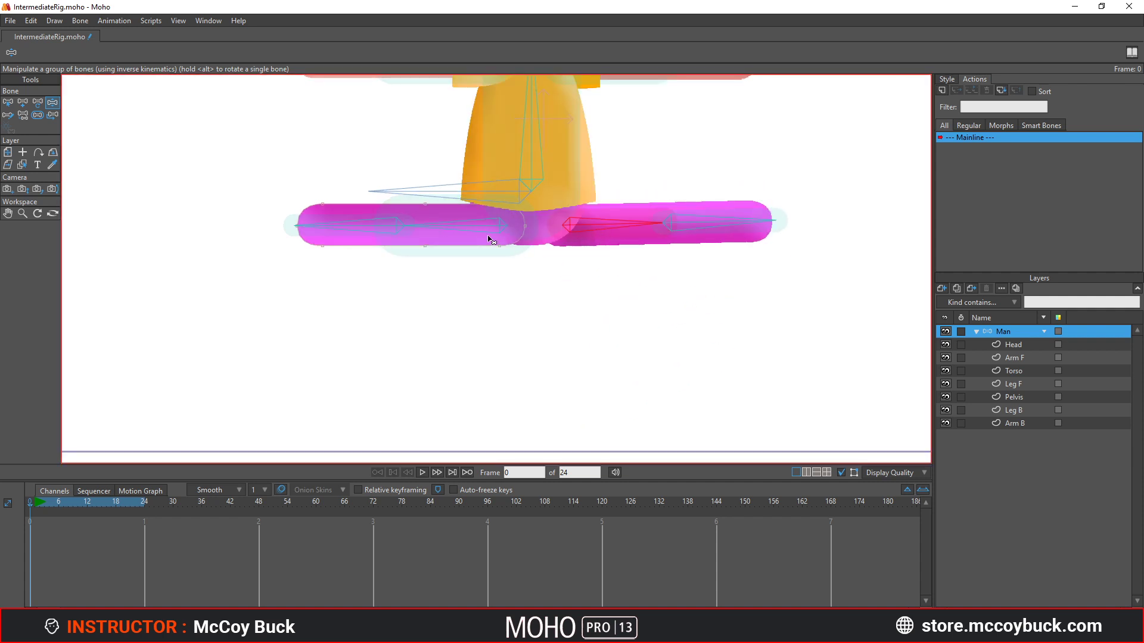
# Try raising the front leg's upper bone to about Y 0.09, above the path points, and swing the leg outward
pyautogui.press('t')
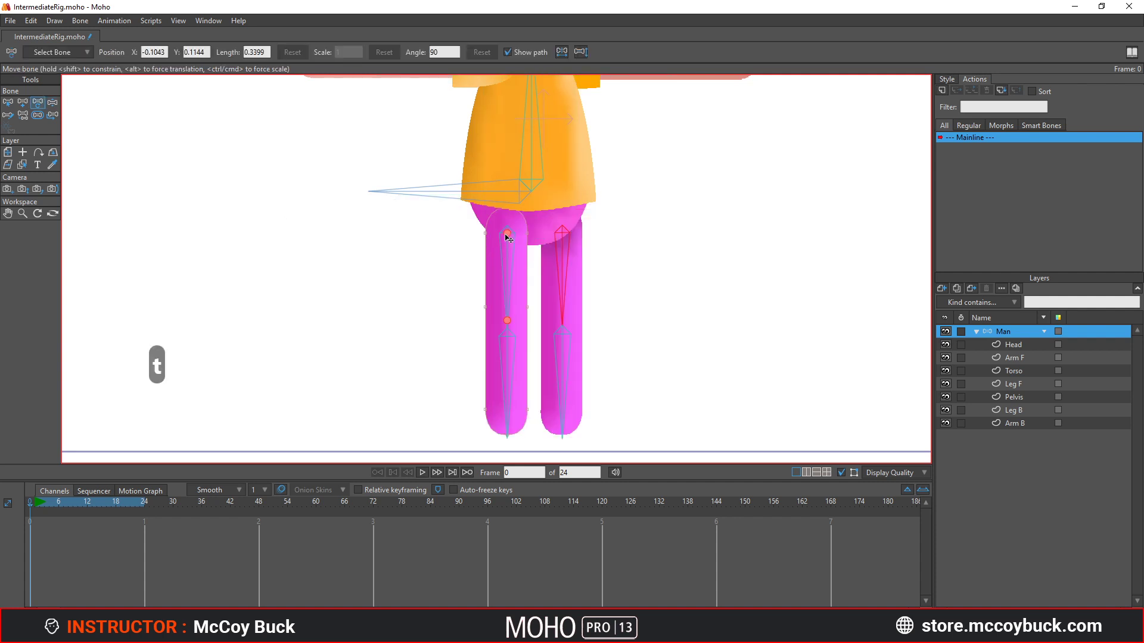
pyautogui.press('z')
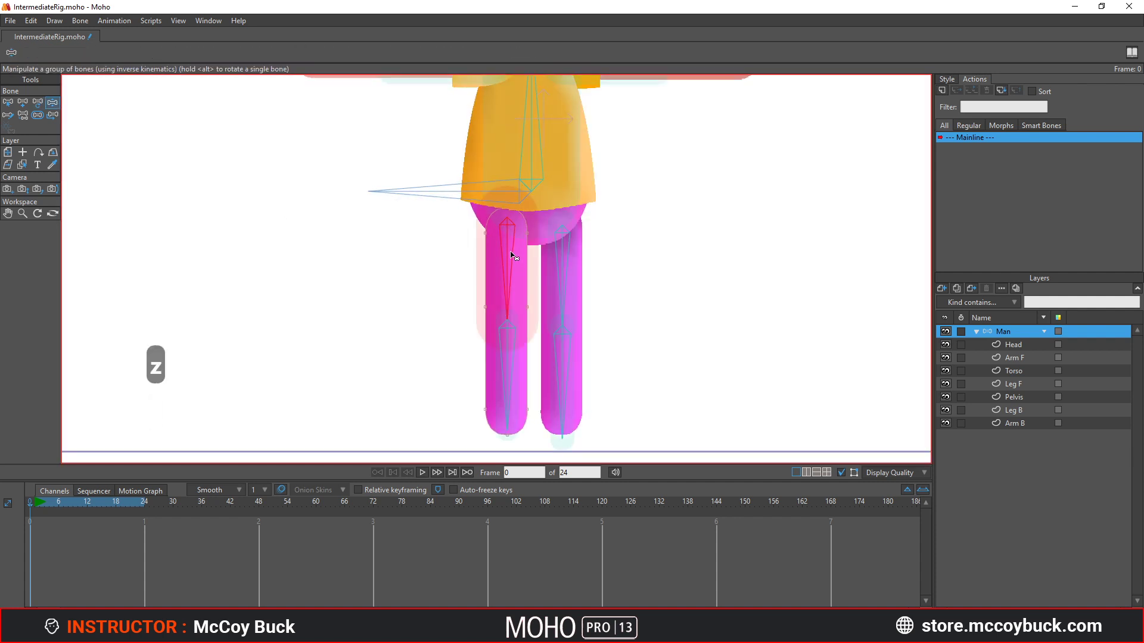
pyautogui.moveTo(513, 255); pyautogui.dragTo(422, 217)
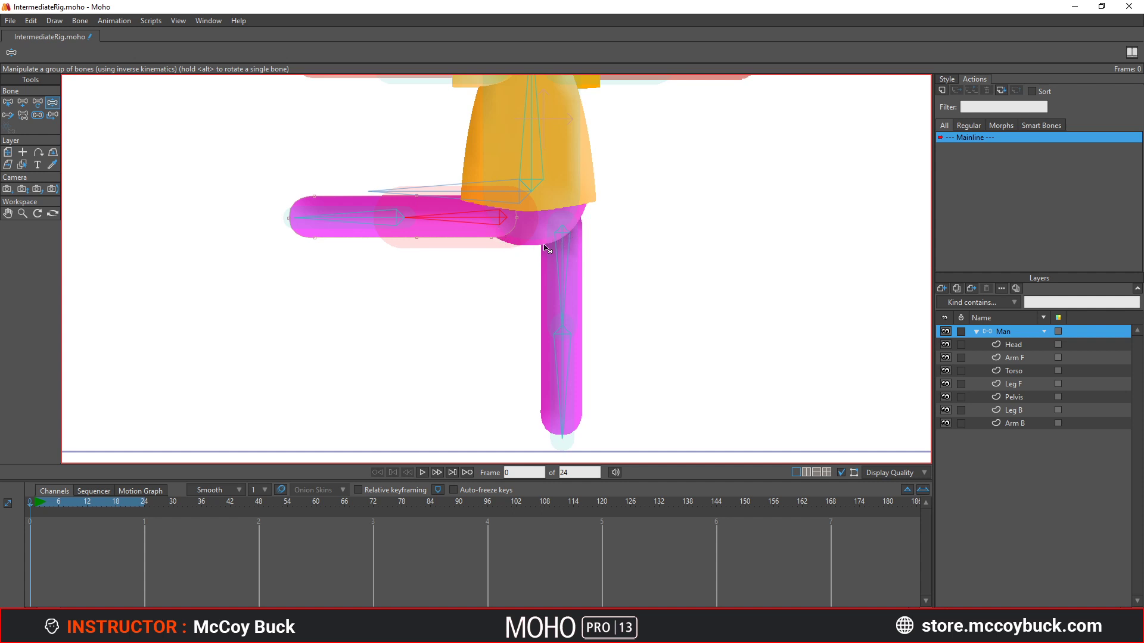
pyautogui.hotkey('ctrl', 'z')
# Lower the front leg's upper bone to about Y 0.16, below the path points, and swing the leg outward to test it
pyautogui.press('t')
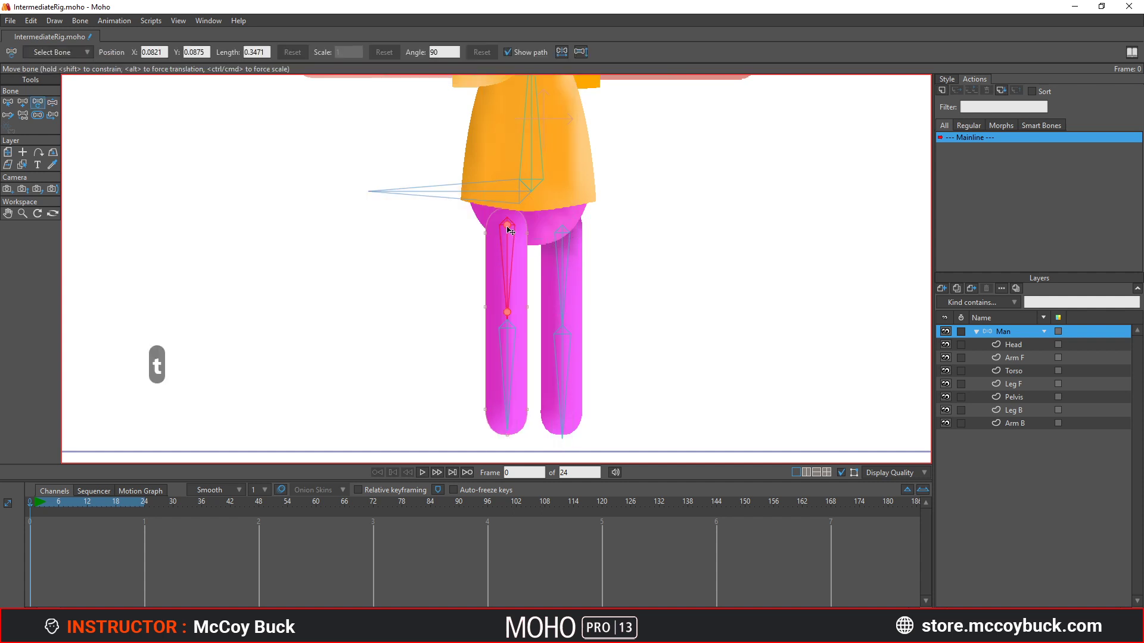
pyautogui.moveTo(511, 231); pyautogui.dragTo(510, 246)
pyautogui.press('z')
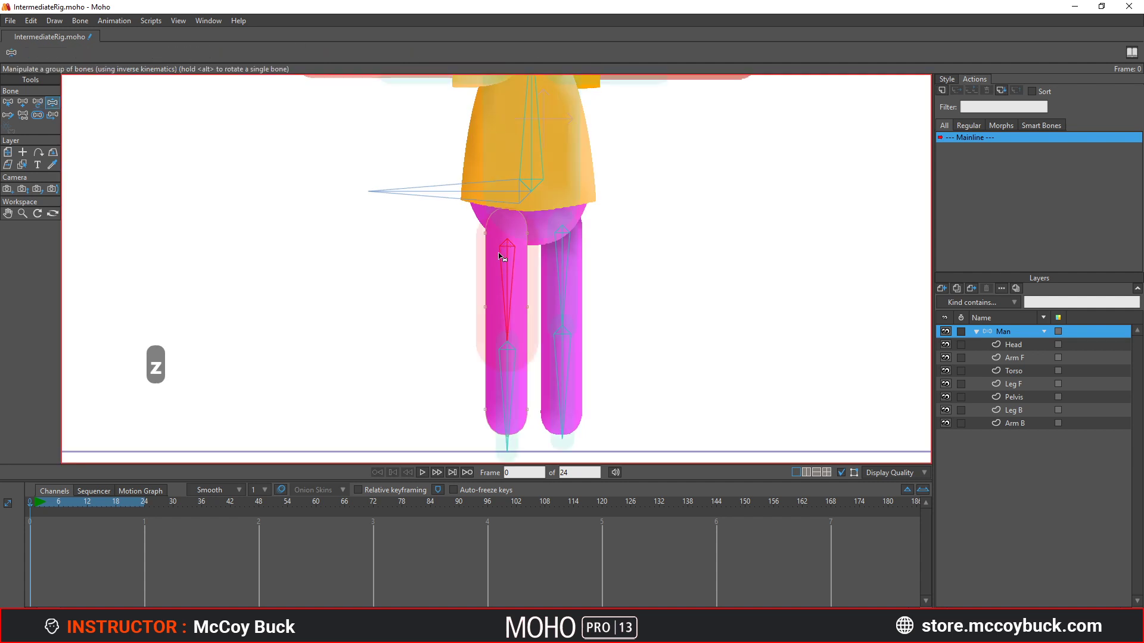
pyautogui.moveTo(444, 260); pyautogui.dragTo(433, 246)
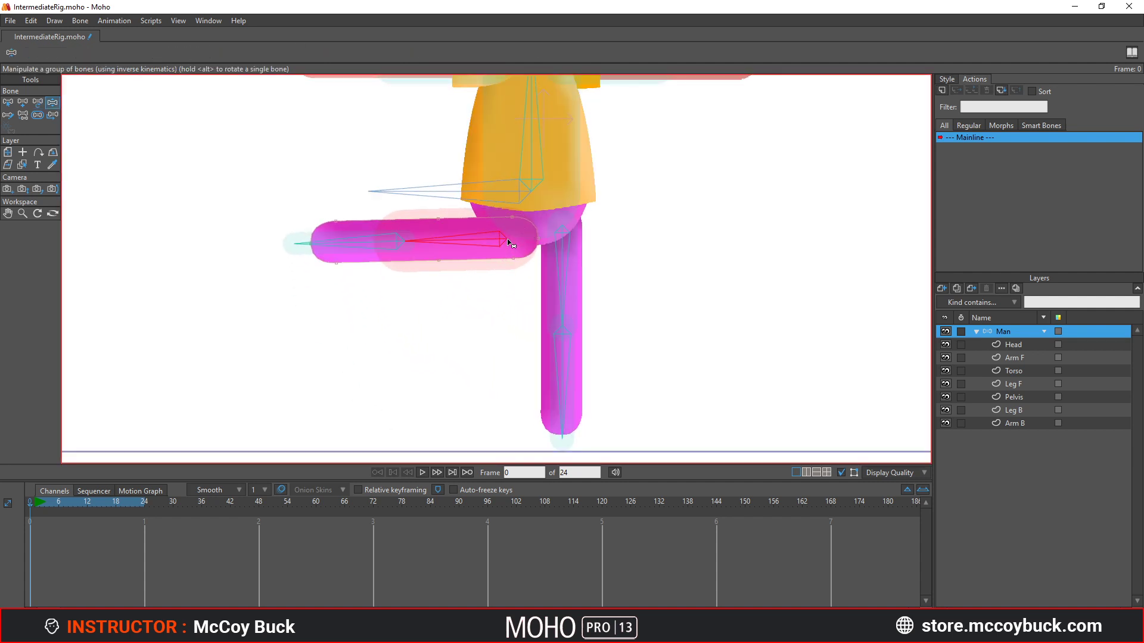
pyautogui.hotkey('ctrl', 'z')
pyautogui.press('t')
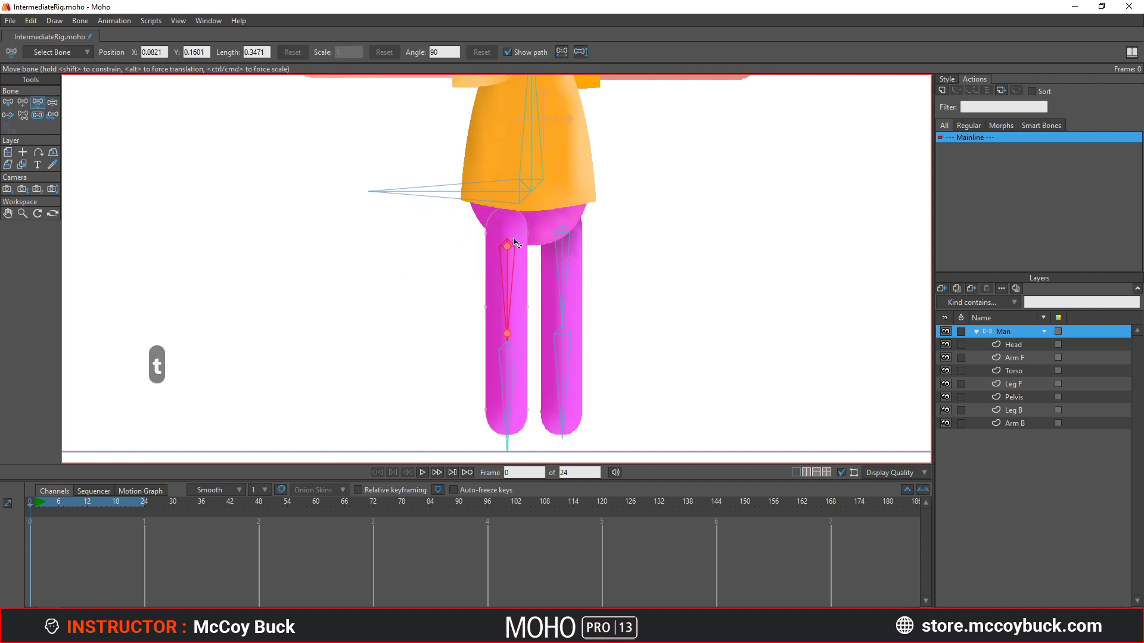
# Raise the front leg's upper bone joint to align with Leg F's top path points, at about Y 0.11, and swing the leg to test it
pyautogui.scroll(2, 511, 250)
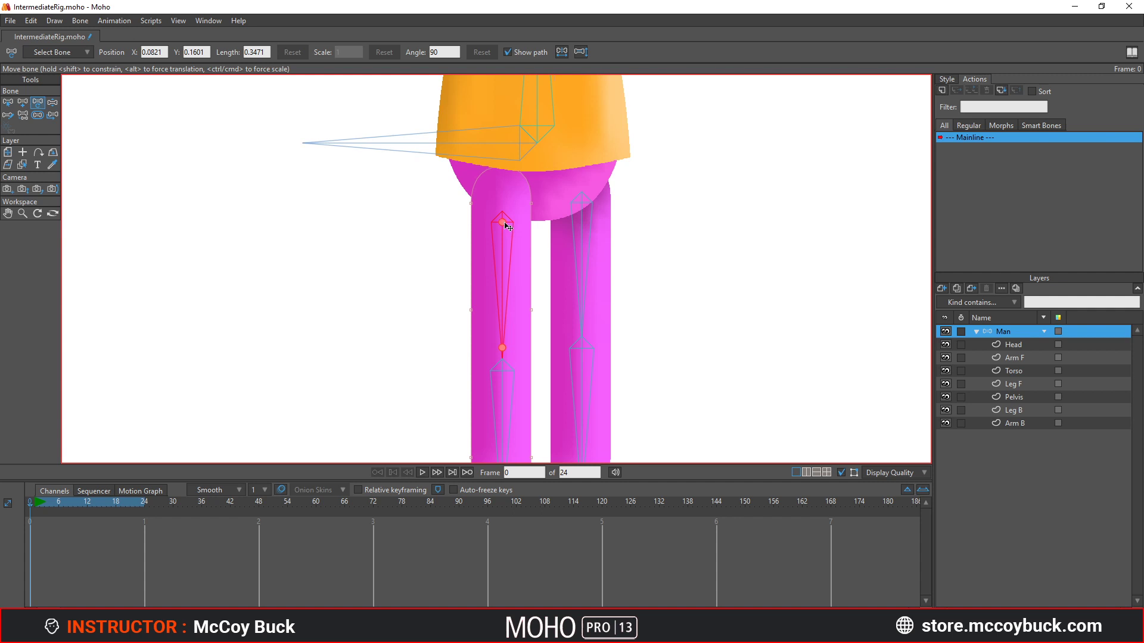
pyautogui.moveTo(504, 227)
pyautogui.mouseDown()
pyautogui.moveTo(505, 212)
pyautogui.moveTo(504, 238)
pyautogui.moveTo(505, 209)
pyautogui.moveTo(503, 246)
pyautogui.moveTo(508, 206)
pyautogui.moveTo(509, 220)
pyautogui.moveTo(423, 218)
pyautogui.mouseUp()
pyautogui.press('z')
pyautogui.press('t')
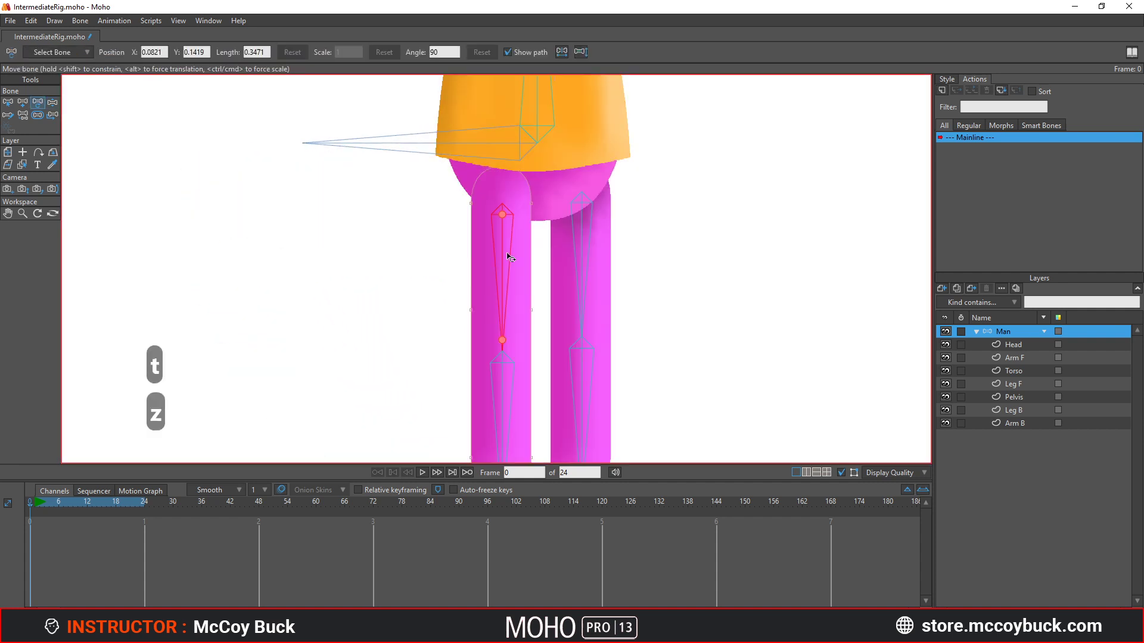
pyautogui.press('z')
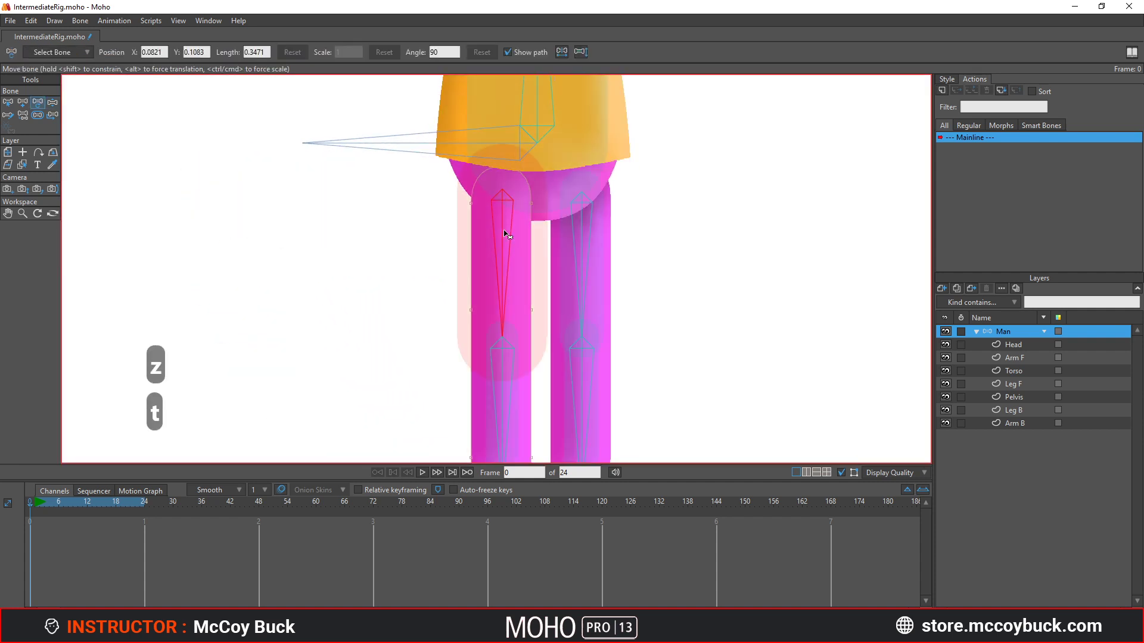
pyautogui.moveTo(503, 219); pyautogui.dragTo(544, 243)
pyautogui.press('t')
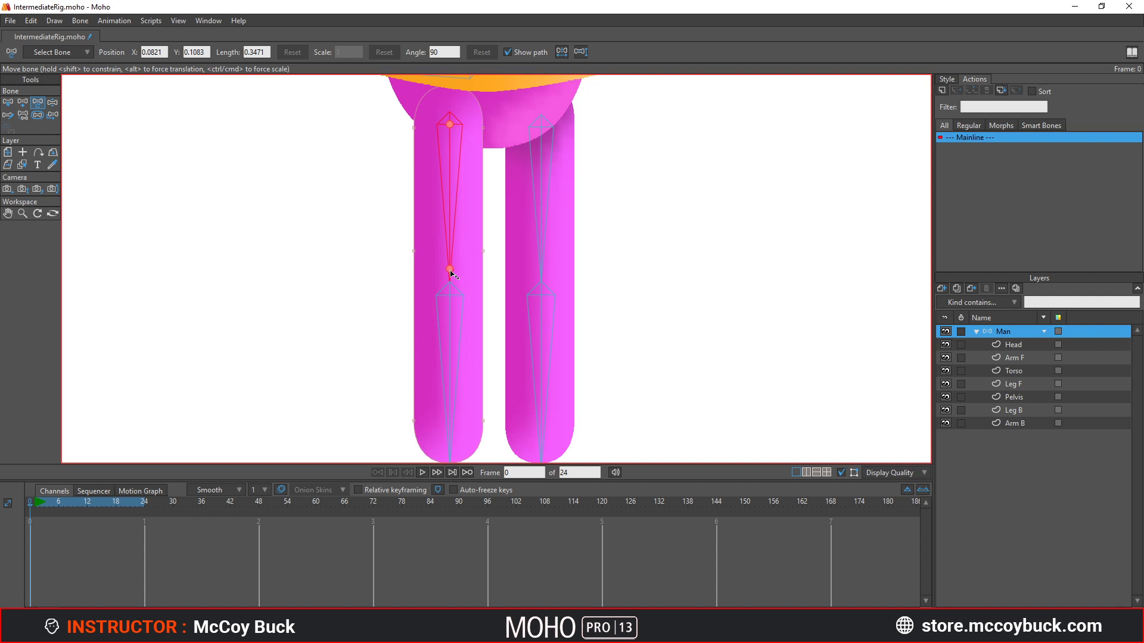
# Shorten the front leg's upper bone so its tip lines up with the knee path points, at a length of about 0.28
pyautogui.moveTo(450, 274); pyautogui.dragTo(455, 249)
pyautogui.scroll(3, 451, 246)
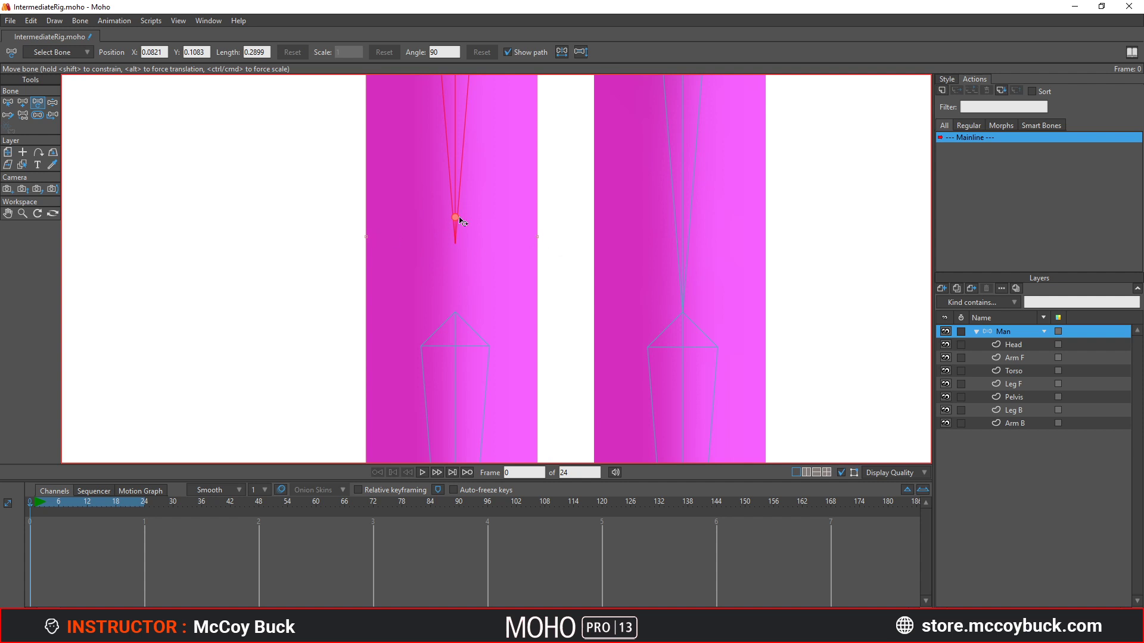
pyautogui.moveTo(455, 217); pyautogui.dragTo(455, 235)
pyautogui.scroll(-2, 469, 273)
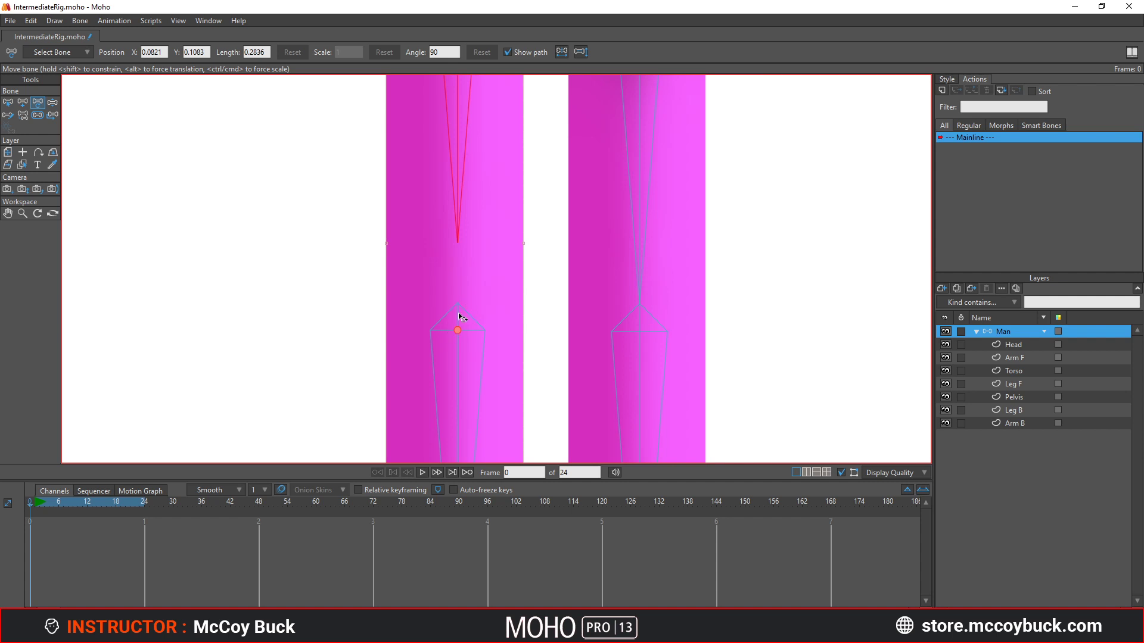
pyautogui.moveTo(457, 356); pyautogui.dragTo(460, 312)
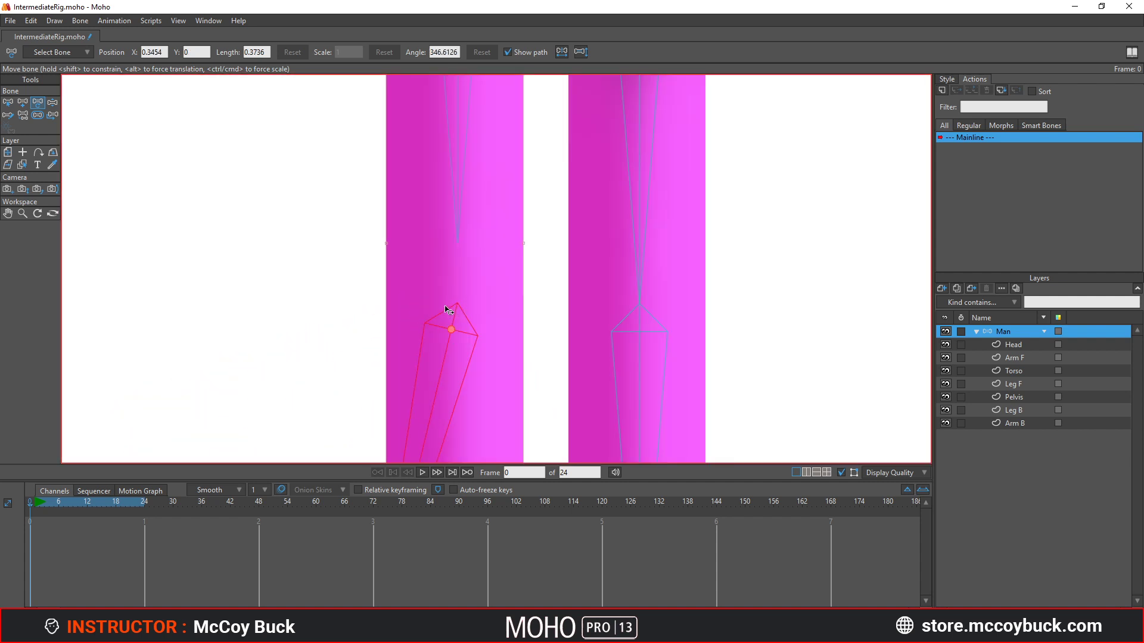
pyautogui.press('t')
pyautogui.hotkey('ctrl', 'z')
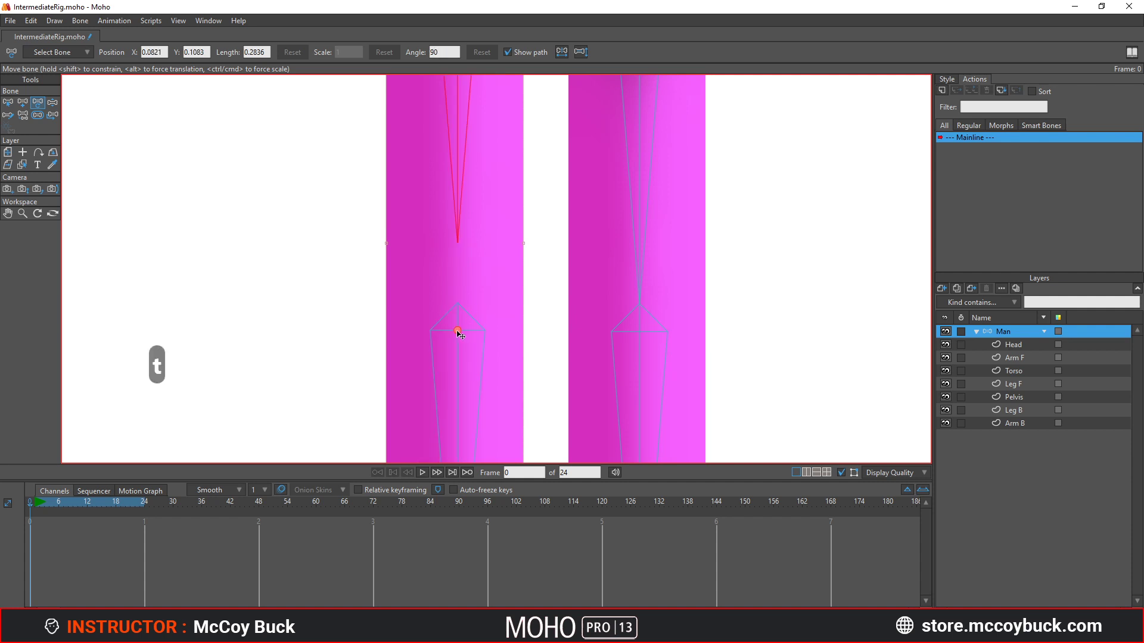
# Move the front leg's lower bone up to the knee points at about X 0.28 and extend its tip to the foot's lowest point, about 0.43 long
pyautogui.moveTo(459, 333)
pyautogui.mouseDown()
pyautogui.moveTo(462, 276)
pyautogui.moveTo(434, 303)
pyautogui.moveTo(462, 277)
pyautogui.mouseUp()
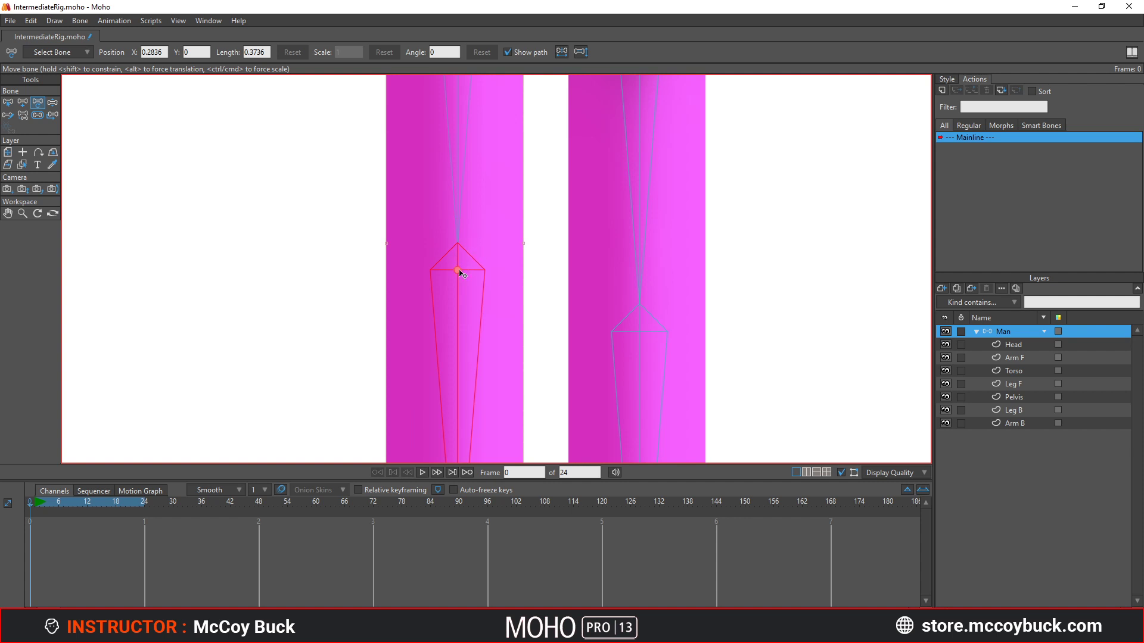
pyautogui.moveTo(458, 272)
pyautogui.mouseDown()
pyautogui.moveTo(510, 285)
pyautogui.moveTo(464, 276)
pyautogui.moveTo(439, 297)
pyautogui.moveTo(455, 272)
pyautogui.mouseUp()
pyautogui.moveTo(460, 273)
pyautogui.mouseDown()
pyautogui.moveTo(448, 277)
pyautogui.moveTo(489, 258)
pyautogui.moveTo(442, 282)
pyautogui.moveTo(511, 360)
pyautogui.moveTo(506, 253)
pyautogui.moveTo(447, 296)
pyautogui.mouseUp()
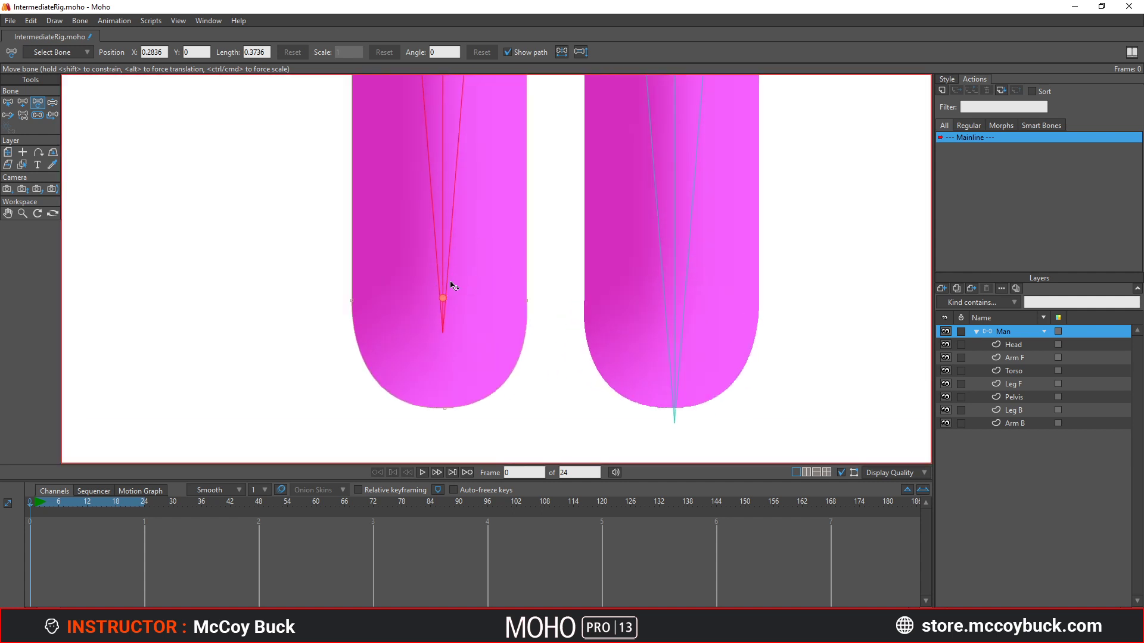
pyautogui.scroll(-1, 446, 292)
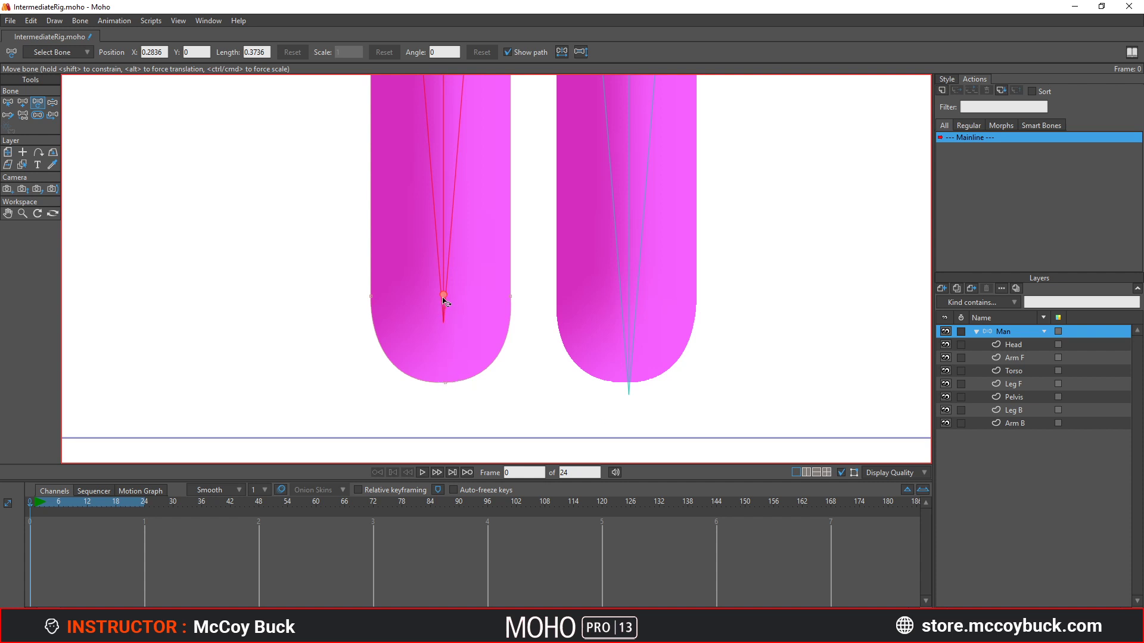
pyautogui.moveTo(444, 296); pyautogui.dragTo(447, 353)
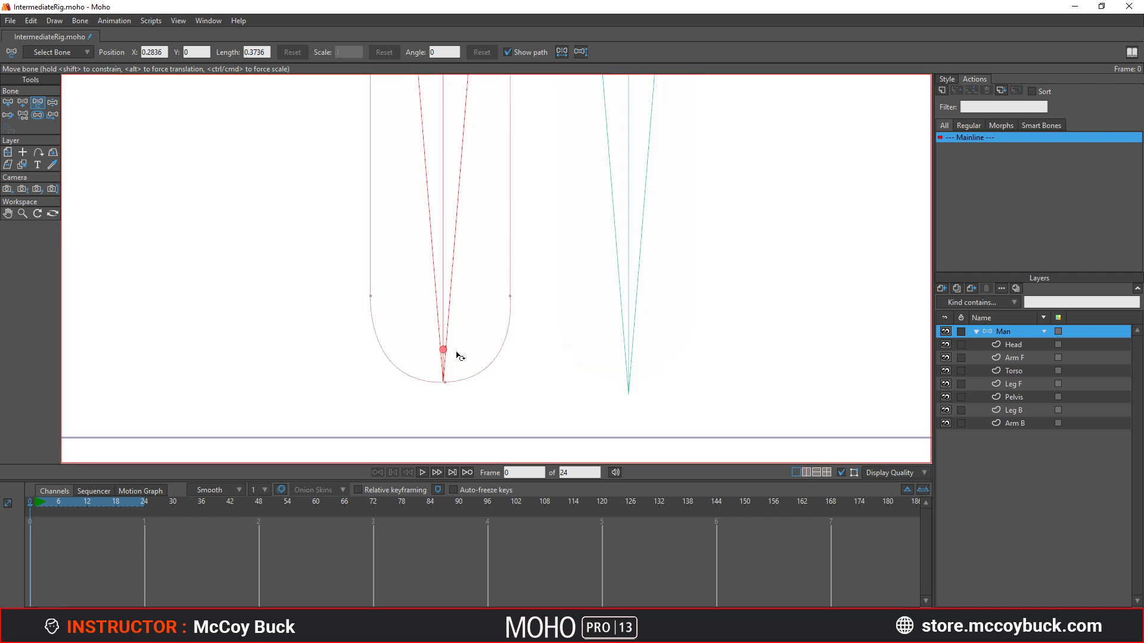
pyautogui.scroll(-3, 472, 212)
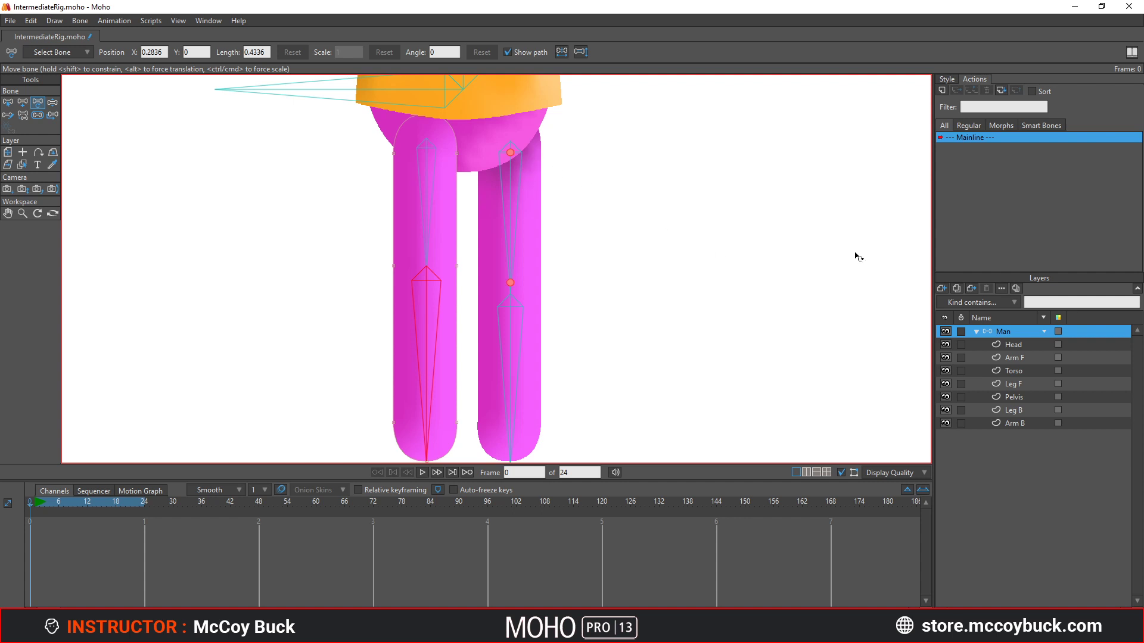
# Enable the Paths display for all layers from Head through Arm B in their quick settings
pyautogui.scroll(-2, 607, 256)
pyautogui.scroll(-3, 608, 256)
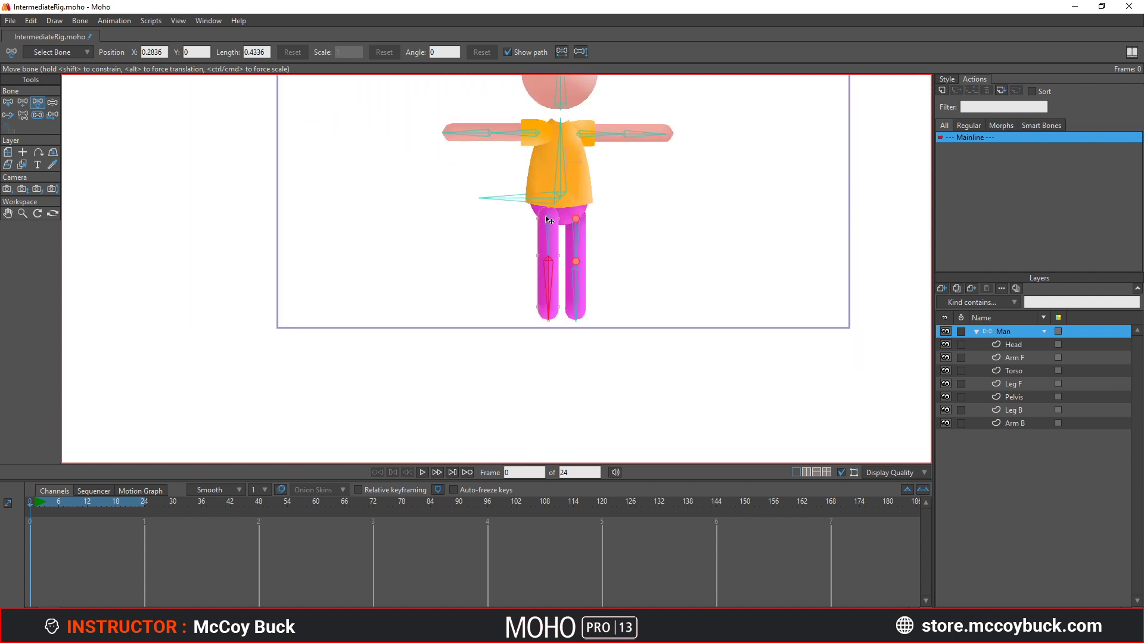
pyautogui.scroll(4, 612, 257)
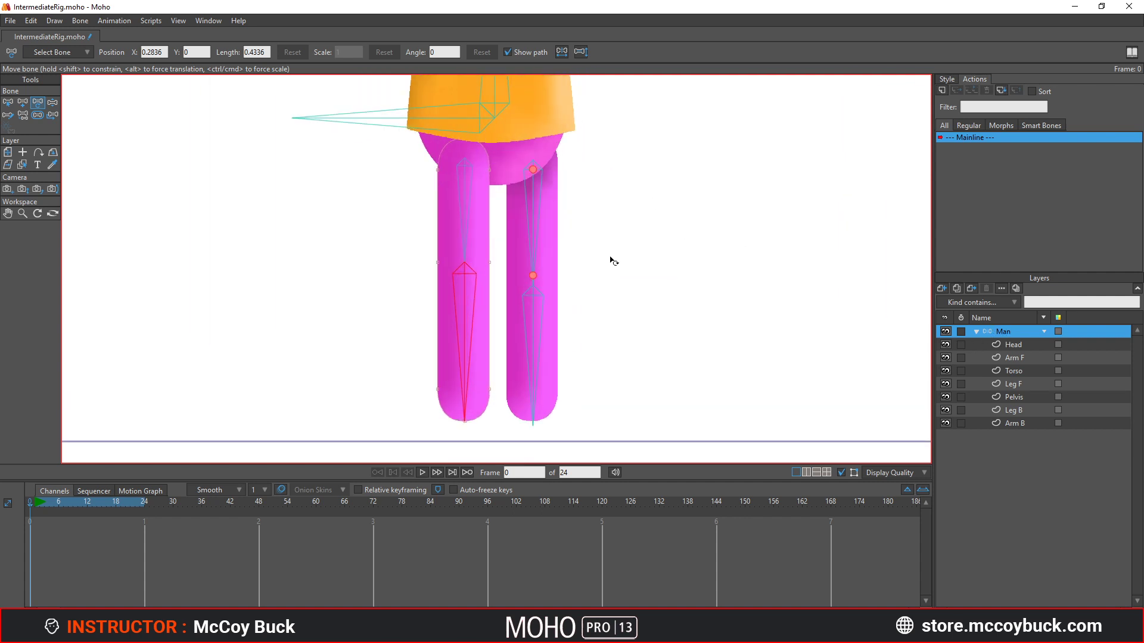
pyautogui.click(1028, 345)
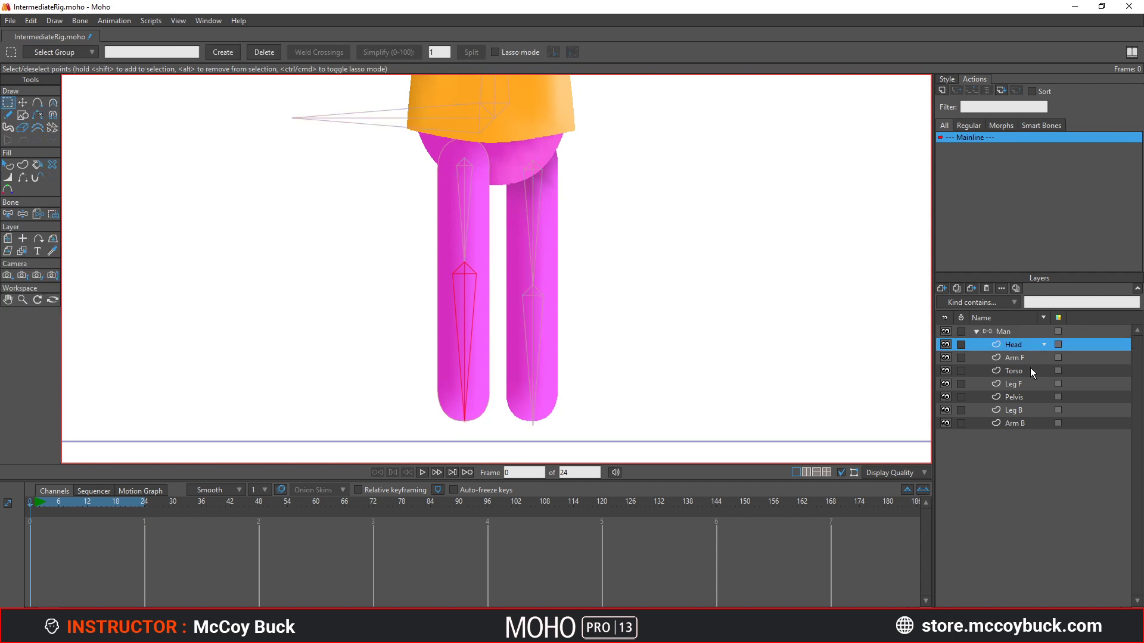
pyautogui.keyDown('shift'); pyautogui.click(1030, 424); pyautogui.keyUp('shift')
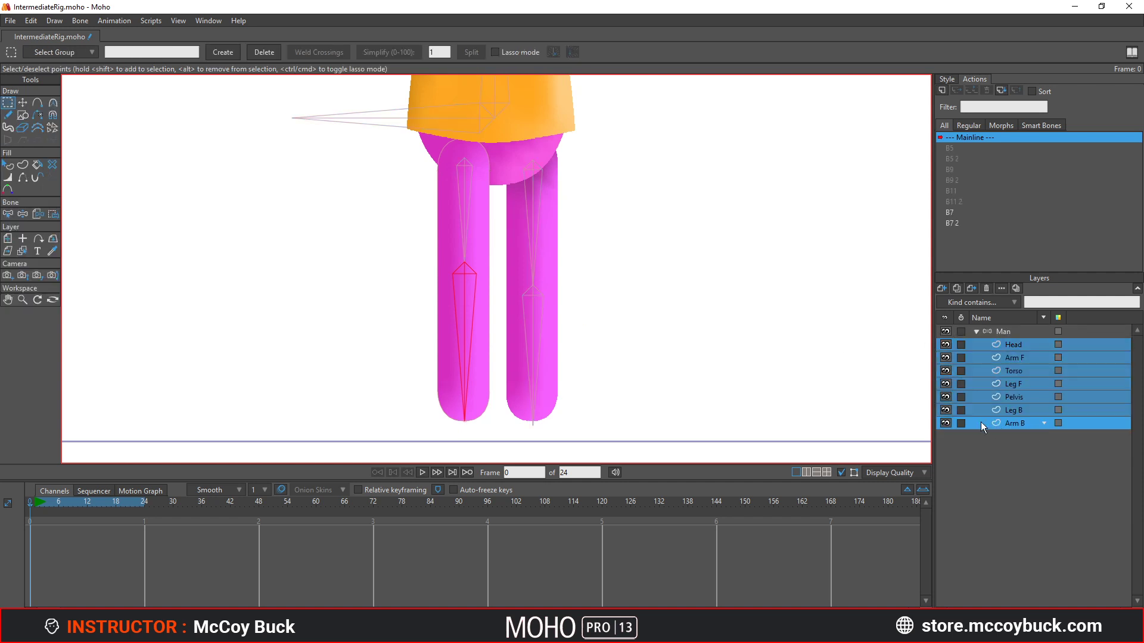
pyautogui.rightClick(1031, 397)
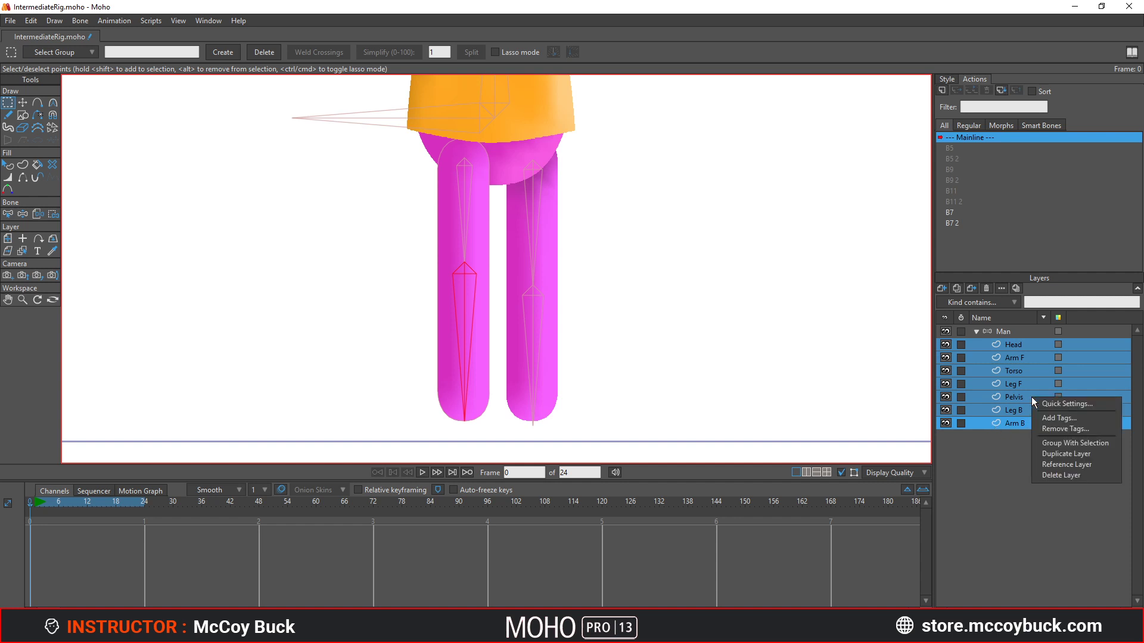
pyautogui.click(1049, 399)
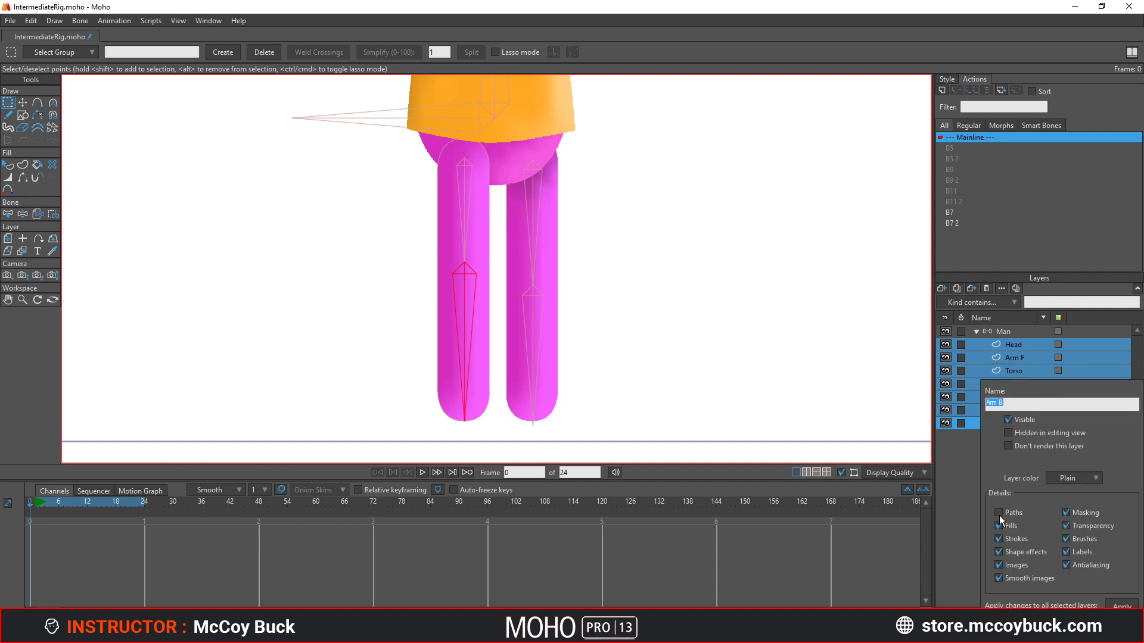
pyautogui.click(999, 515)
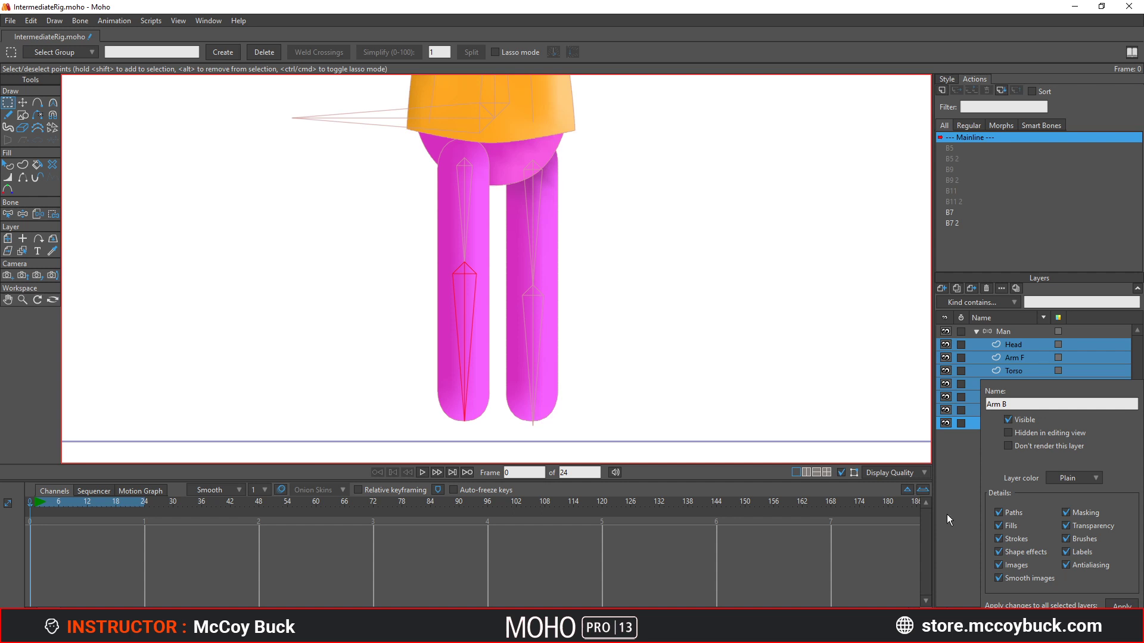
pyautogui.press('Return')
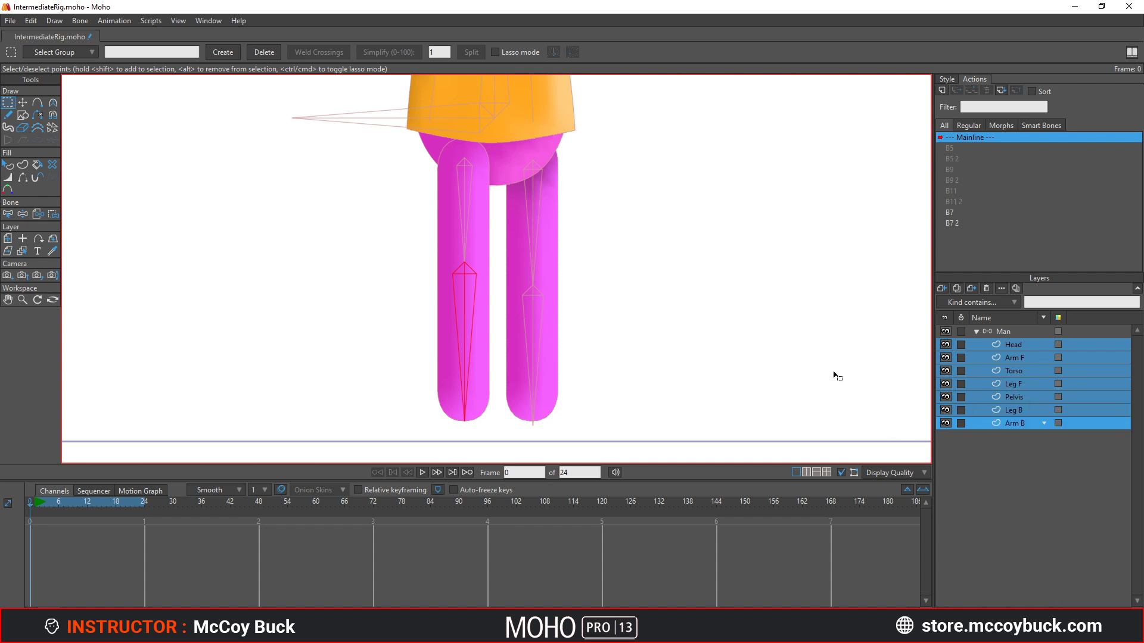
# On the Man layer, align the back leg's knee joint with Leg B's middle path points, placing the lower bone at about X 0.29
pyautogui.click(1020, 333)
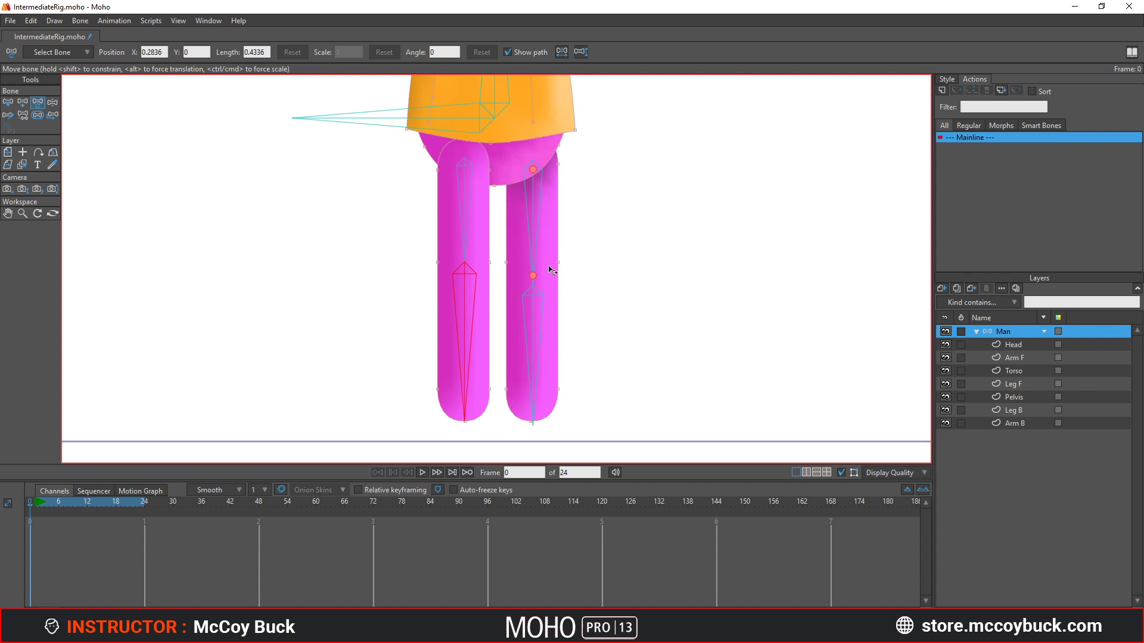
pyautogui.scroll(4, 551, 271)
pyautogui.click(523, 263)
pyautogui.press('t')
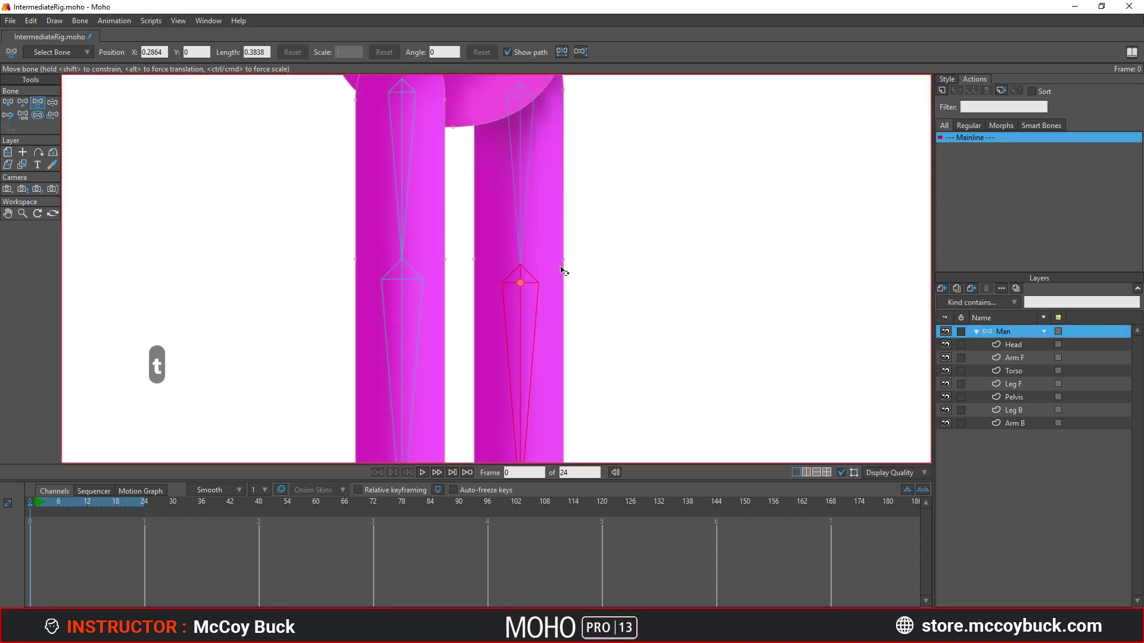
pyautogui.scroll(-4, 564, 271)
# Test the leg bones with Manipulate Bones by swinging both thighs outward and bending the knees downward
pyautogui.press('z')
pyautogui.moveTo(444, 317); pyautogui.dragTo(348, 253)
pyautogui.moveTo(504, 266); pyautogui.dragTo(539, 330)
pyautogui.moveTo(357, 273); pyautogui.dragTo(480, 332)
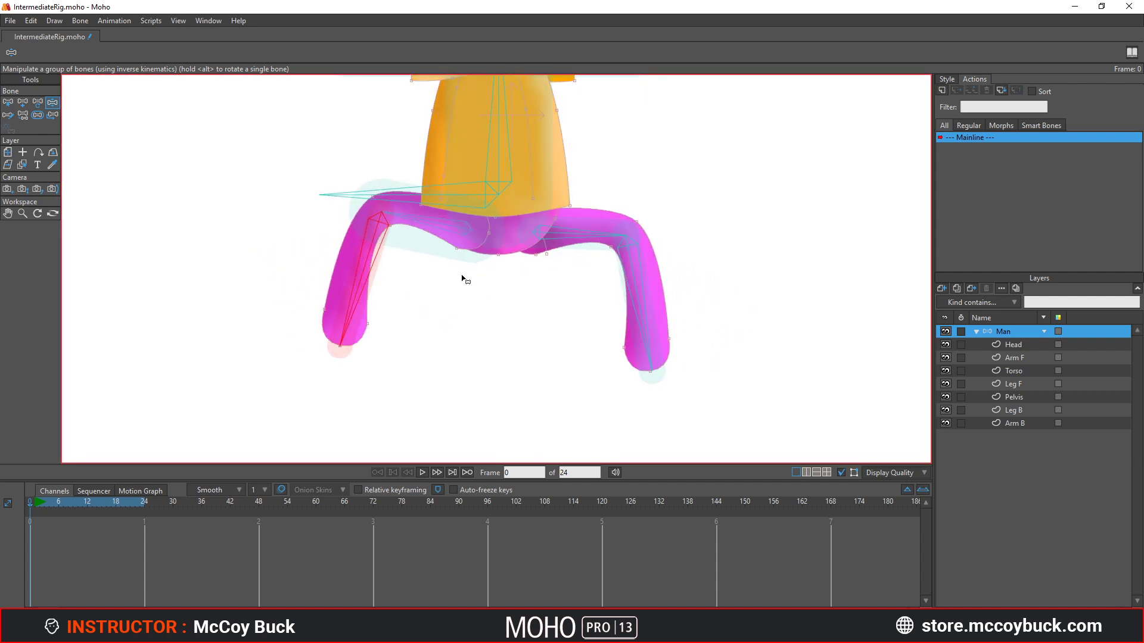
# Test the front arm's shoulder joint with Manipulate Bones by swinging the arm down beside the torso
pyautogui.scroll(-2, 513, 296)
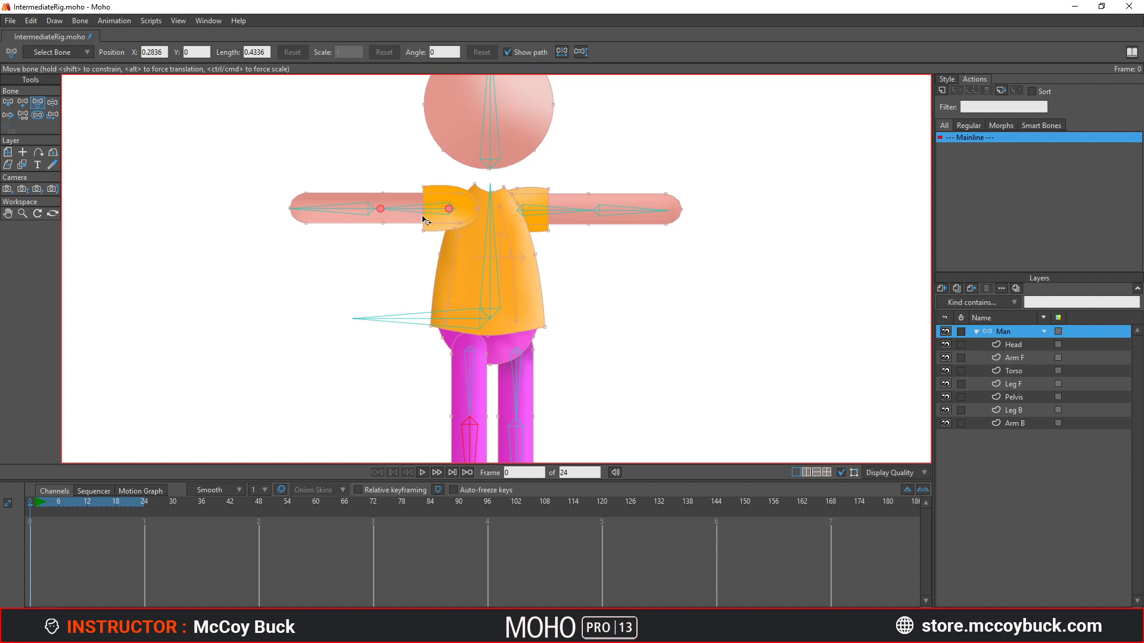
pyautogui.press('z')
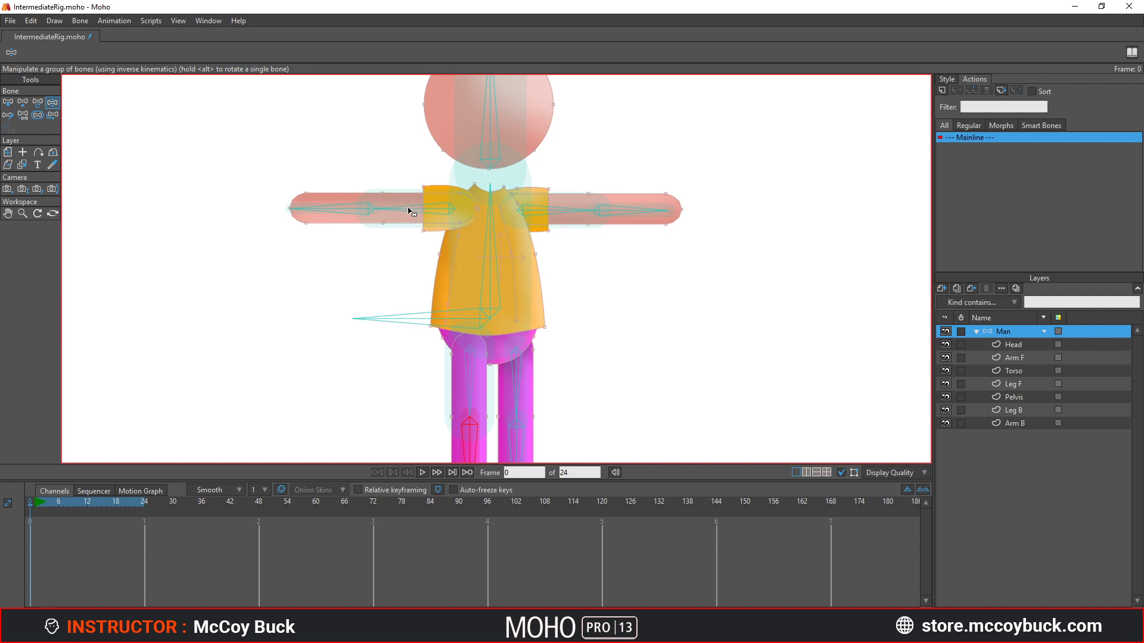
pyautogui.moveTo(410, 211); pyautogui.dragTo(455, 271)
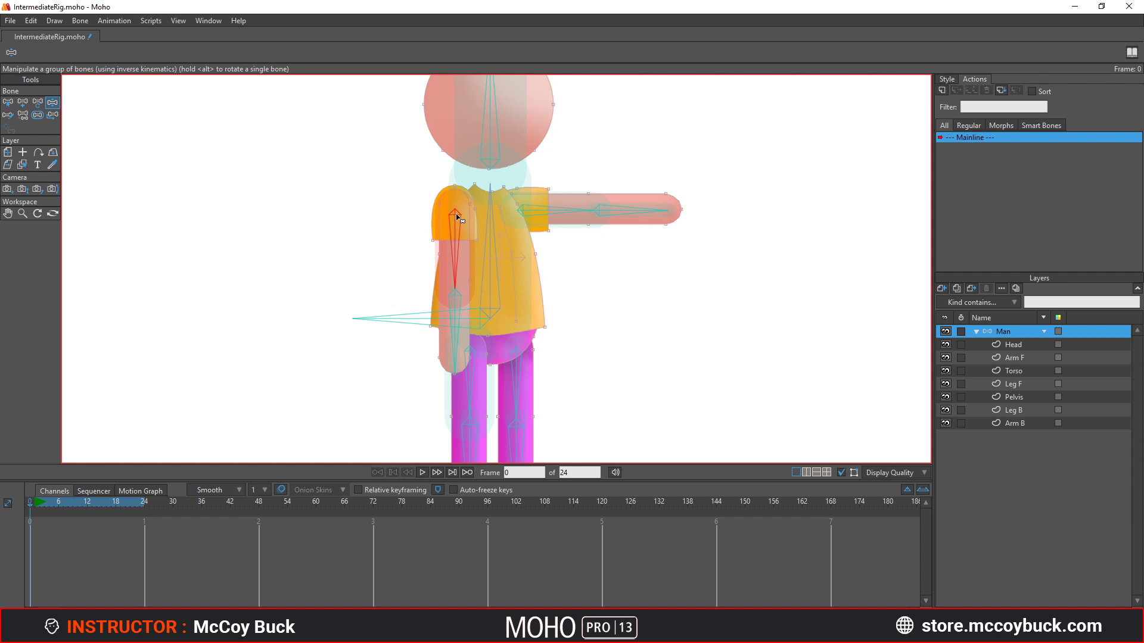
# Shift the front arm's upper bone joint toward the shoulder's path points, at about Y 0.11, and swing the arm down to test it
pyautogui.press('t')
pyautogui.scroll(2, 453, 211)
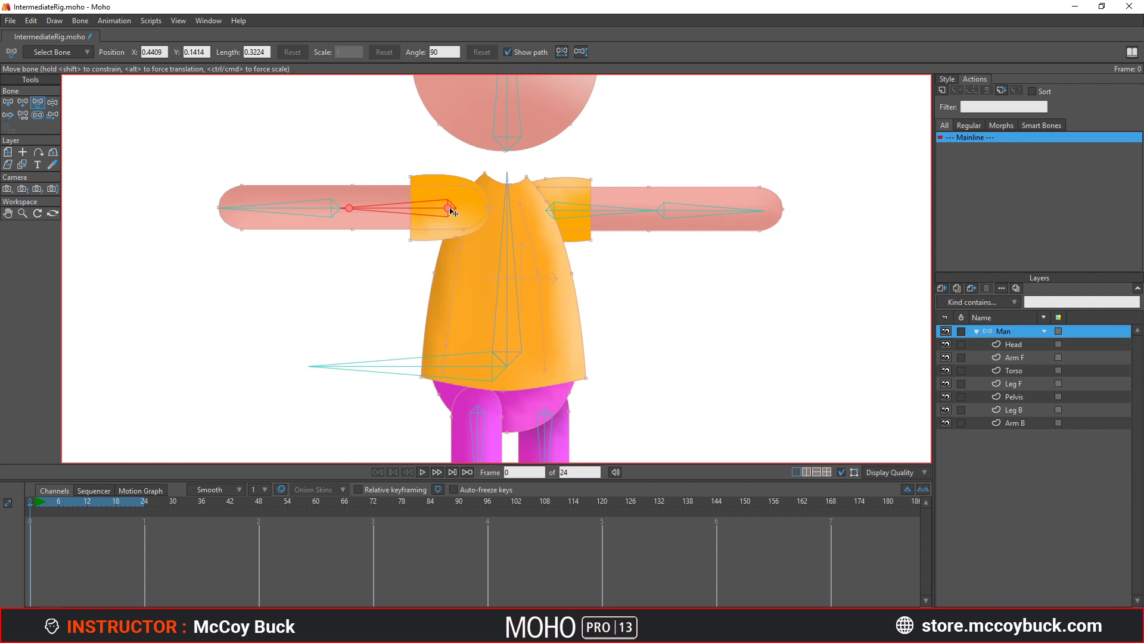
pyautogui.moveTo(453, 213)
pyautogui.mouseDown()
pyautogui.moveTo(417, 251)
pyautogui.moveTo(475, 299)
pyautogui.moveTo(420, 263)
pyautogui.moveTo(443, 286)
pyautogui.mouseUp()
pyautogui.press('z')
pyautogui.press('t')
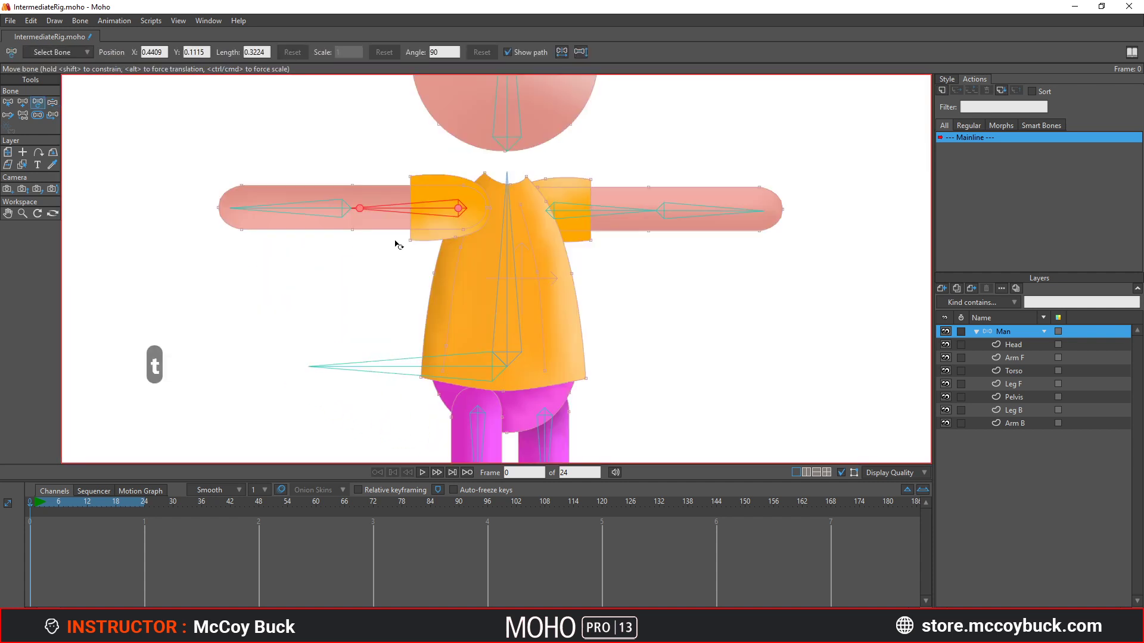
# Align the front arm's elbow joint with Arm F's middle path points at about X 0.32 and extend the forearm bone to the hand's end, about 0.37 long
pyautogui.scroll(6, 357, 221)
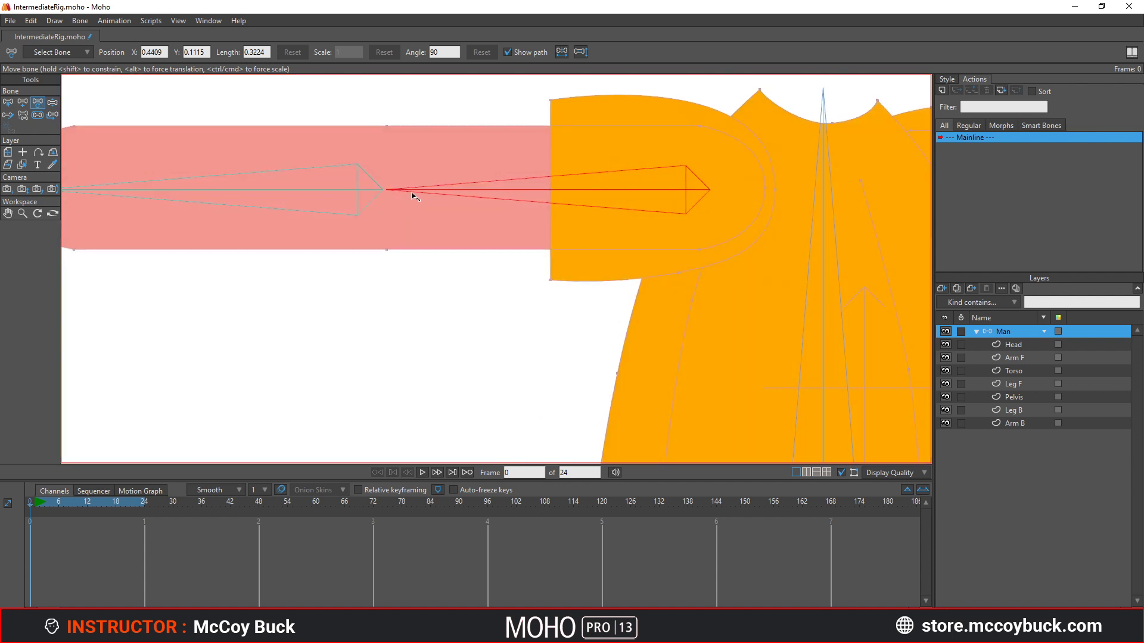
pyautogui.moveTo(410, 197); pyautogui.dragTo(416, 198)
pyautogui.click(360, 192)
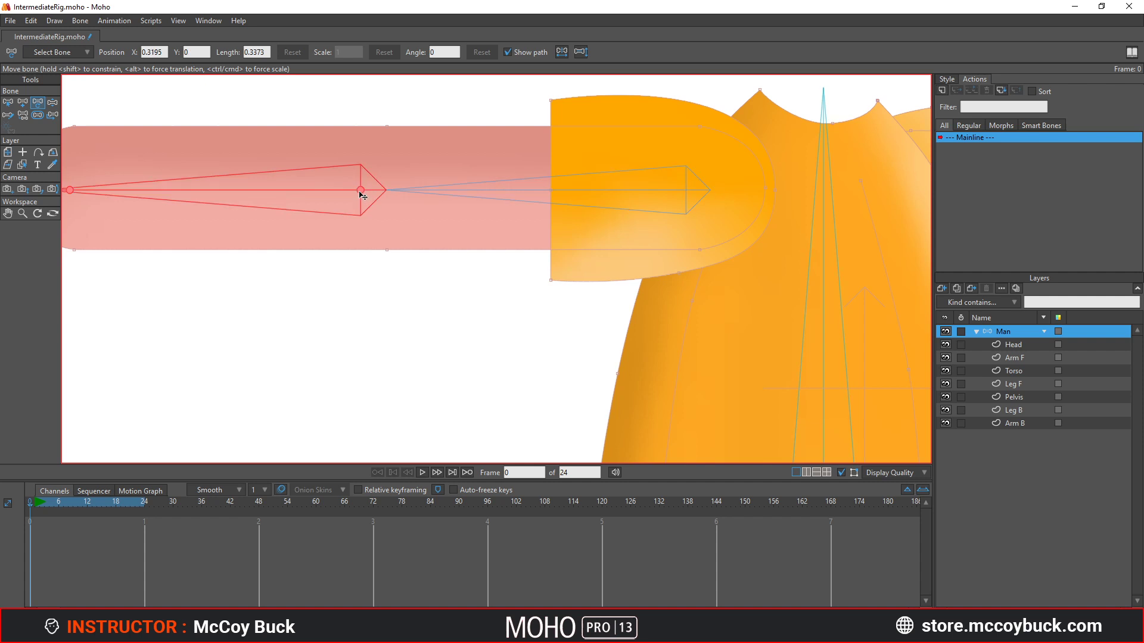
pyautogui.moveTo(317, 238); pyautogui.dragTo(493, 243)
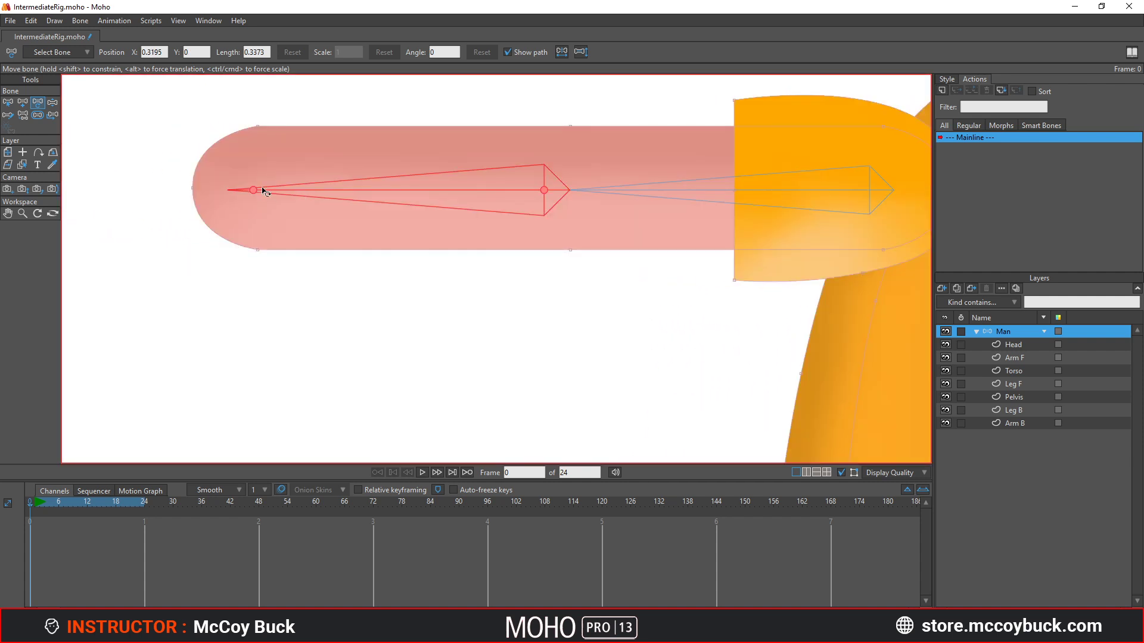
pyautogui.moveTo(253, 195); pyautogui.dragTo(217, 189)
# Test both shoulder joints with Manipulate Bones by swinging the front and back arms down beside the torso
pyautogui.scroll(-3, 365, 230)
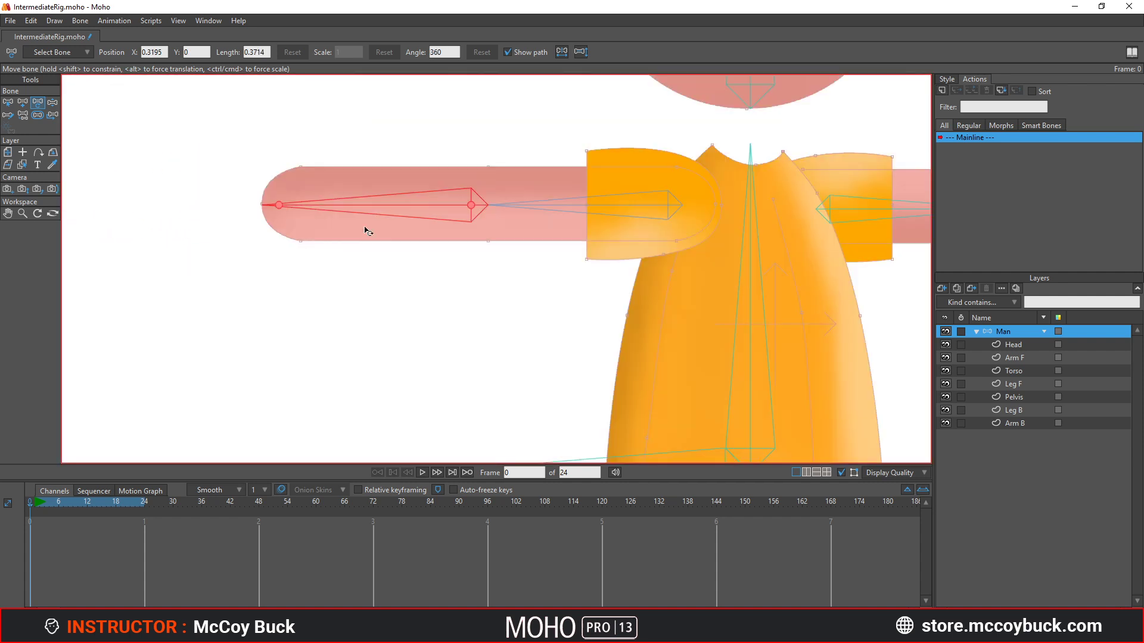
pyautogui.scroll(-2, 541, 255)
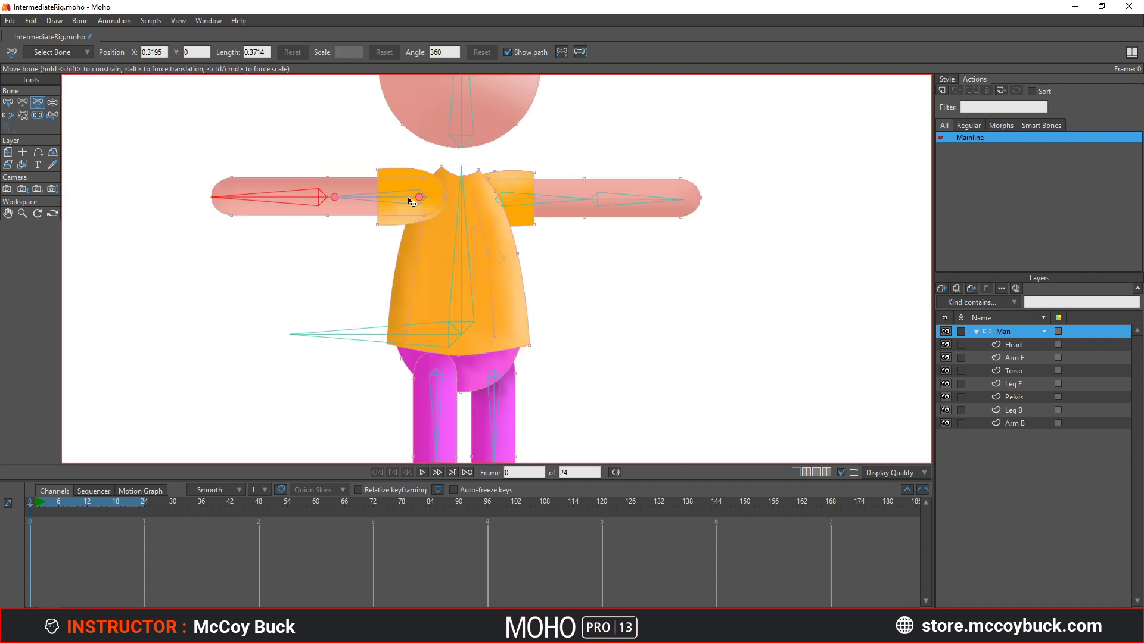
pyautogui.press('z')
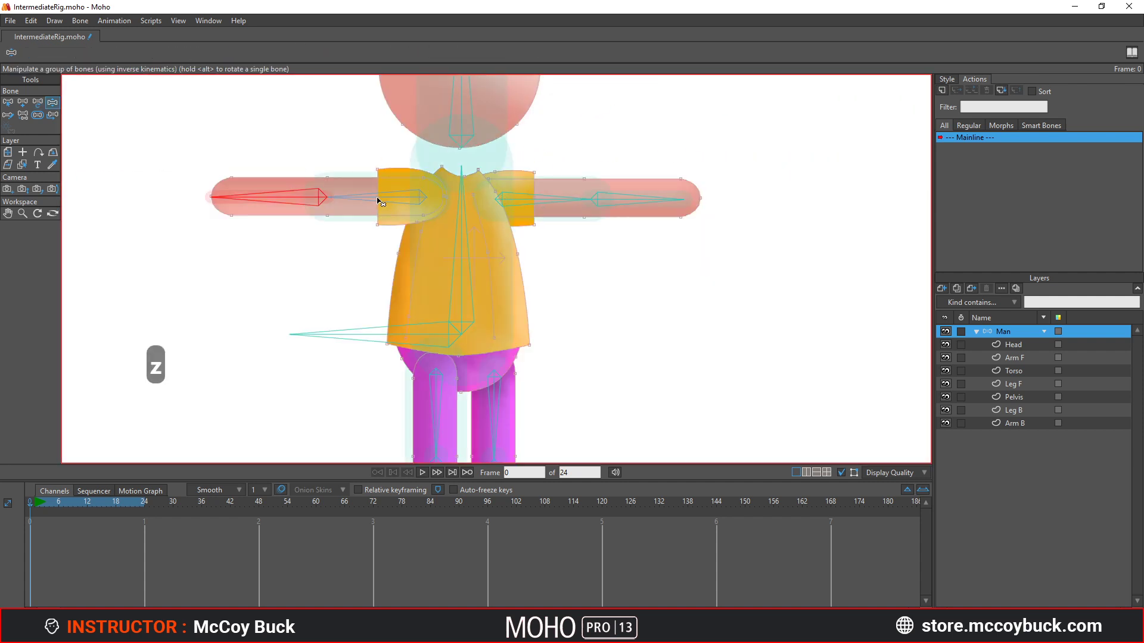
pyautogui.moveTo(377, 210); pyautogui.dragTo(429, 268)
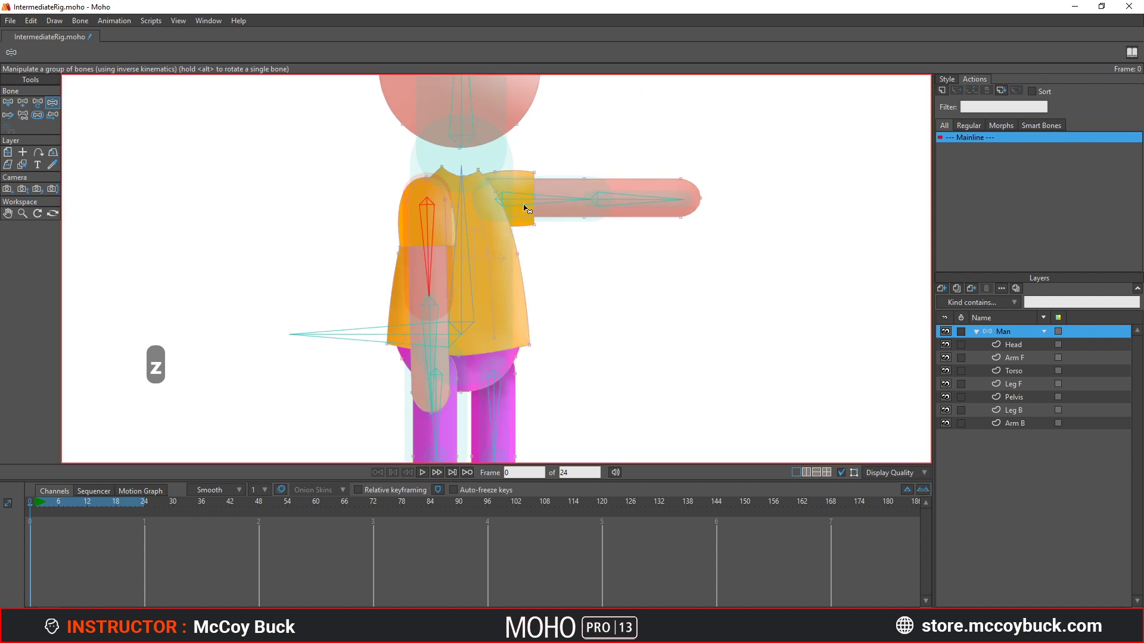
pyautogui.moveTo(507, 202); pyautogui.dragTo(492, 212)
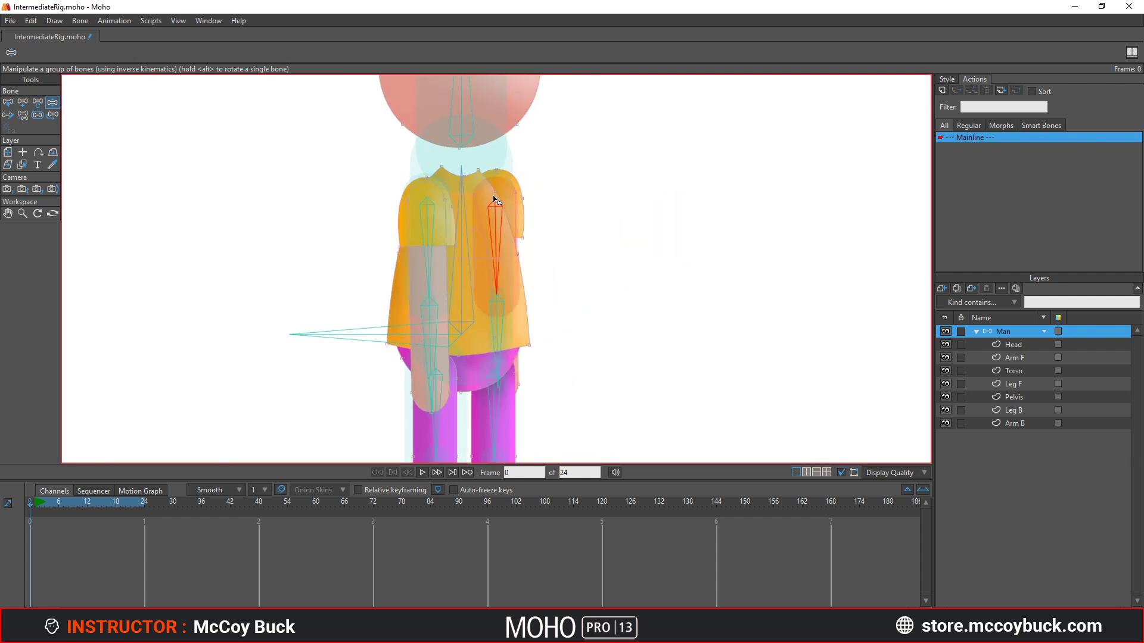
# Shift the back arm's upper bone joint inward toward the torso and swing both arms down to test the shoulders
pyautogui.press('t')
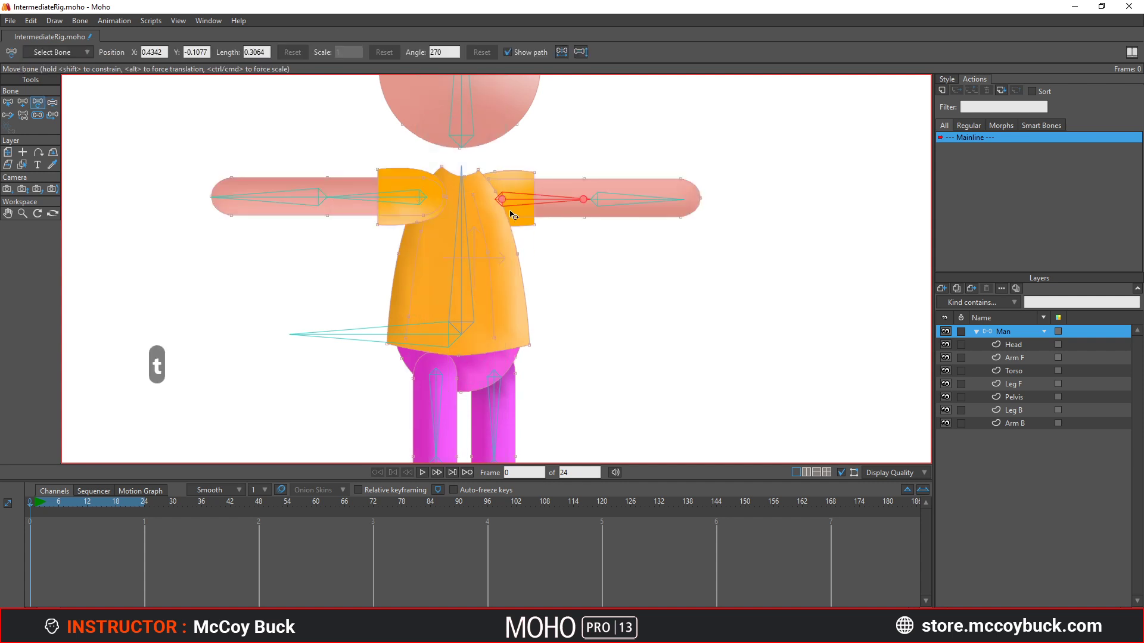
pyautogui.moveTo(503, 203); pyautogui.dragTo(492, 207)
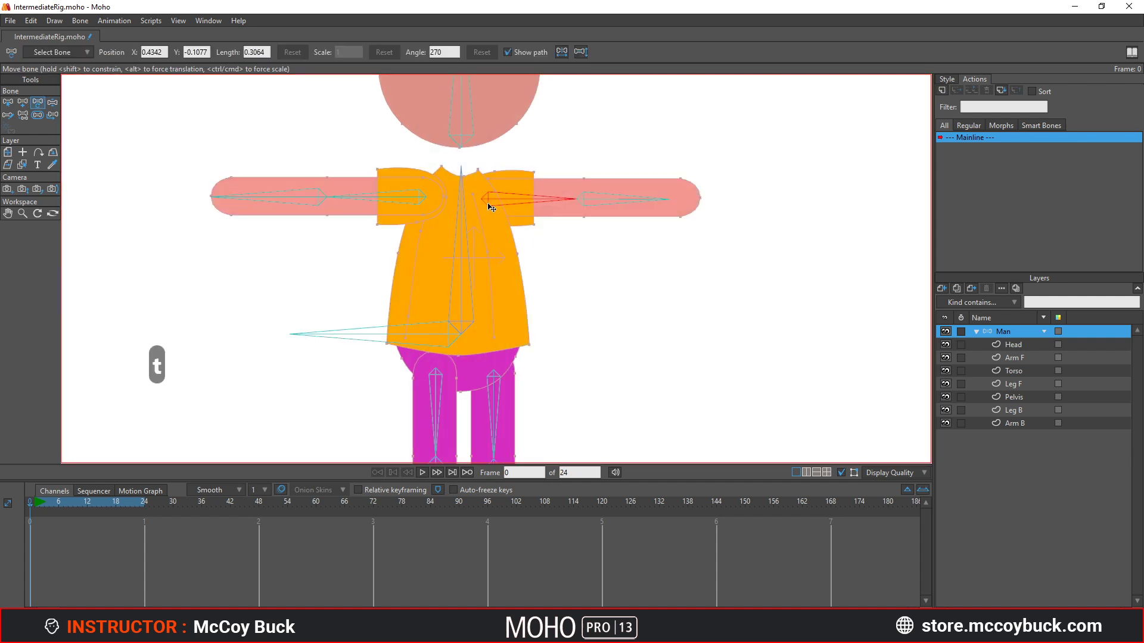
pyautogui.press('z')
pyautogui.moveTo(393, 205); pyautogui.dragTo(440, 268)
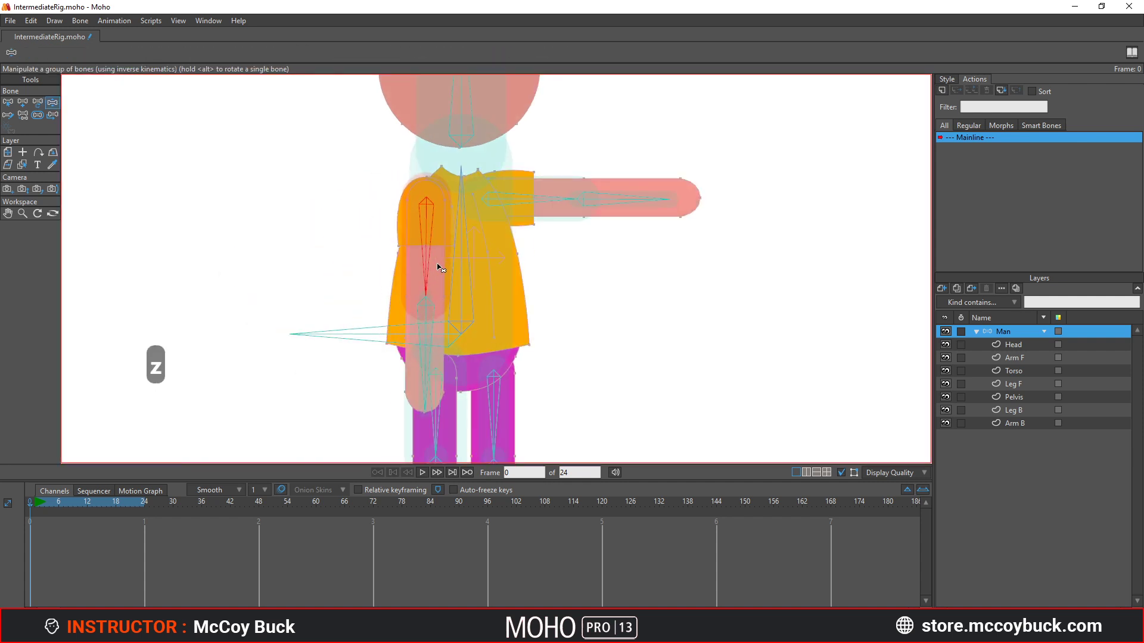
pyautogui.moveTo(667, 199); pyautogui.dragTo(494, 296)
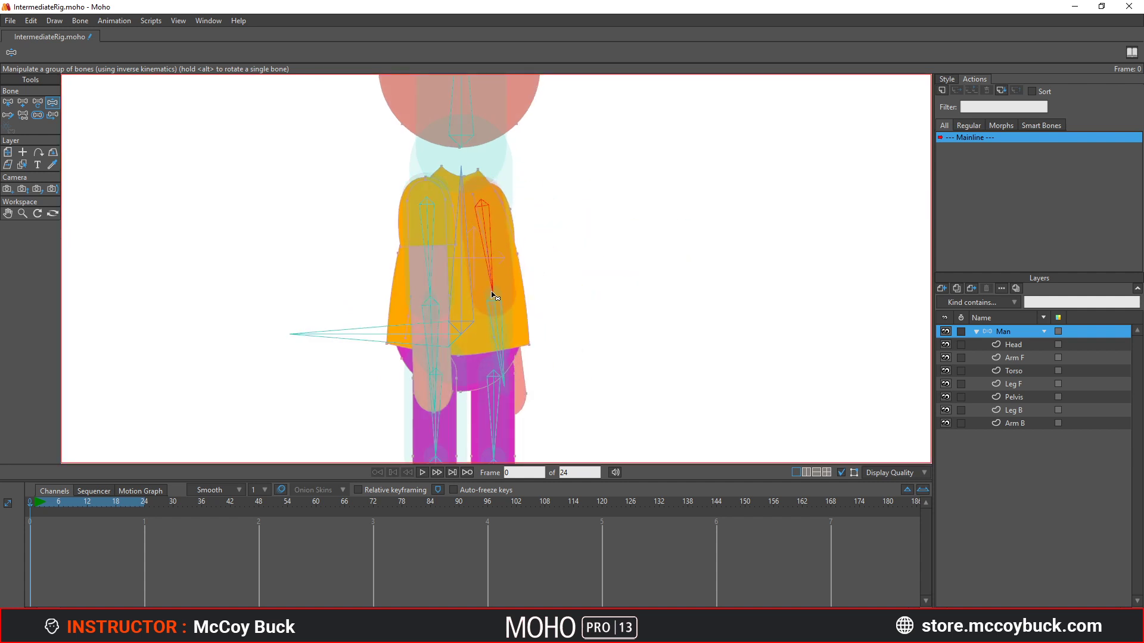
pyautogui.click(430, 282)
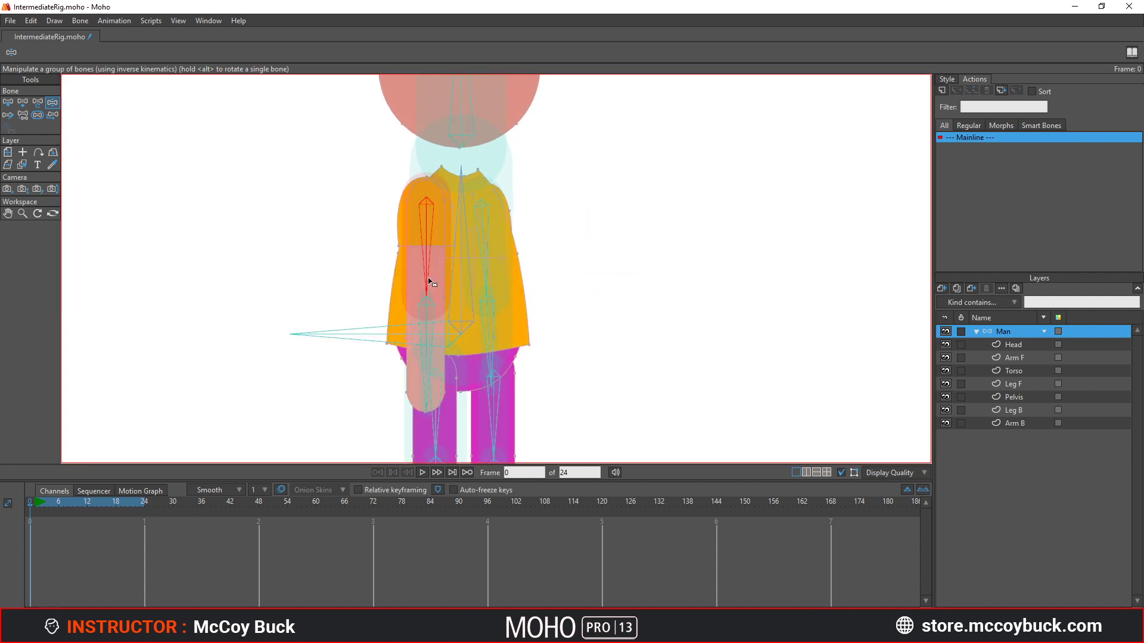
pyautogui.moveTo(524, 273); pyautogui.dragTo(524, 174)
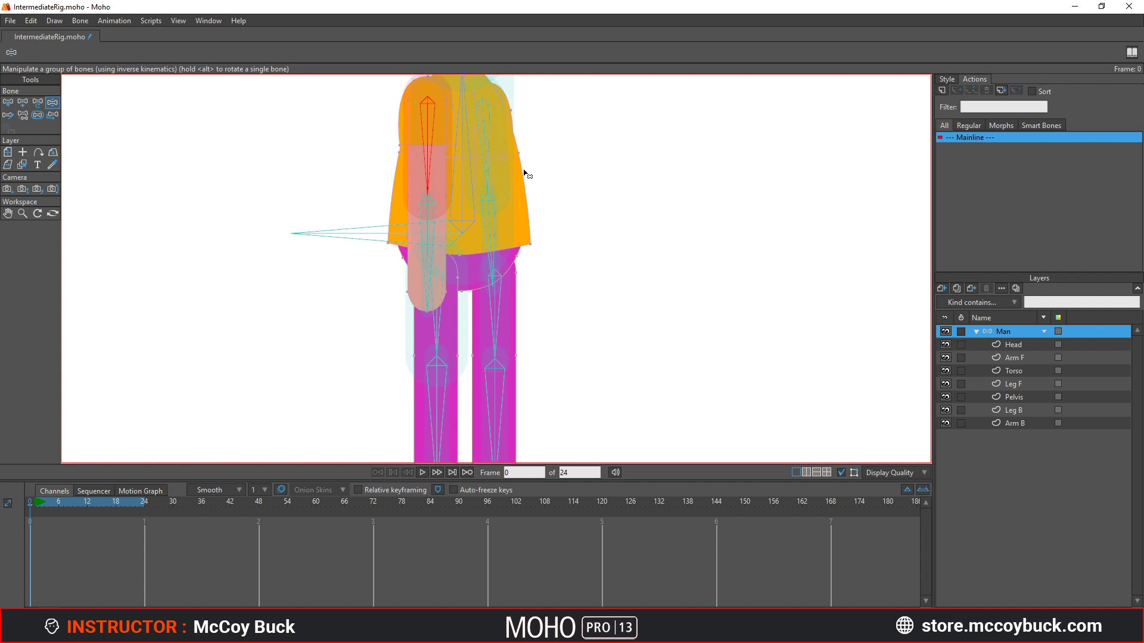
# Readjust the back arm's upper bone joint slightly outward, to about Y -0.08, and swing both arms down to compare the shoulders
pyautogui.press('t')
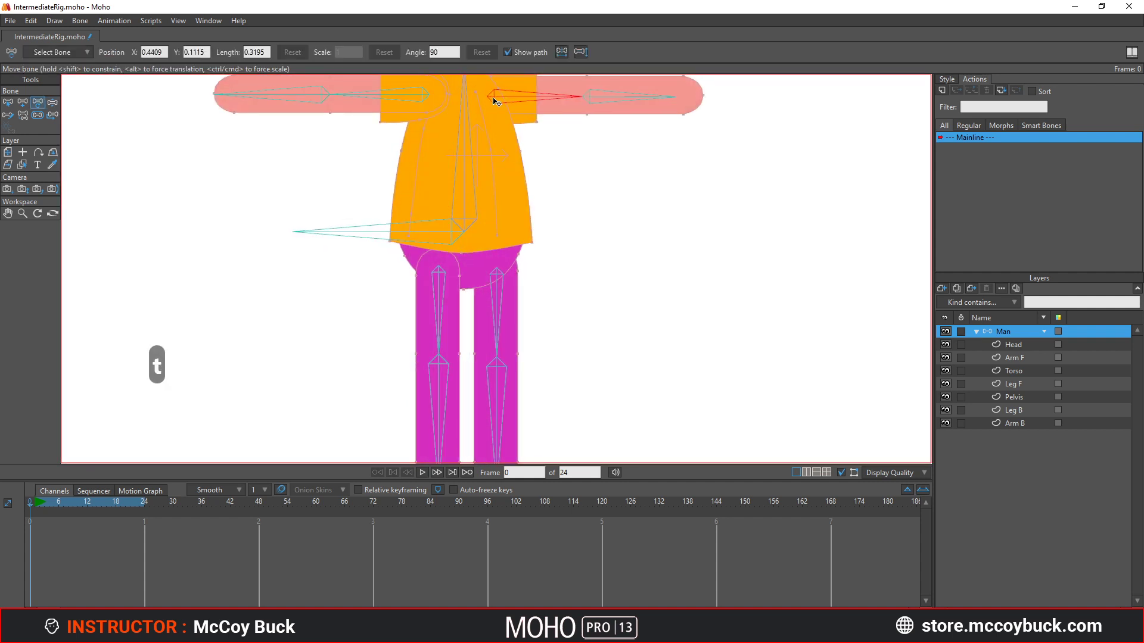
pyautogui.press('z')
pyautogui.moveTo(420, 169); pyautogui.dragTo(434, 173)
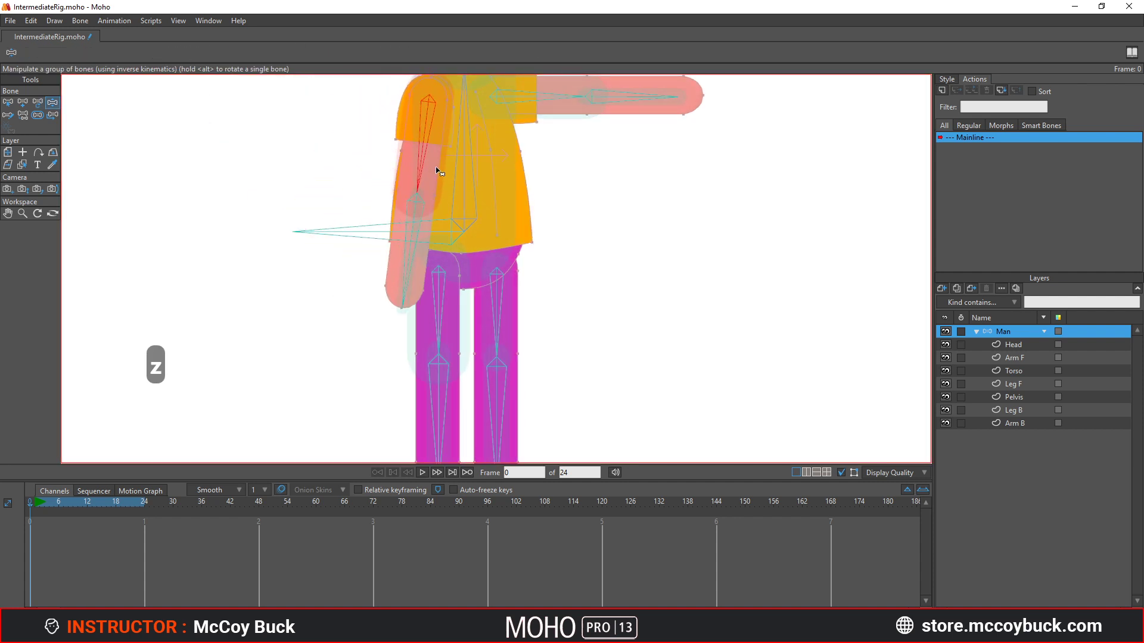
pyautogui.moveTo(522, 108); pyautogui.dragTo(476, 207)
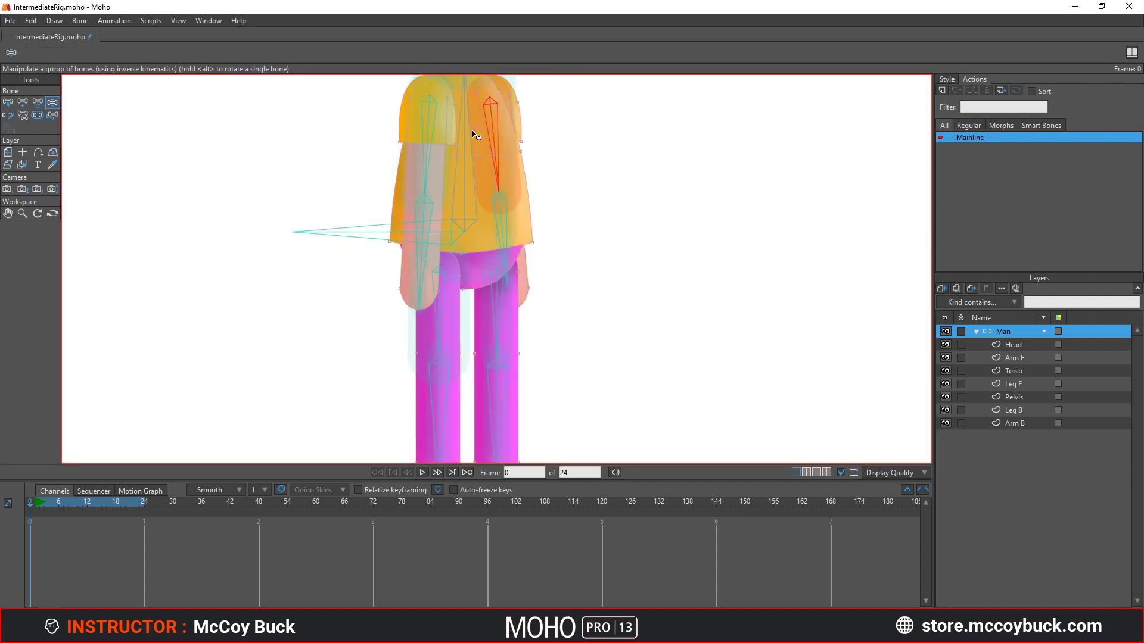
# Extend the back arm's forearm bone to the hand's end, about 0.37 long
pyautogui.press('t')
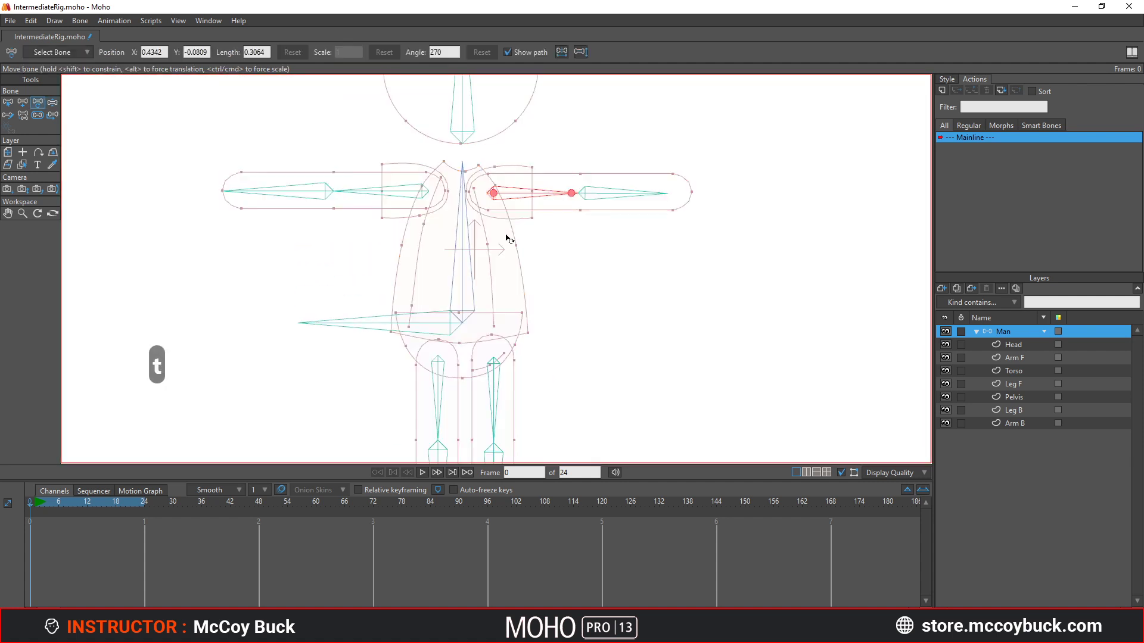
pyautogui.scroll(1, 510, 239)
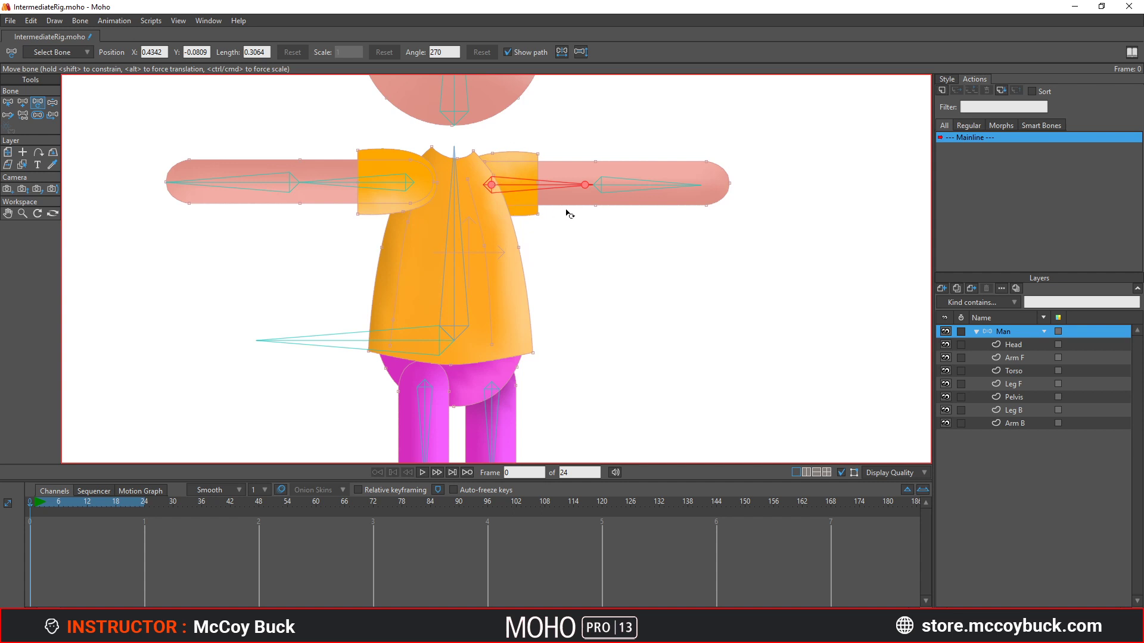
pyautogui.scroll(5, 569, 215)
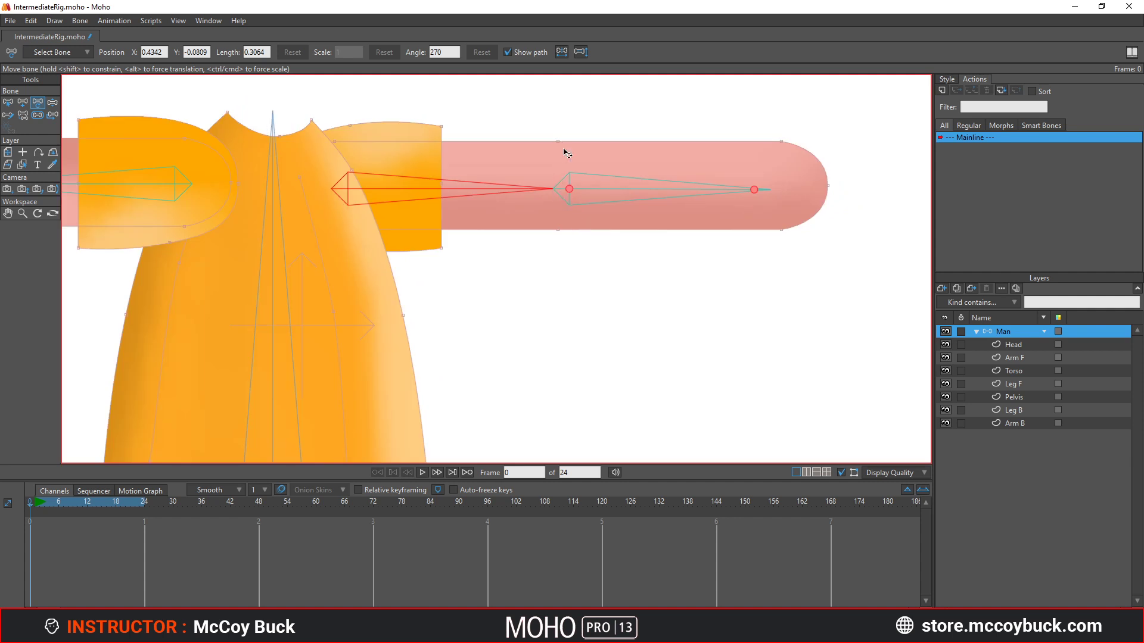
pyautogui.moveTo(752, 191); pyautogui.dragTo(814, 192)
pyautogui.scroll(-5, 809, 192)
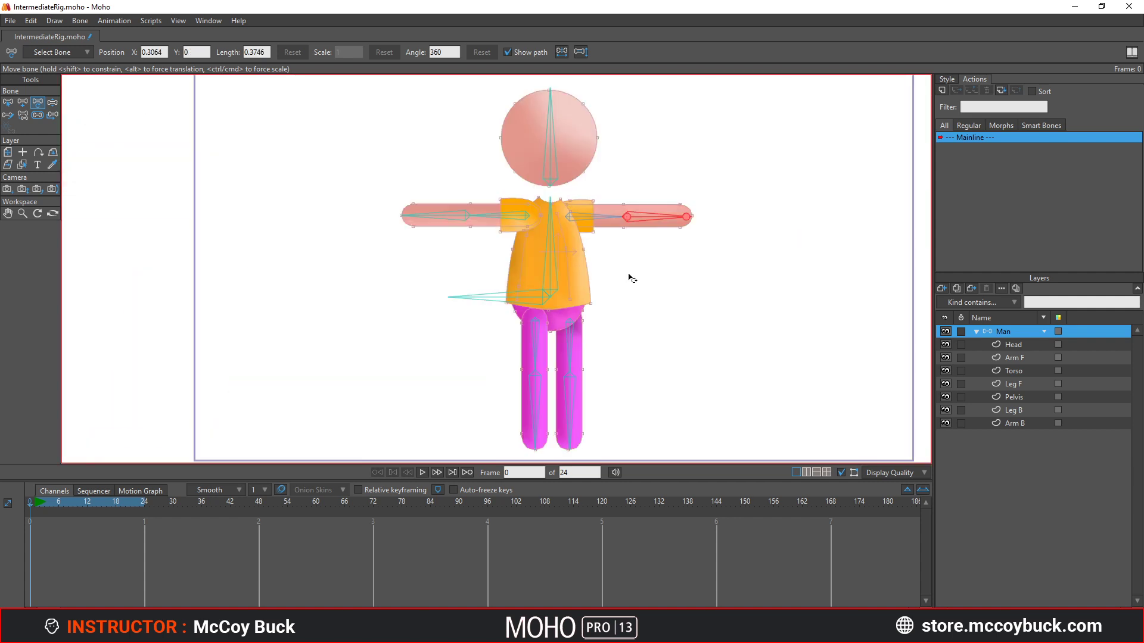
# Select the torso bone and test it with Manipulate Bones by leaning the torso to one side
pyautogui.scroll(2, 605, 273)
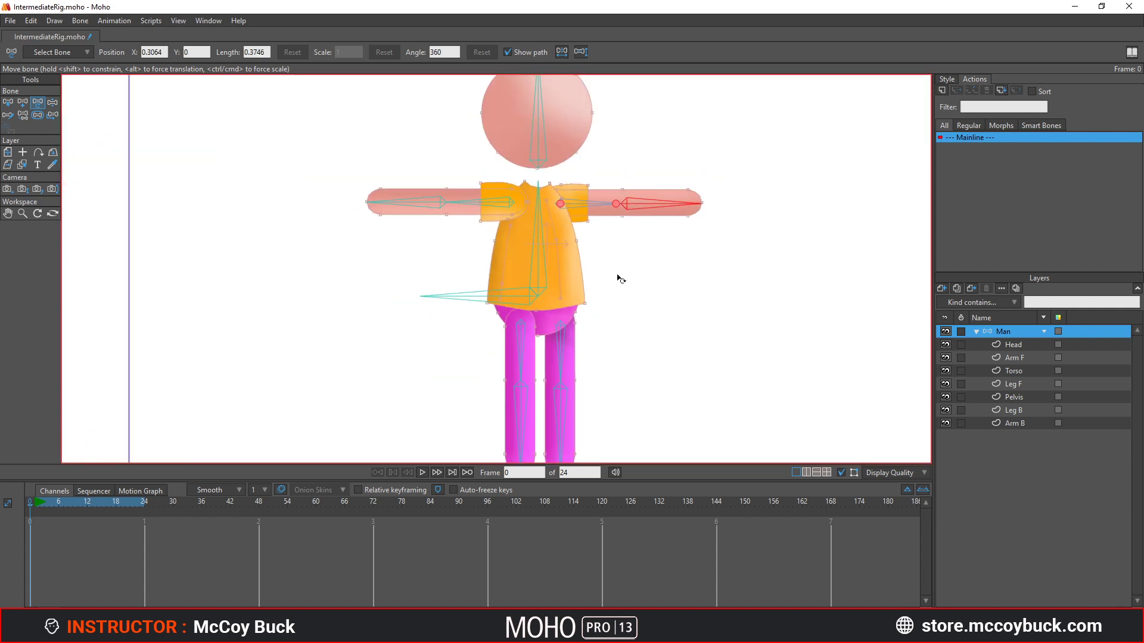
pyautogui.scroll(3, 622, 280)
pyautogui.press('z')
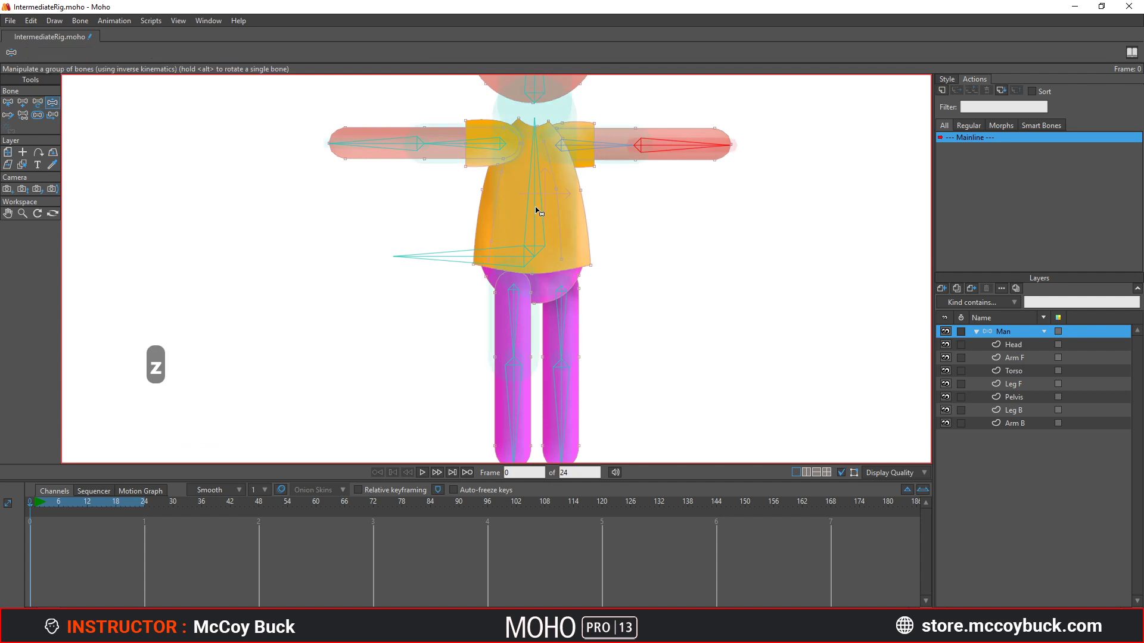
pyautogui.press('t')
pyautogui.click(544, 205)
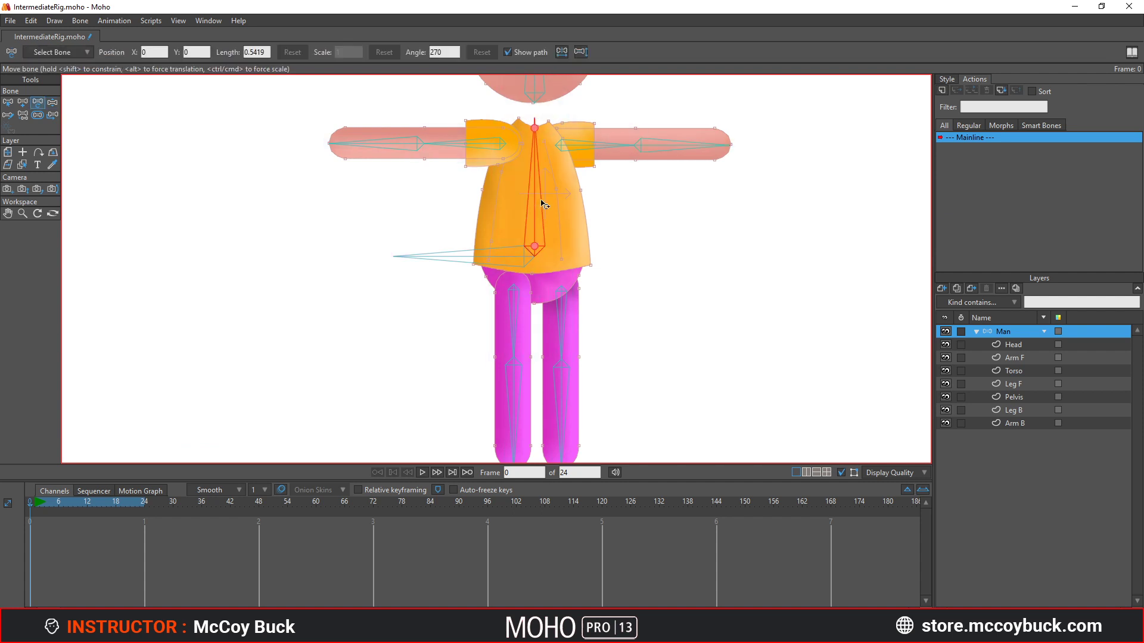
pyautogui.press('z')
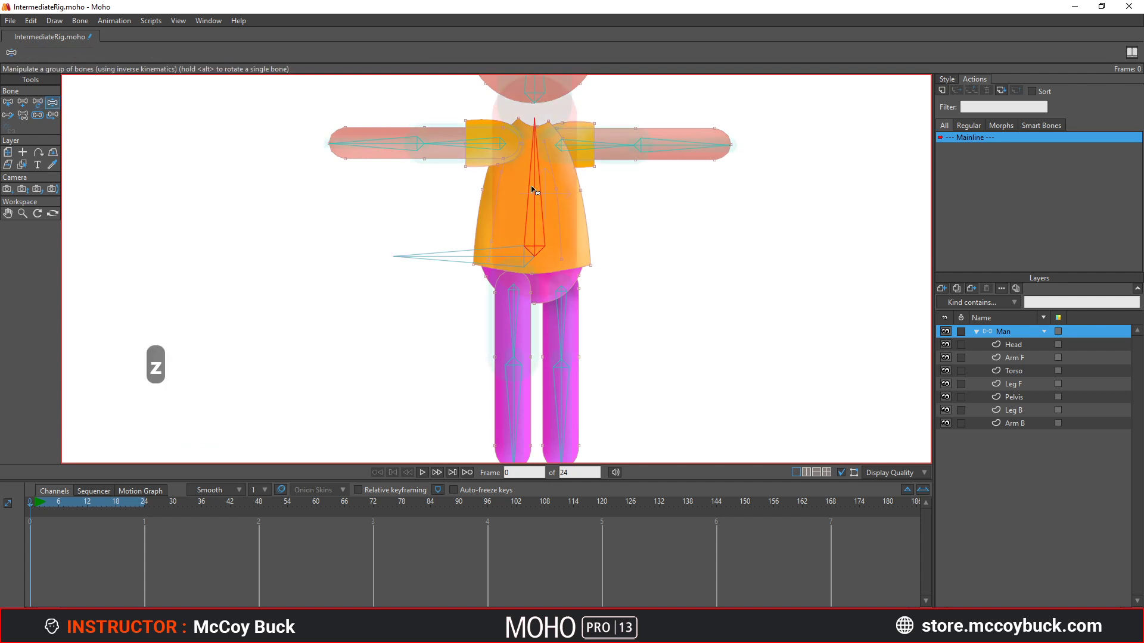
pyautogui.moveTo(532, 190); pyautogui.dragTo(477, 225)
pyautogui.press('z')
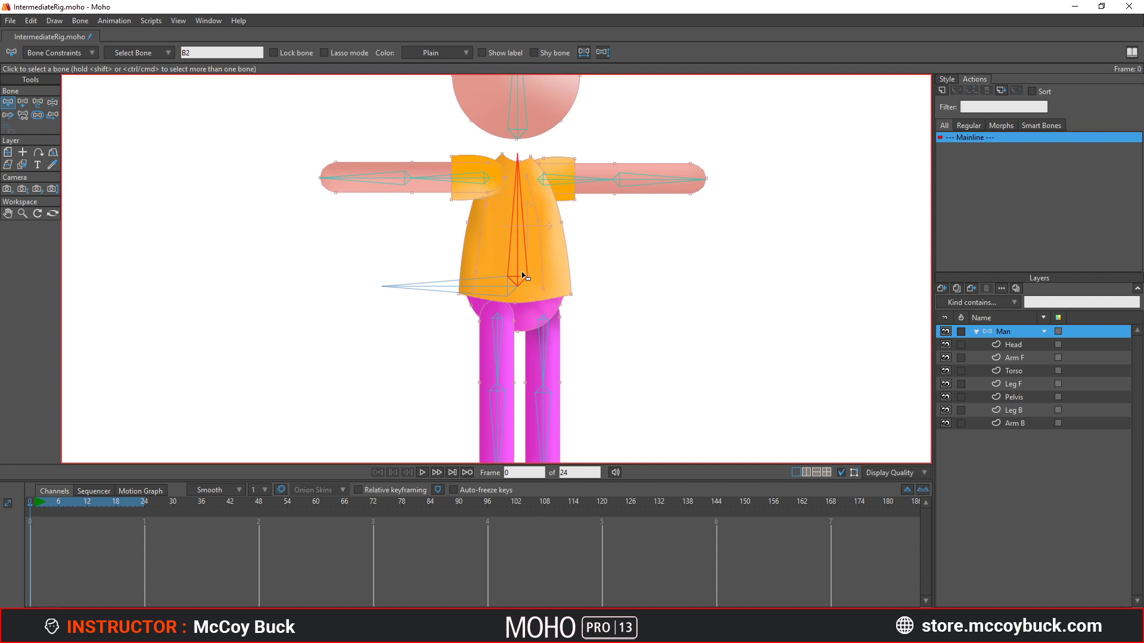
# Try raising the torso bone off the pelvis bone, to about Y -0.07
pyautogui.press('t')
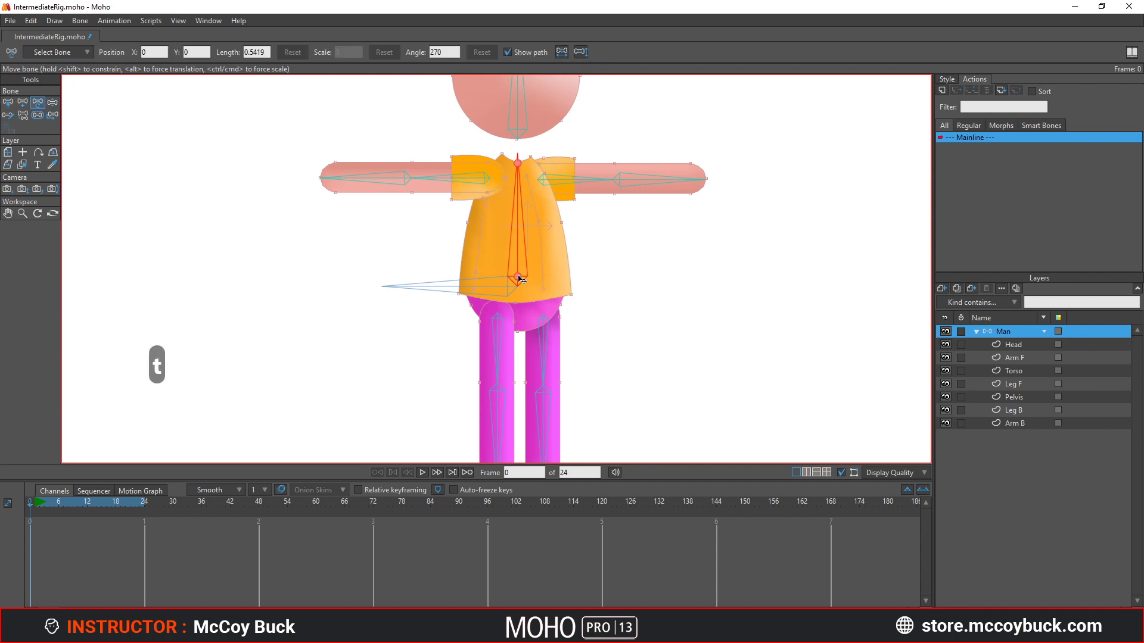
pyautogui.moveTo(520, 279); pyautogui.dragTo(506, 320)
pyautogui.click(564, 245)
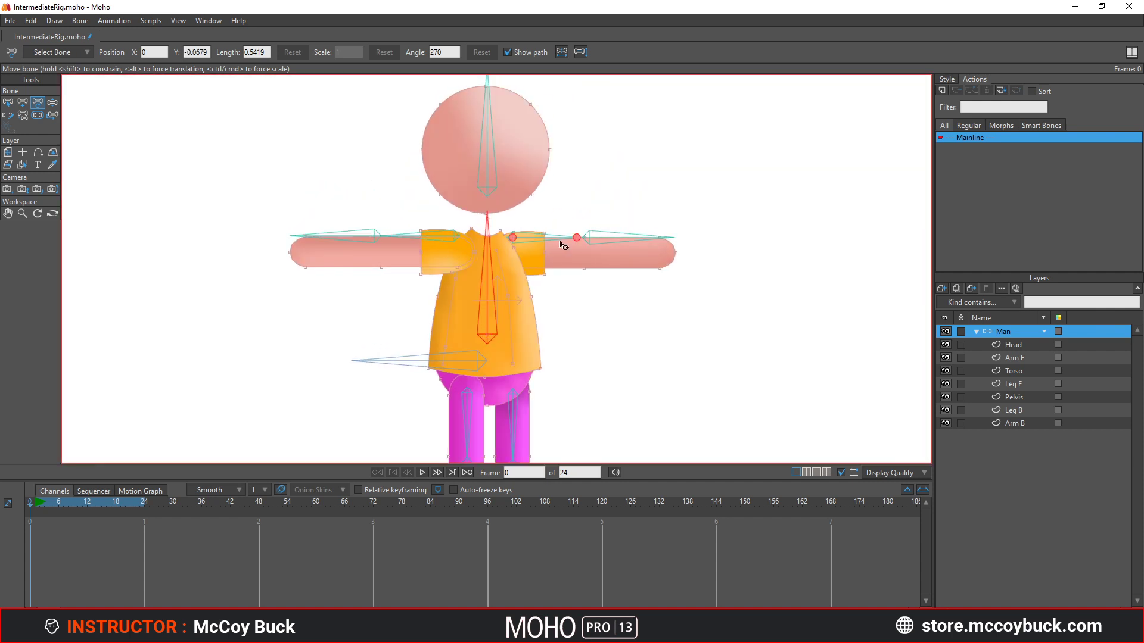
pyautogui.click(505, 167)
# Detach the torso bone from the pelvis bone with Reparent Bone and test it by pulling the torso up from the legs
pyautogui.press('p')
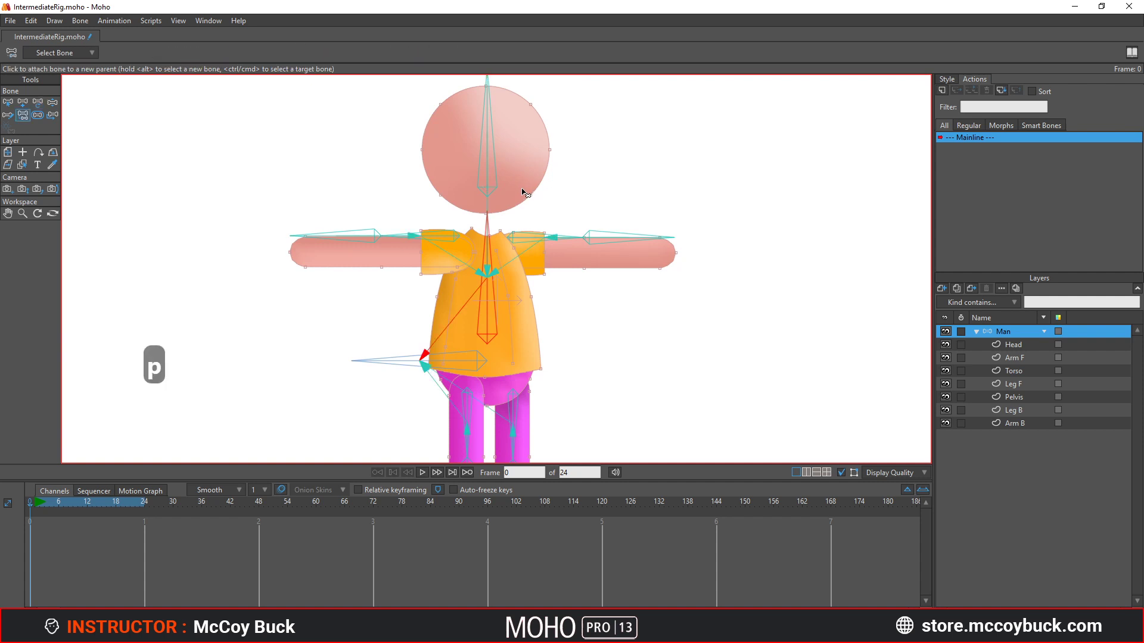
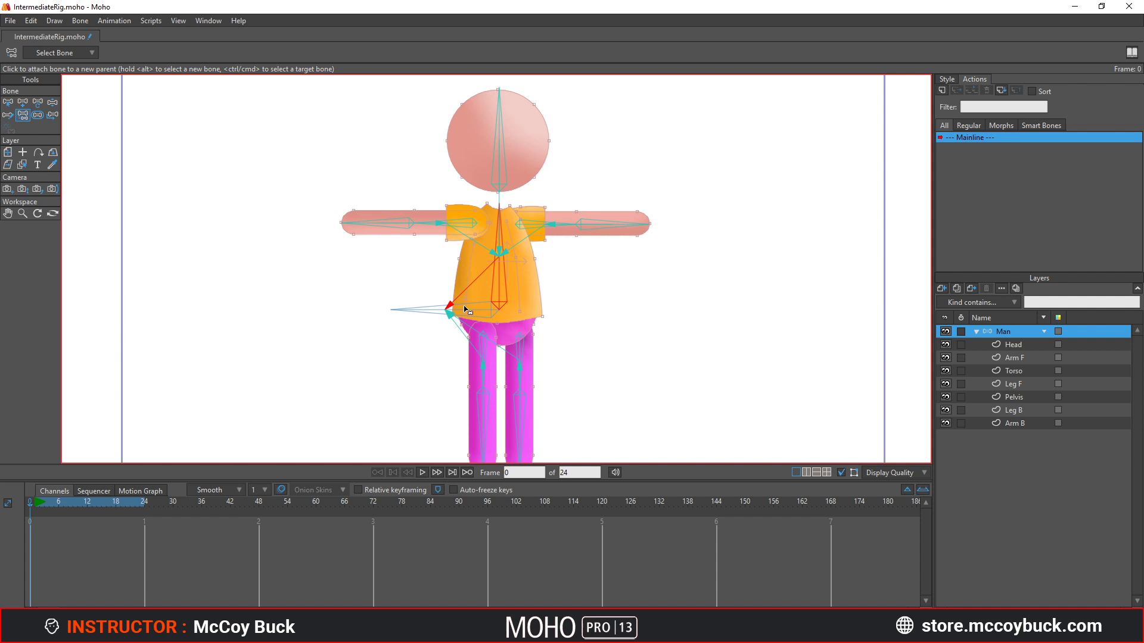
pyautogui.scroll(2, 501, 260)
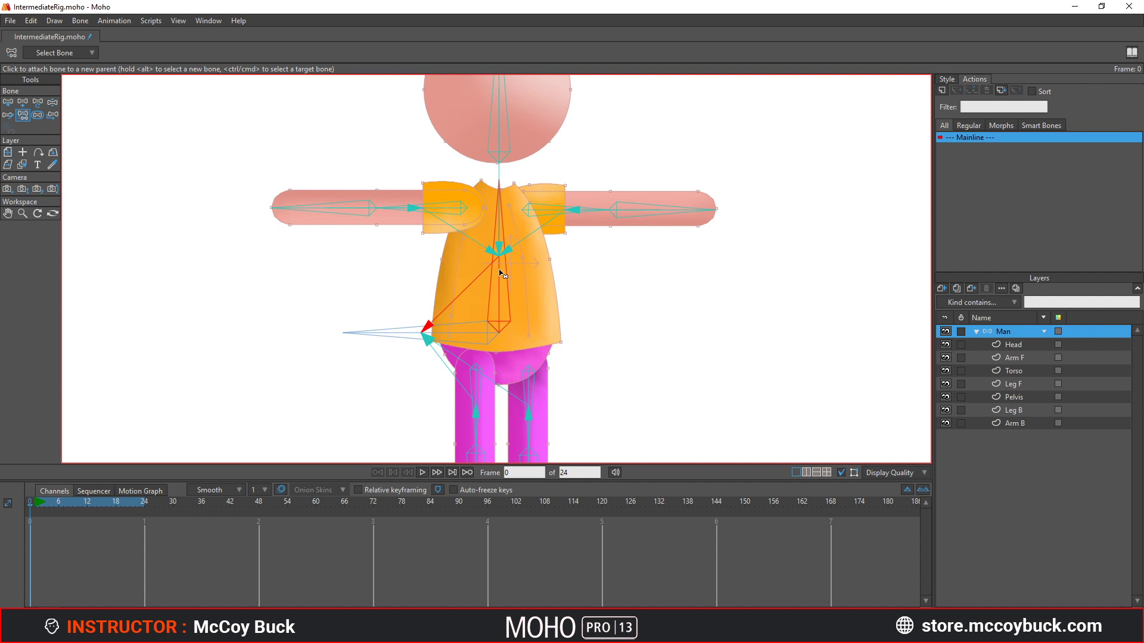
pyautogui.press('p')
pyautogui.click(502, 289)
pyautogui.click(646, 293)
pyautogui.press('z')
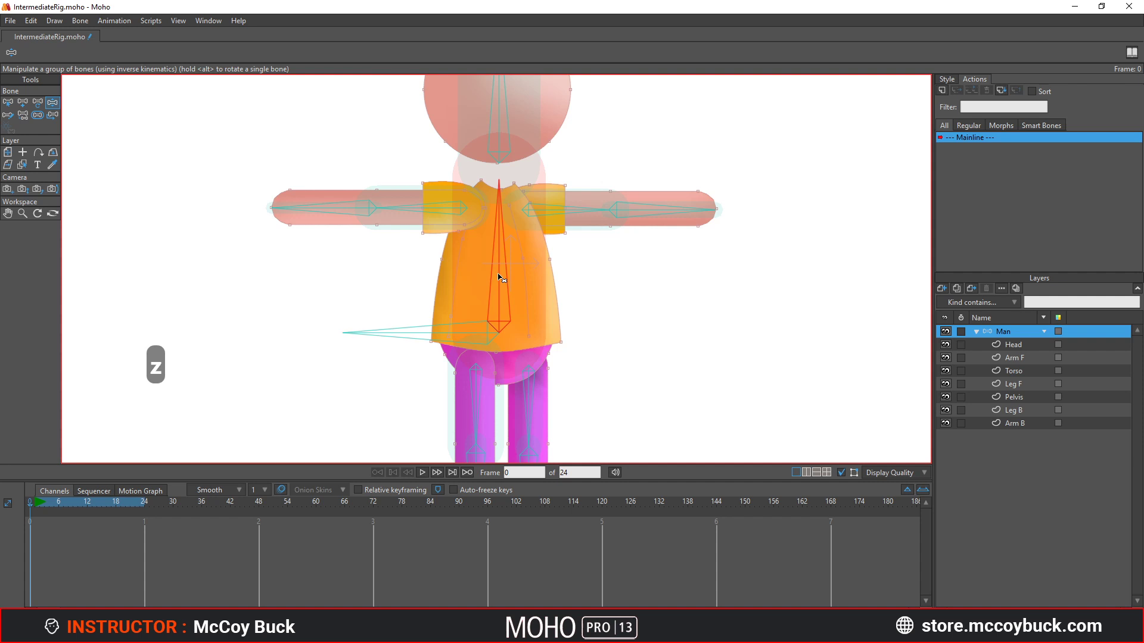
pyautogui.moveTo(499, 277); pyautogui.dragTo(493, 234)
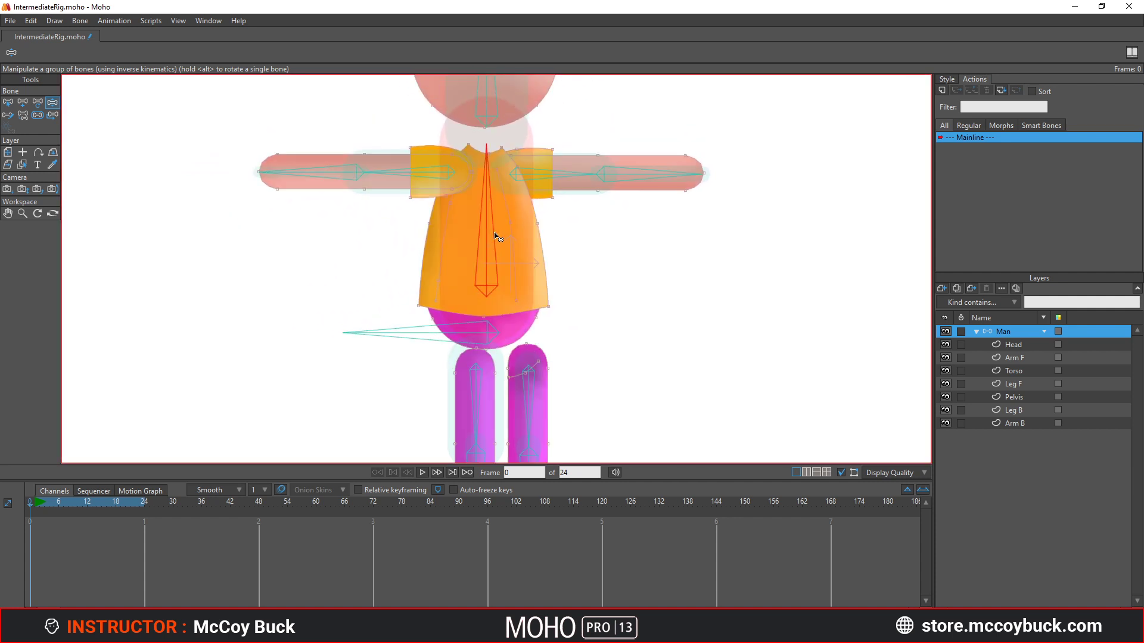
# Check the torso bone's parenting and test the torso, arm and head bones with Manipulate Bones
pyautogui.press('p')
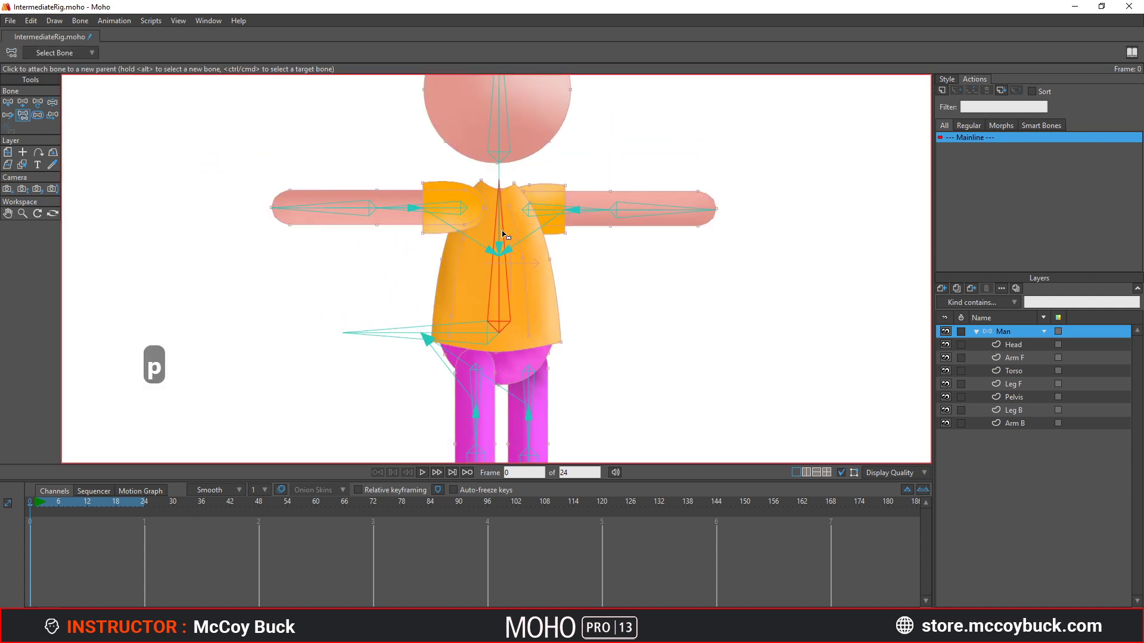
pyautogui.click(500, 295)
pyautogui.press('z')
pyautogui.moveTo(499, 294); pyautogui.dragTo(434, 273)
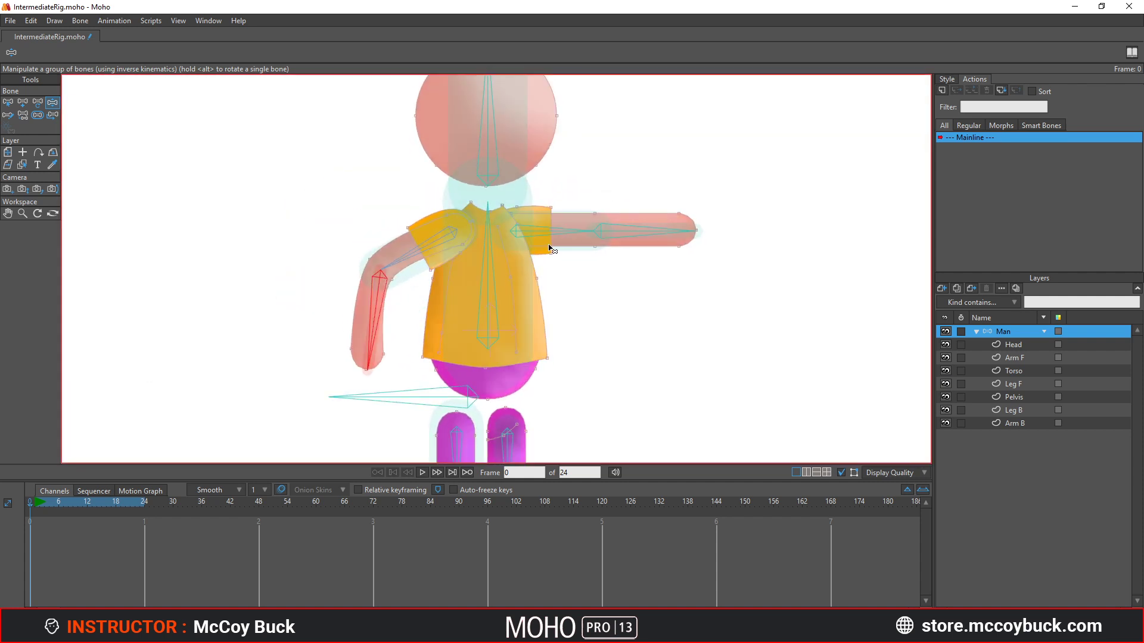
pyautogui.moveTo(549, 249); pyautogui.dragTo(613, 205)
pyautogui.moveTo(506, 135)
pyautogui.mouseDown()
pyautogui.moveTo(495, 140)
pyautogui.moveTo(503, 138)
pyautogui.mouseUp()
# Check the bone parenting and test the torso bone and both arms with Manipulate Bones
pyautogui.press('p')
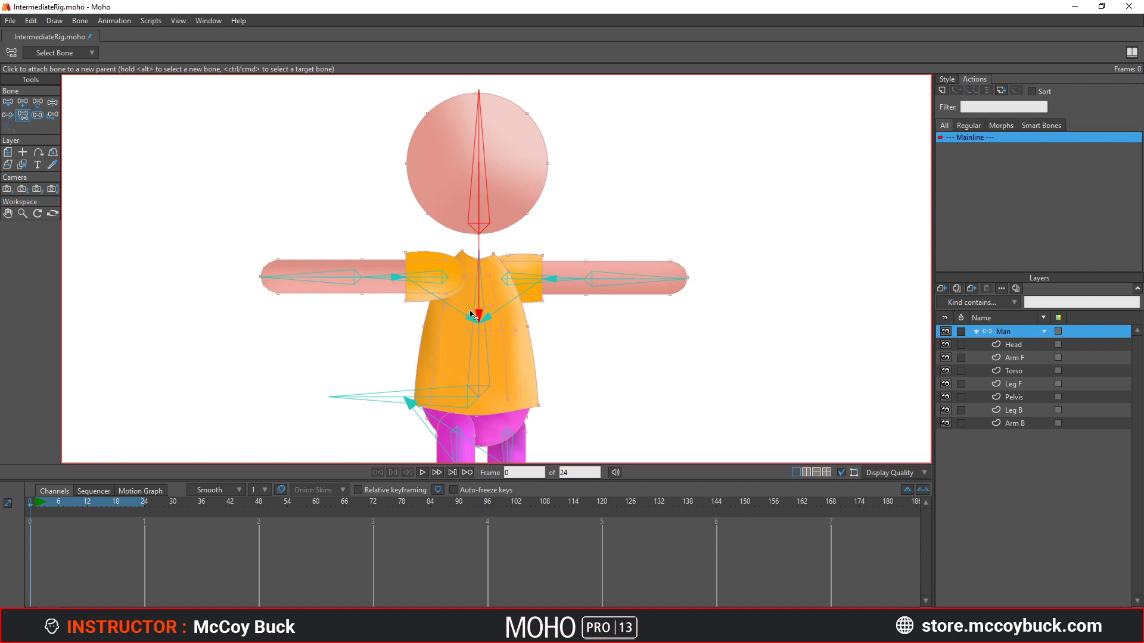
pyautogui.moveTo(485, 339); pyautogui.dragTo(486, 307)
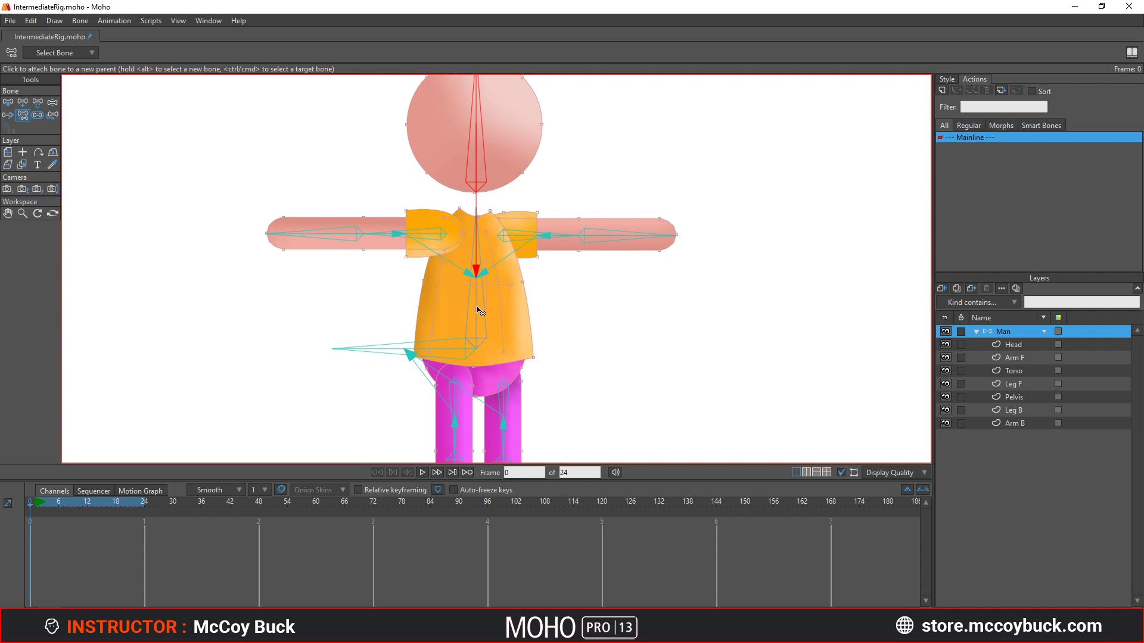
pyautogui.press('z')
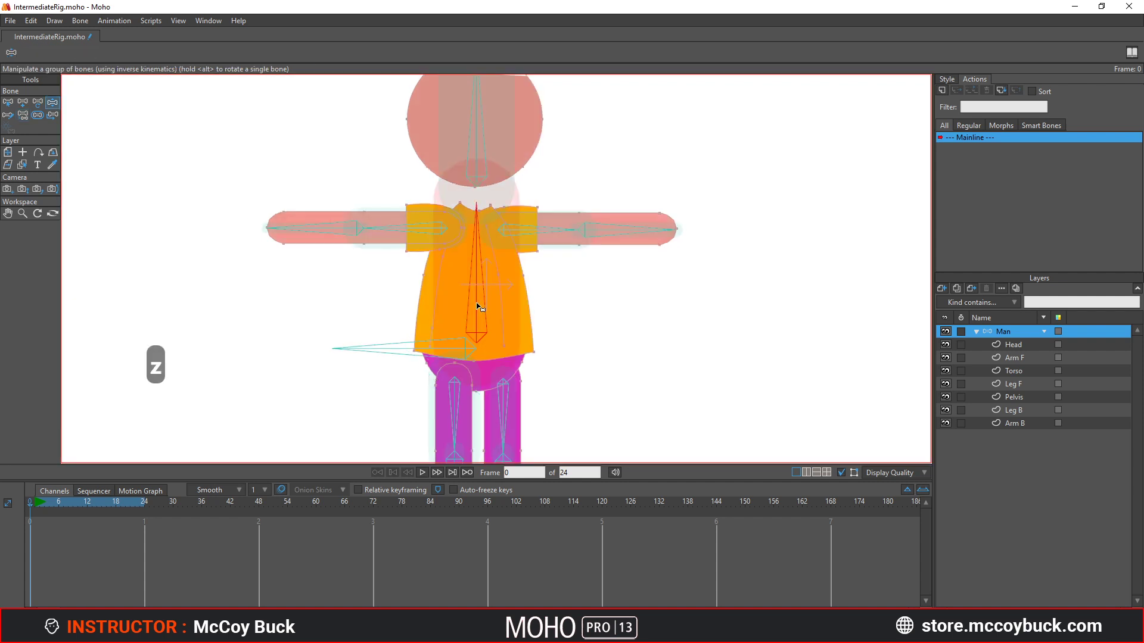
pyautogui.moveTo(475, 321); pyautogui.dragTo(463, 265)
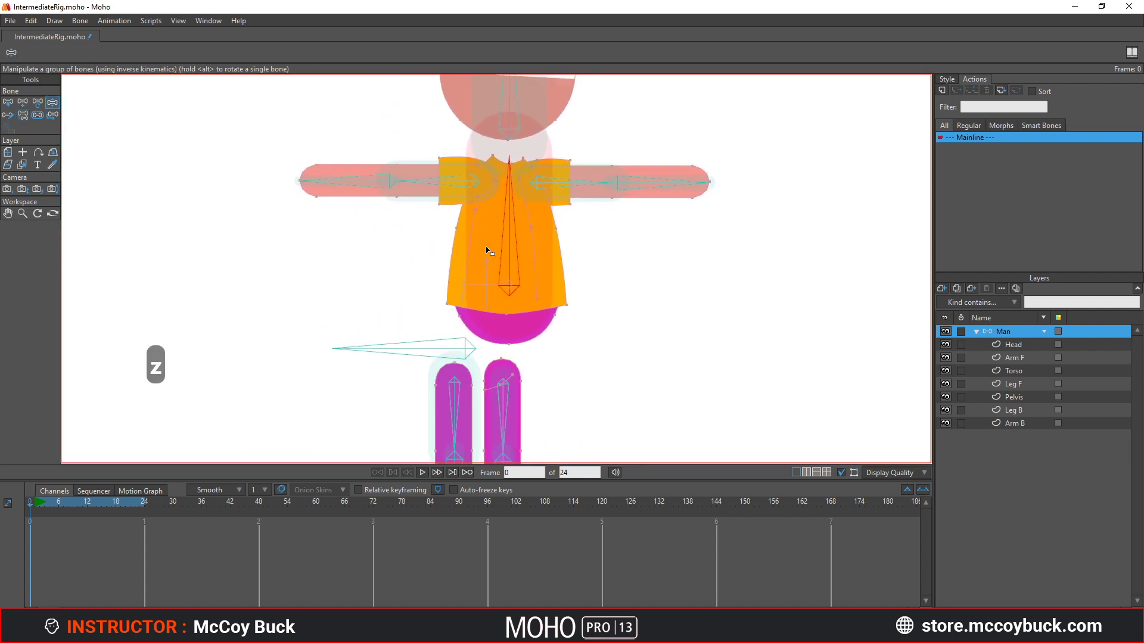
pyautogui.moveTo(343, 183); pyautogui.dragTo(393, 301)
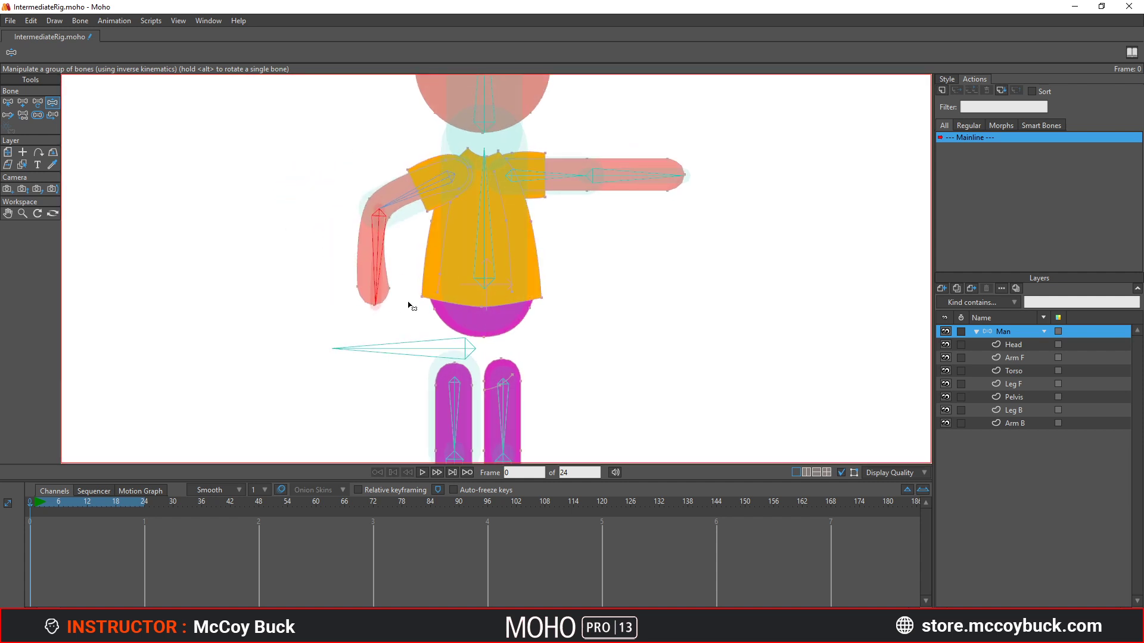
pyautogui.moveTo(643, 178); pyautogui.dragTo(651, 242)
# Reparent the upper bones of both legs from the pelvis bone to the torso bone
pyautogui.press('p')
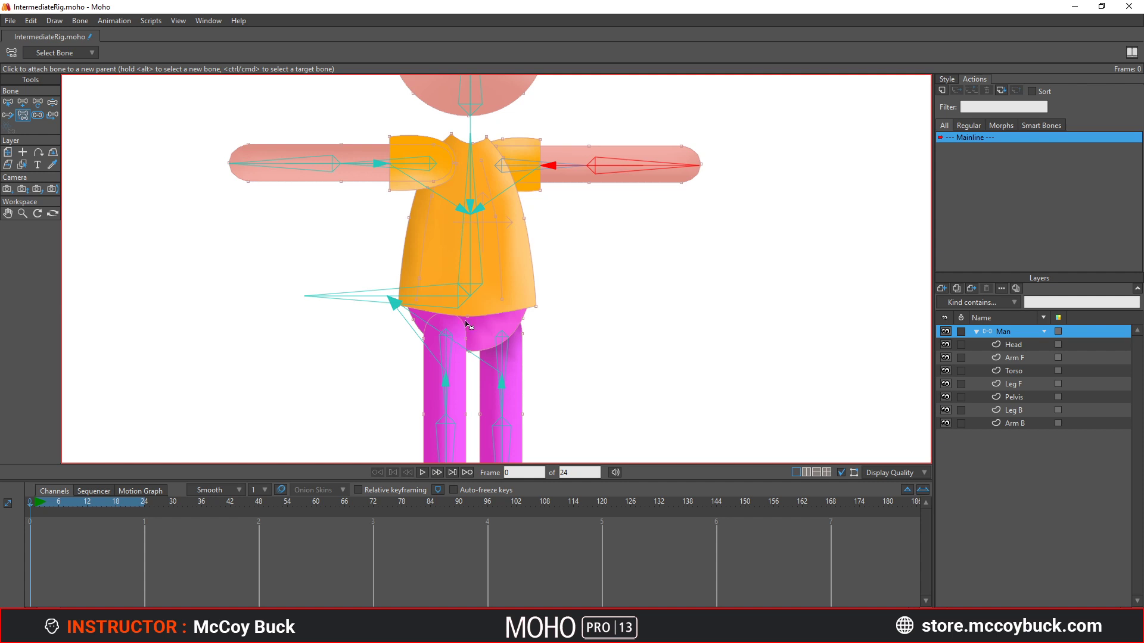
pyautogui.keyDown('alt'); pyautogui.click(446, 357); pyautogui.keyUp('alt')
pyautogui.click(471, 263)
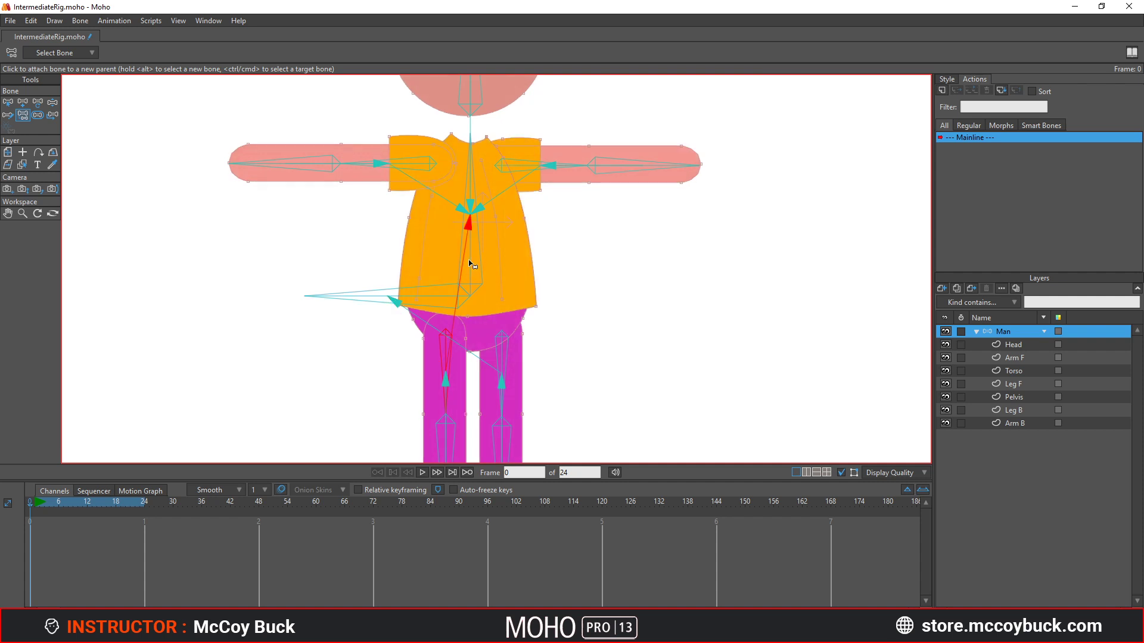
pyautogui.keyDown('alt'); pyautogui.click(501, 374); pyautogui.keyUp('alt')
pyautogui.click(480, 274)
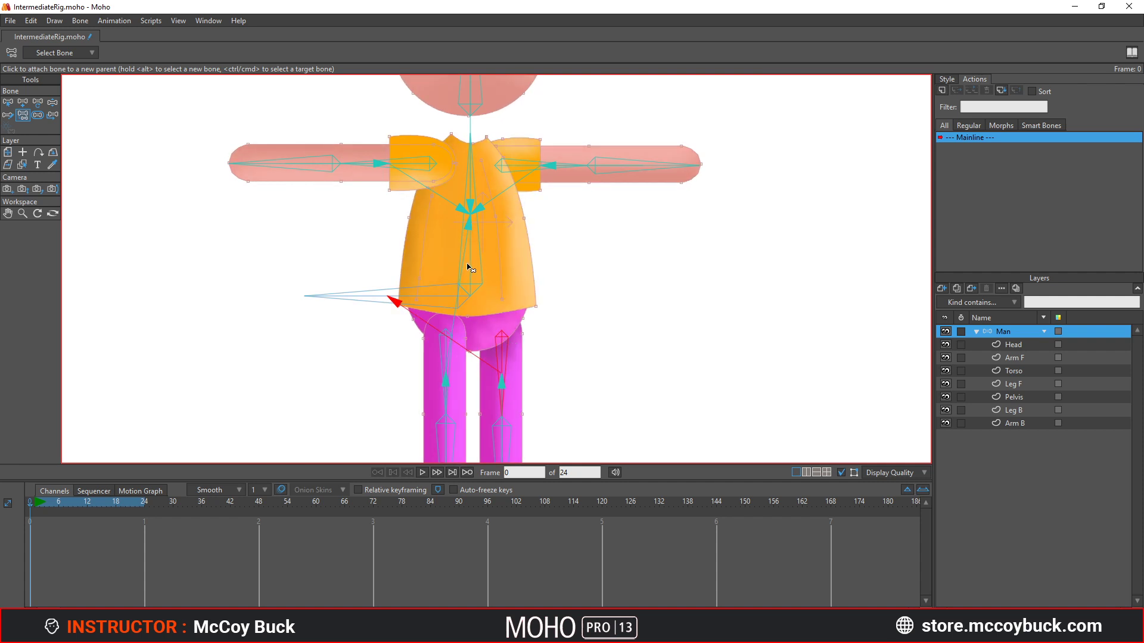
# Test the torso bone with Manipulate Bones to see how the attached legs follow it
pyautogui.press('z')
pyautogui.moveTo(459, 261)
pyautogui.mouseDown()
pyautogui.moveTo(469, 247)
pyautogui.moveTo(498, 250)
pyautogui.moveTo(477, 235)
pyautogui.moveTo(421, 273)
pyautogui.moveTo(434, 256)
pyautogui.moveTo(499, 255)
pyautogui.moveTo(453, 246)
pyautogui.mouseUp()
pyautogui.scroll(-3, 543, 267)
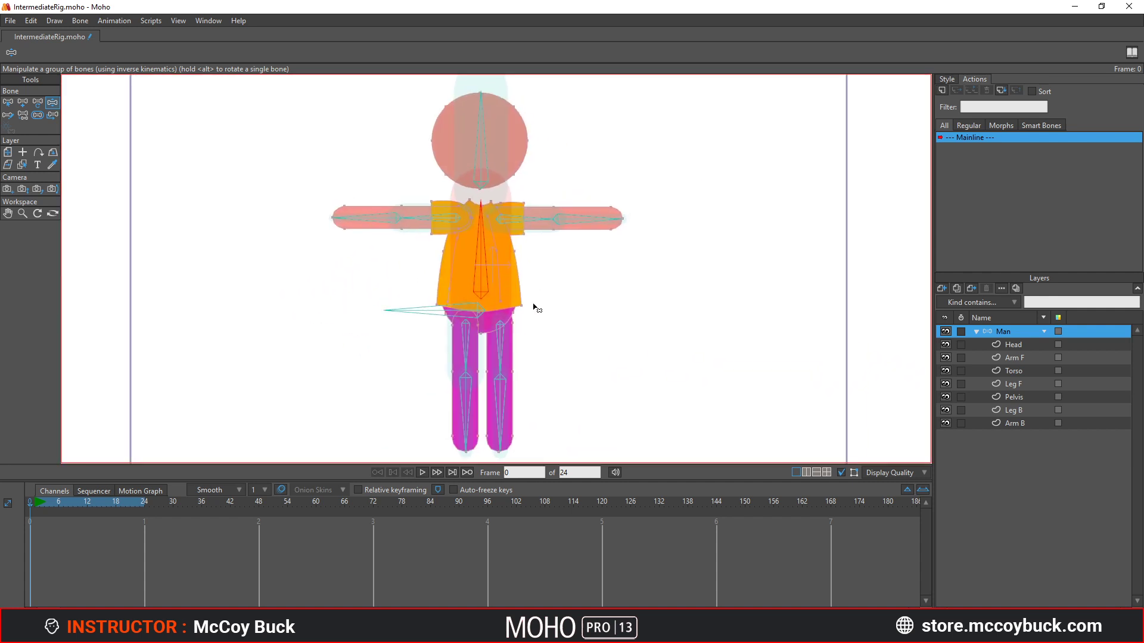
pyautogui.scroll(3, 477, 273)
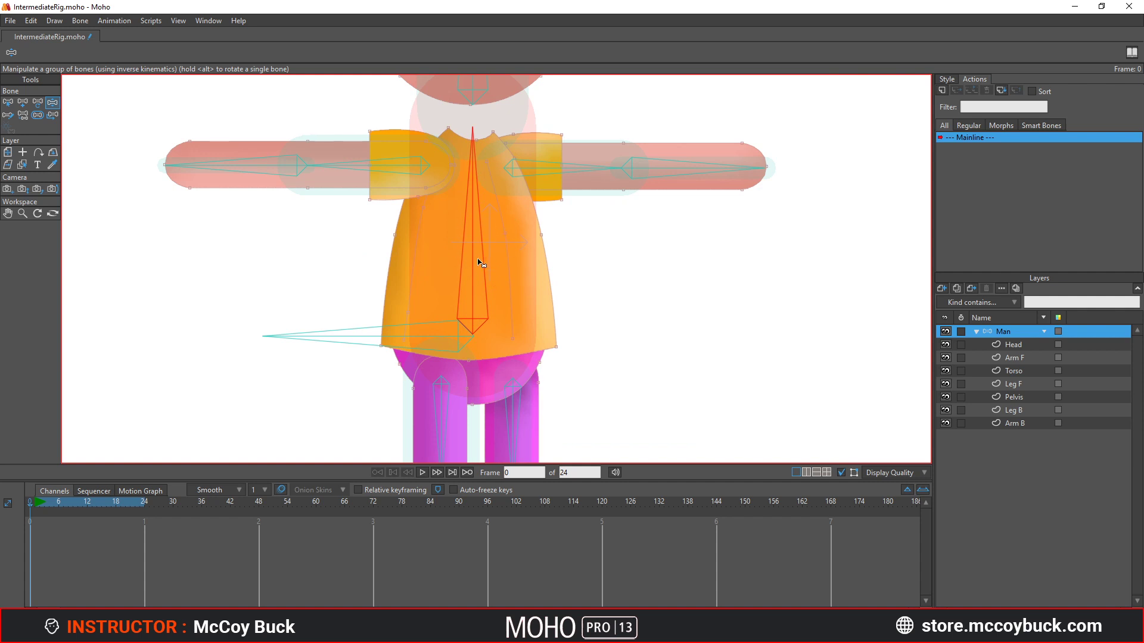
pyautogui.scroll(-2, 482, 264)
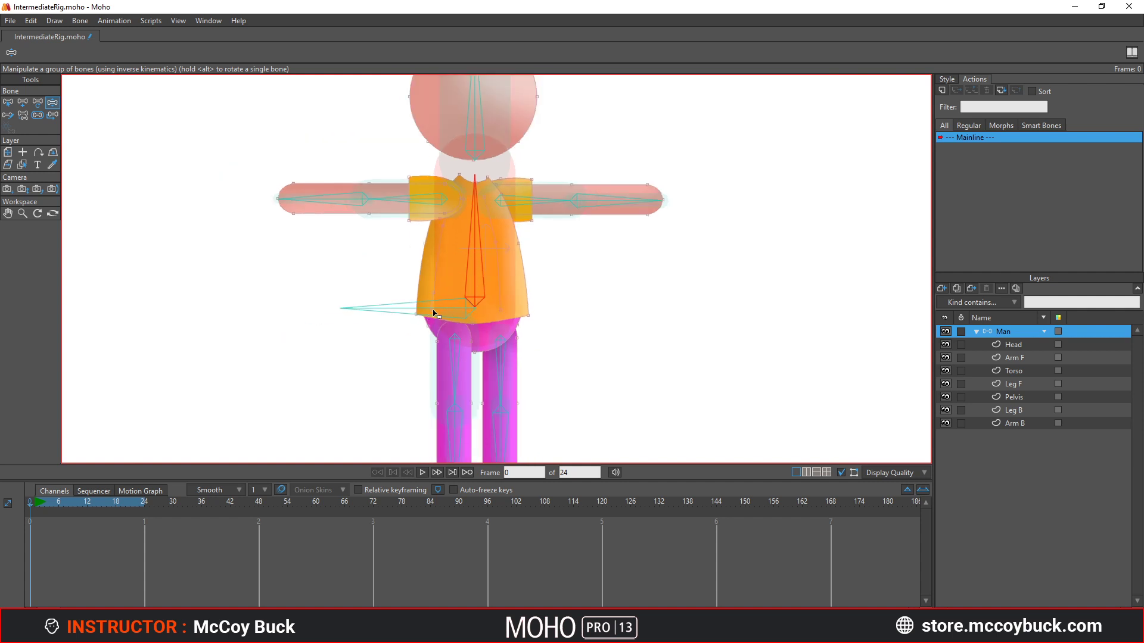
# Examine the leg bones' parenting to the torso bone and test the torso bone's movement again
pyautogui.press('p')
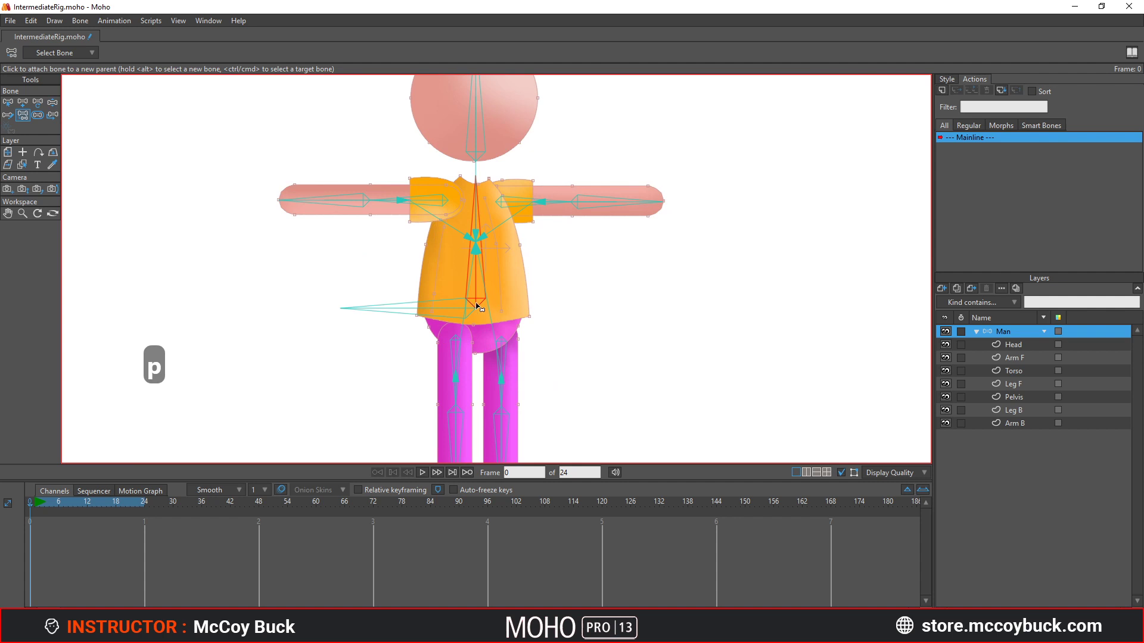
pyautogui.scroll(2, 472, 305)
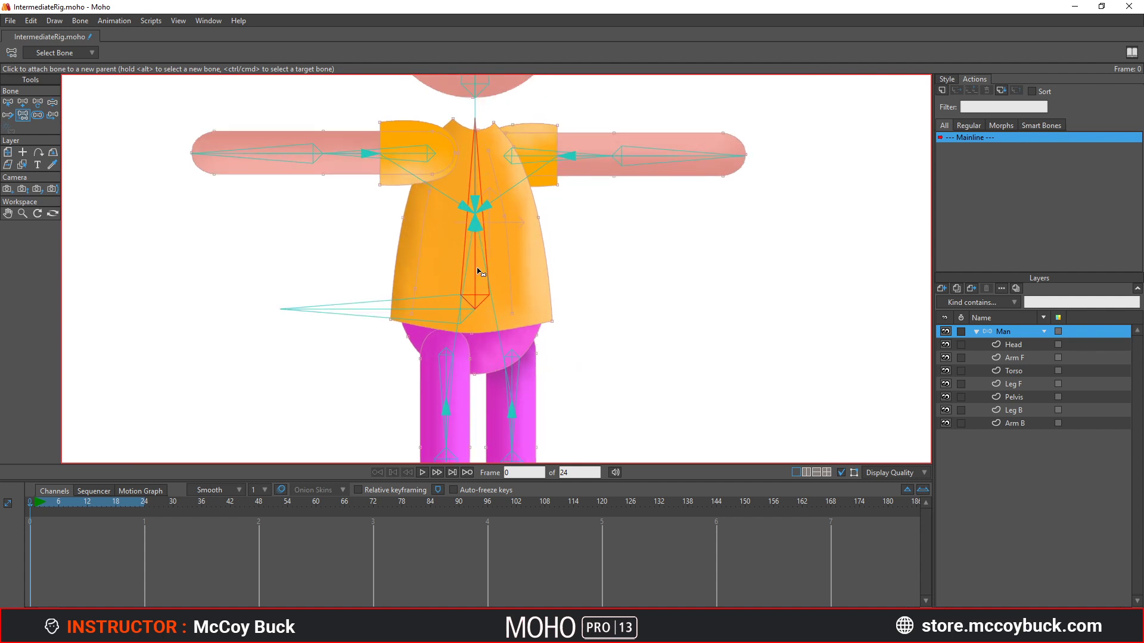
pyautogui.scroll(-1, 481, 274)
pyautogui.scroll(-1, 528, 279)
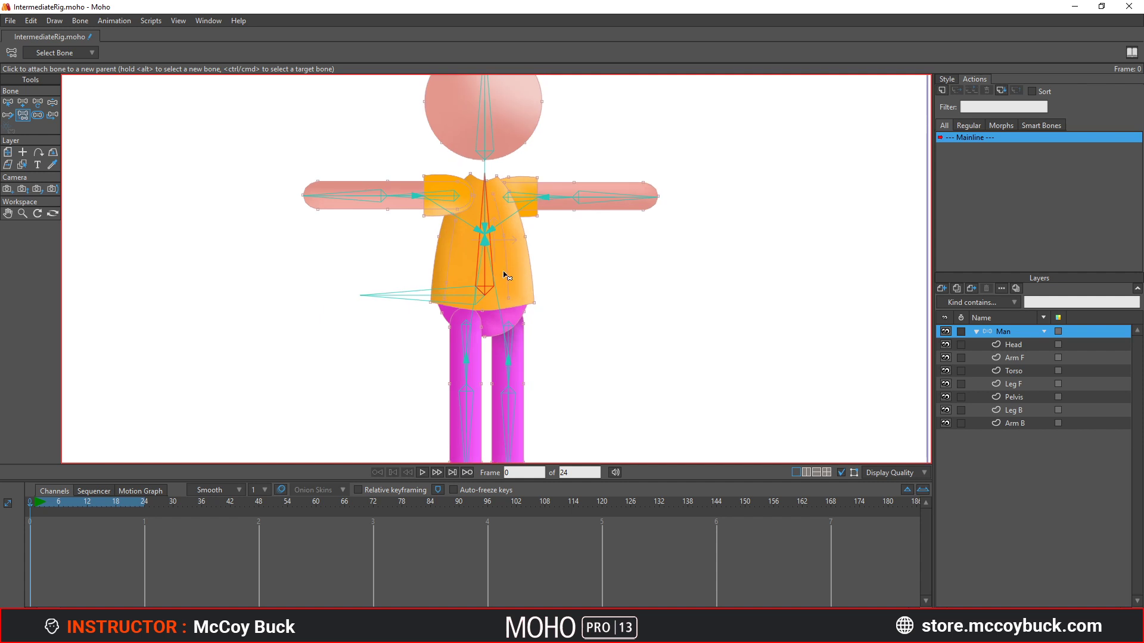
pyautogui.scroll(1, 506, 277)
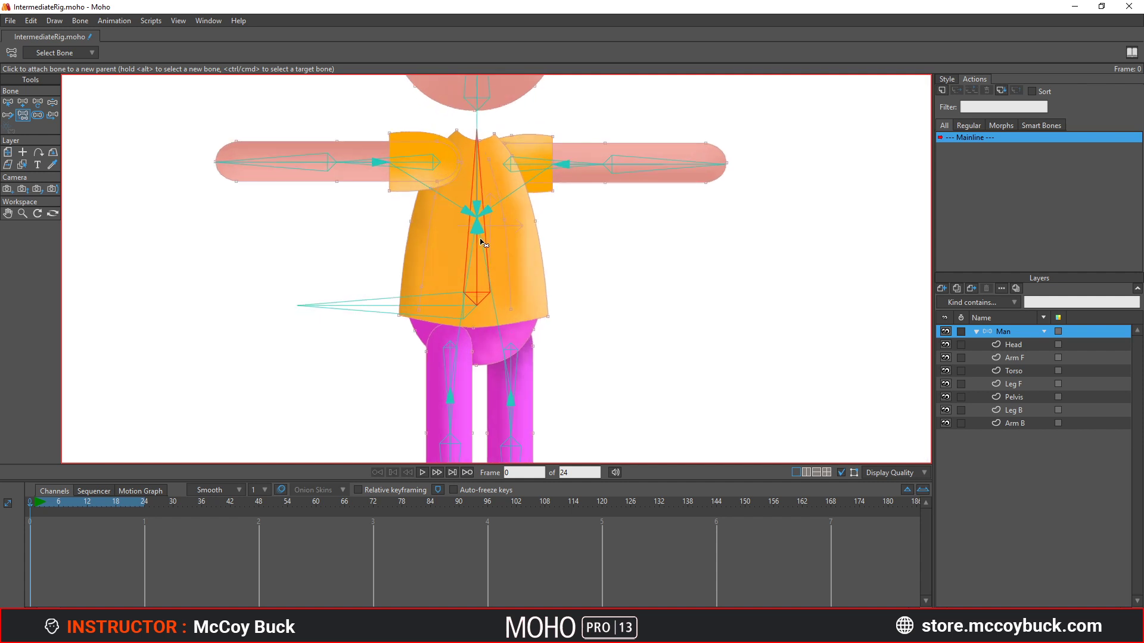
pyautogui.press('z')
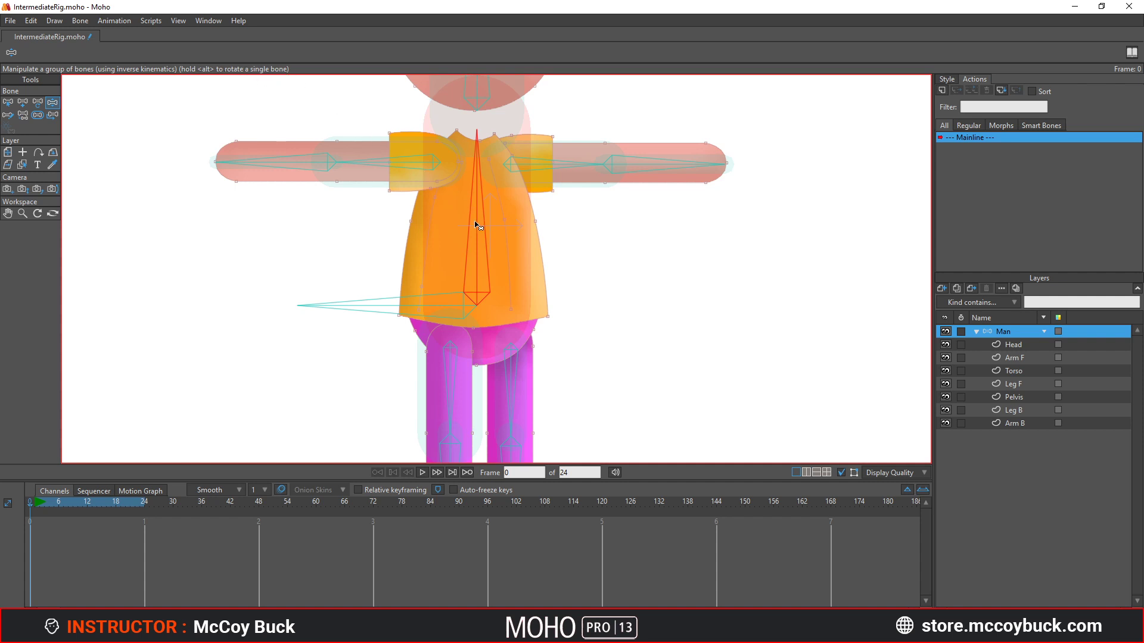
pyautogui.moveTo(477, 224); pyautogui.dragTo(575, 322)
# Swing the torso bone and the front leg's upper bone with Manipulate Bones to compare their influence on the body
pyautogui.press('b')
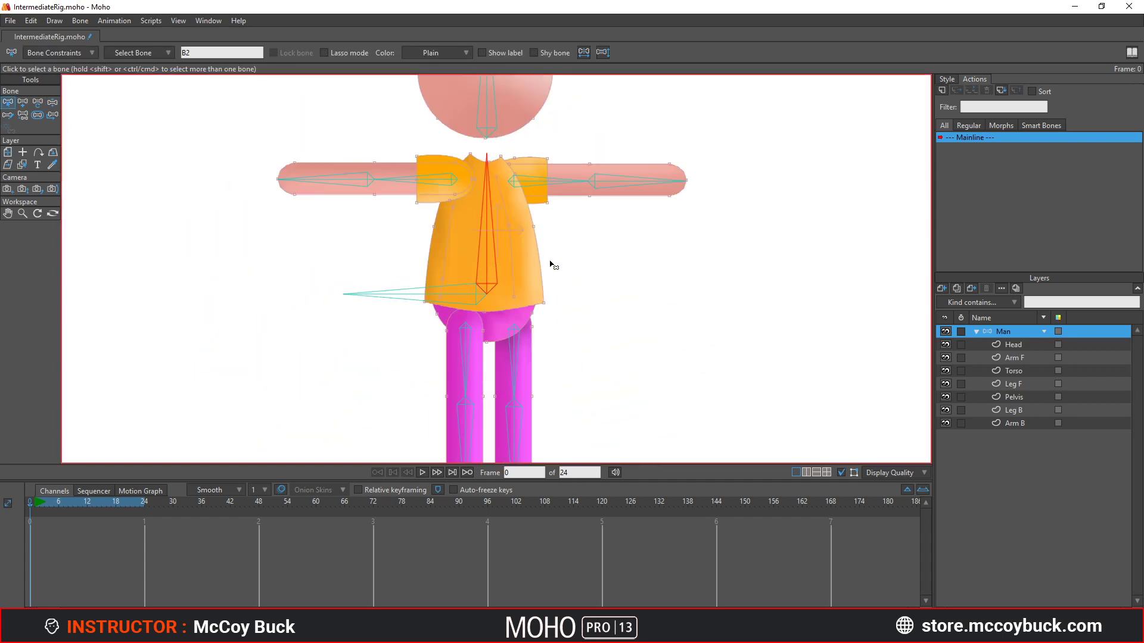
pyautogui.scroll(2, 551, 265)
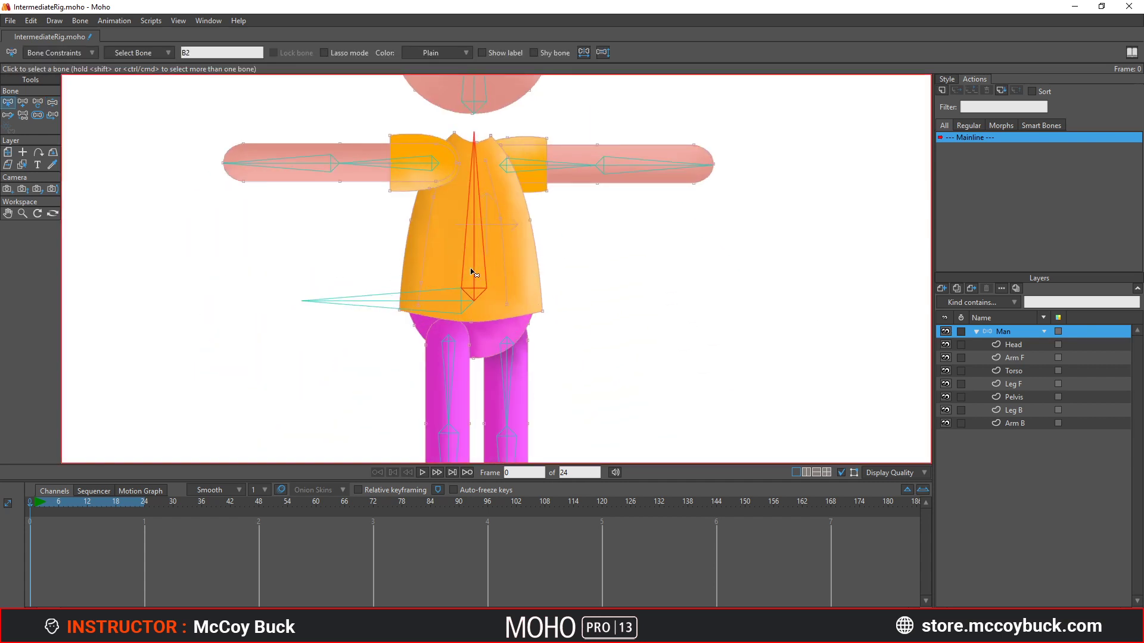
pyautogui.scroll(-1, 503, 309)
pyautogui.scroll(-1, 501, 251)
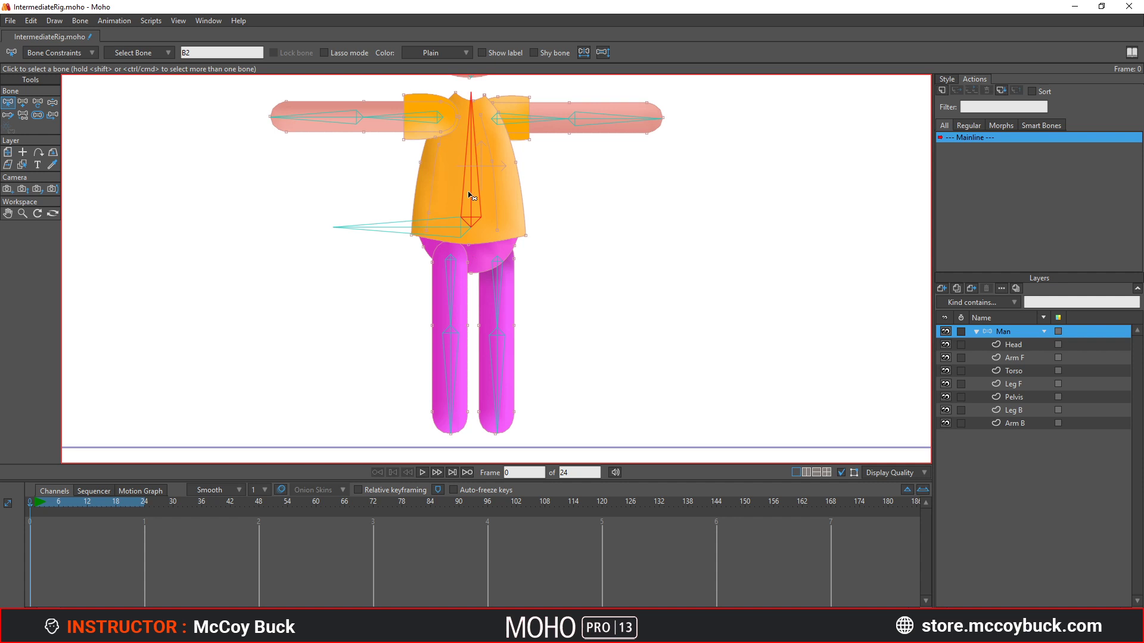
pyautogui.press('z')
pyautogui.moveTo(470, 194); pyautogui.dragTo(473, 298)
pyautogui.press('z')
pyautogui.click(473, 297)
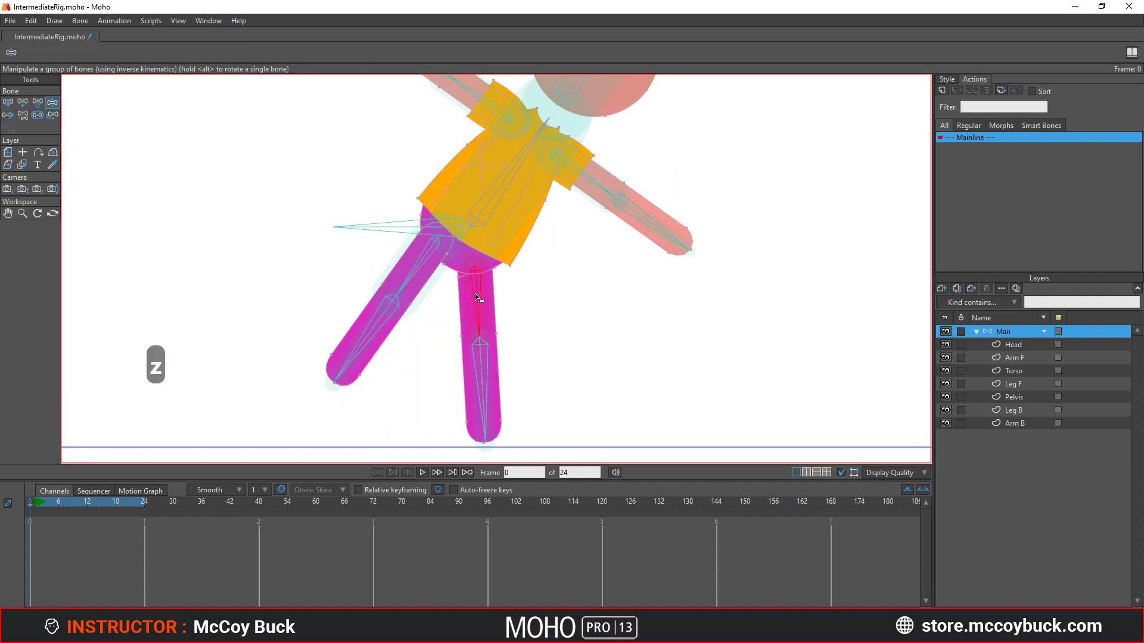
pyautogui.moveTo(471, 301); pyautogui.dragTo(477, 292)
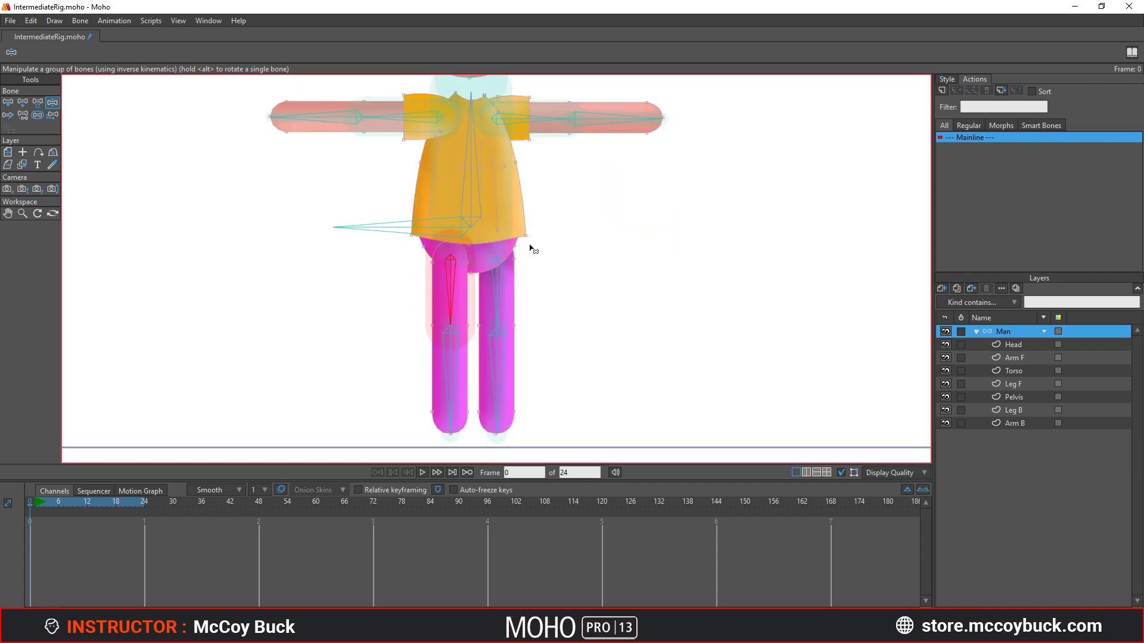
# Detach both upper leg bones from the torso bone and test the front leg by swinging its lower bone outward
pyautogui.press('p')
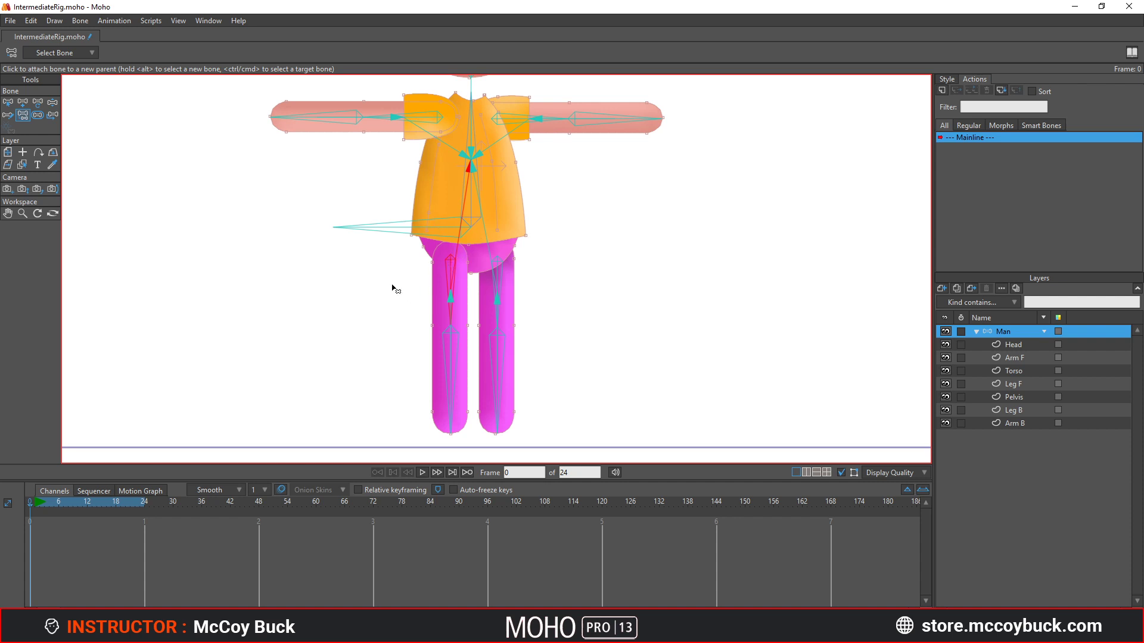
pyautogui.keyDown('alt'); pyautogui.click(497, 280); pyautogui.keyUp('alt')
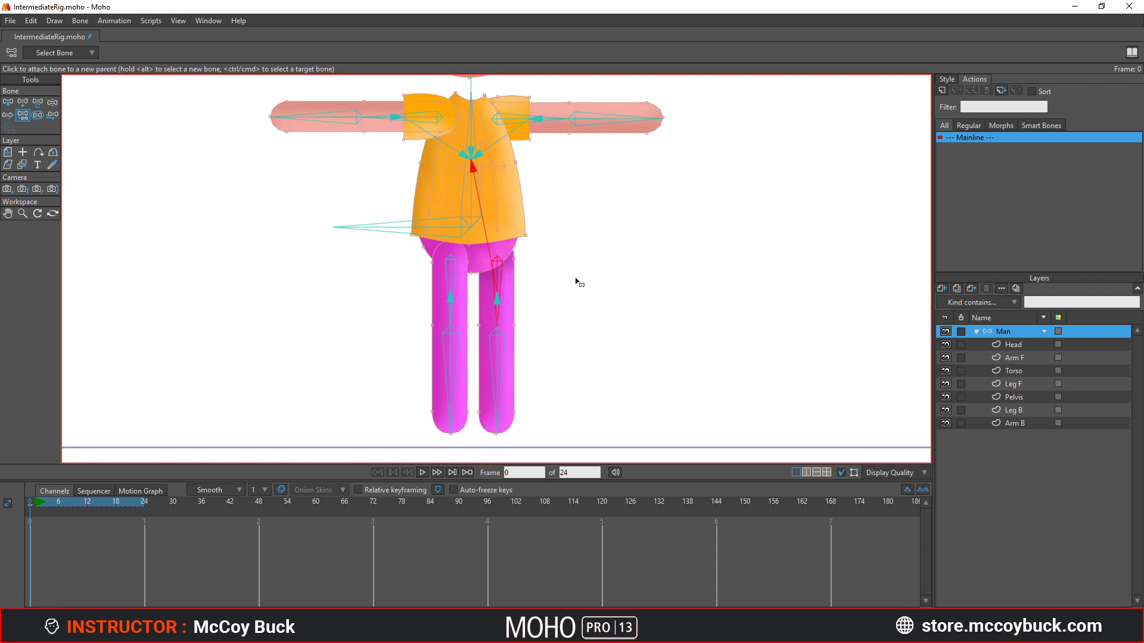
pyautogui.click(629, 273)
pyautogui.press('z')
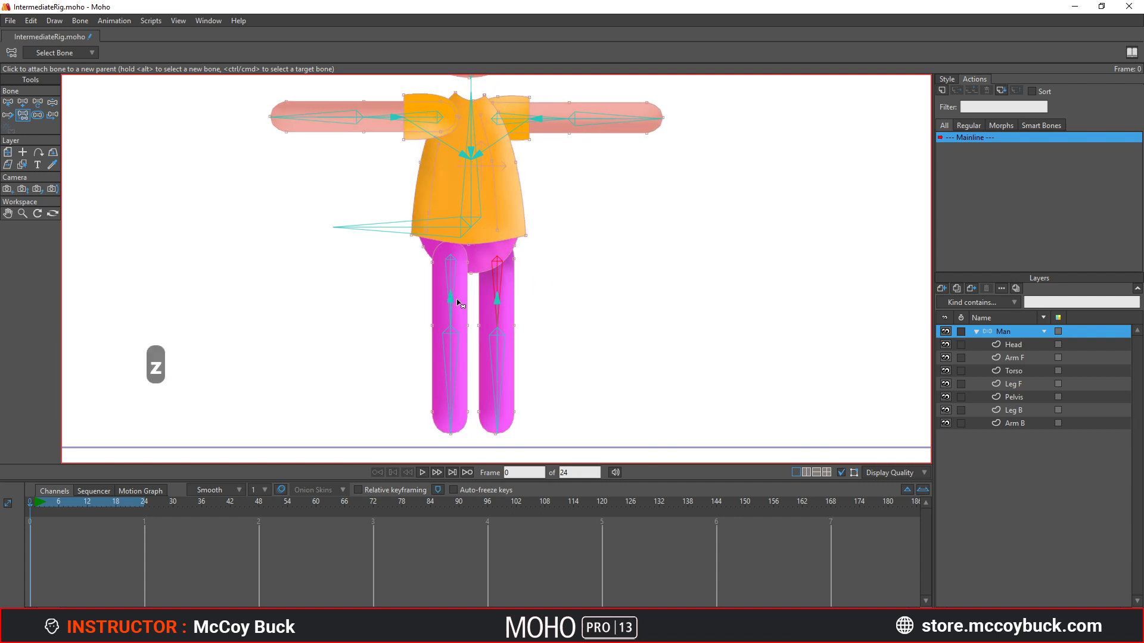
pyautogui.moveTo(457, 352); pyautogui.dragTo(223, 351)
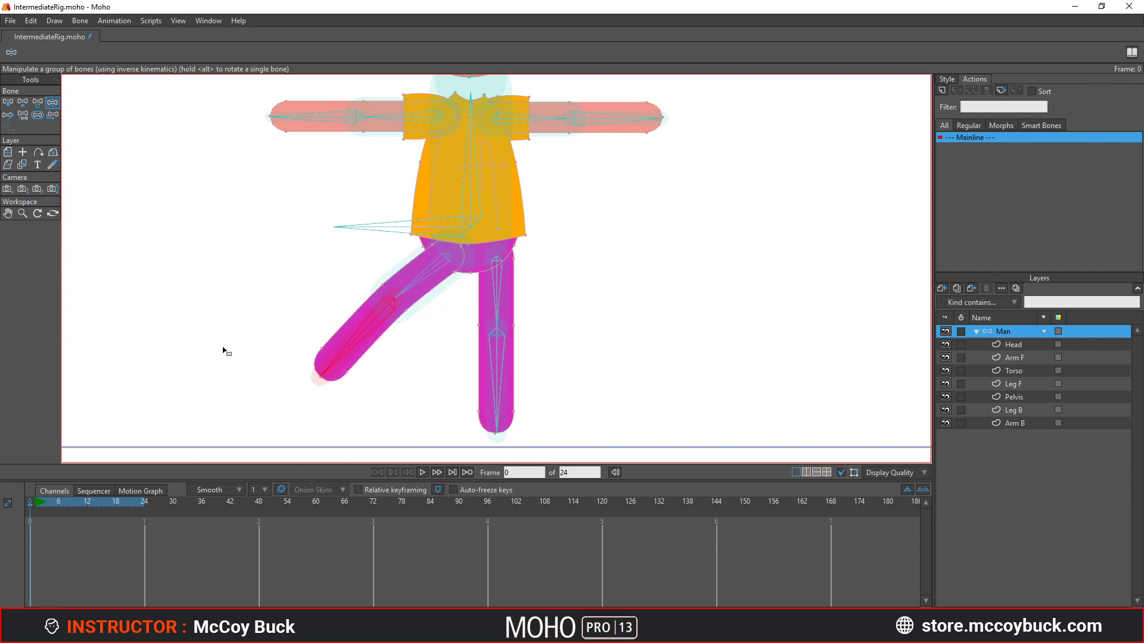
# Check the front leg's parenting and test its upper bone by pulling the leg away from the pelvis
pyautogui.press('p')
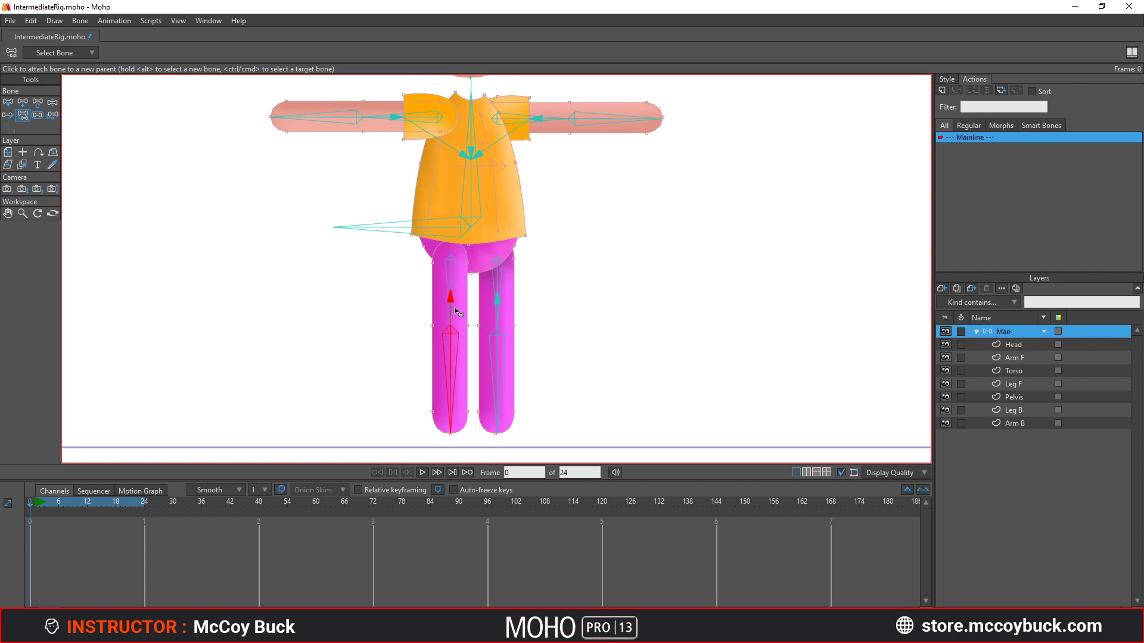
pyautogui.press('z')
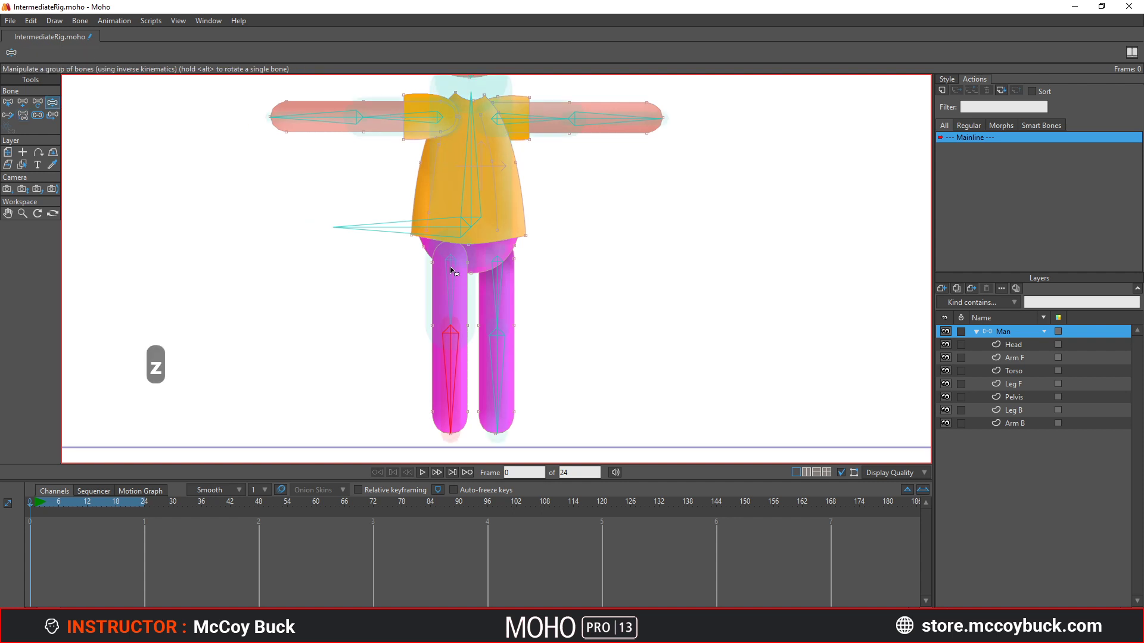
pyautogui.moveTo(451, 271); pyautogui.dragTo(448, 279)
pyautogui.moveTo(332, 253); pyautogui.dragTo(408, 259)
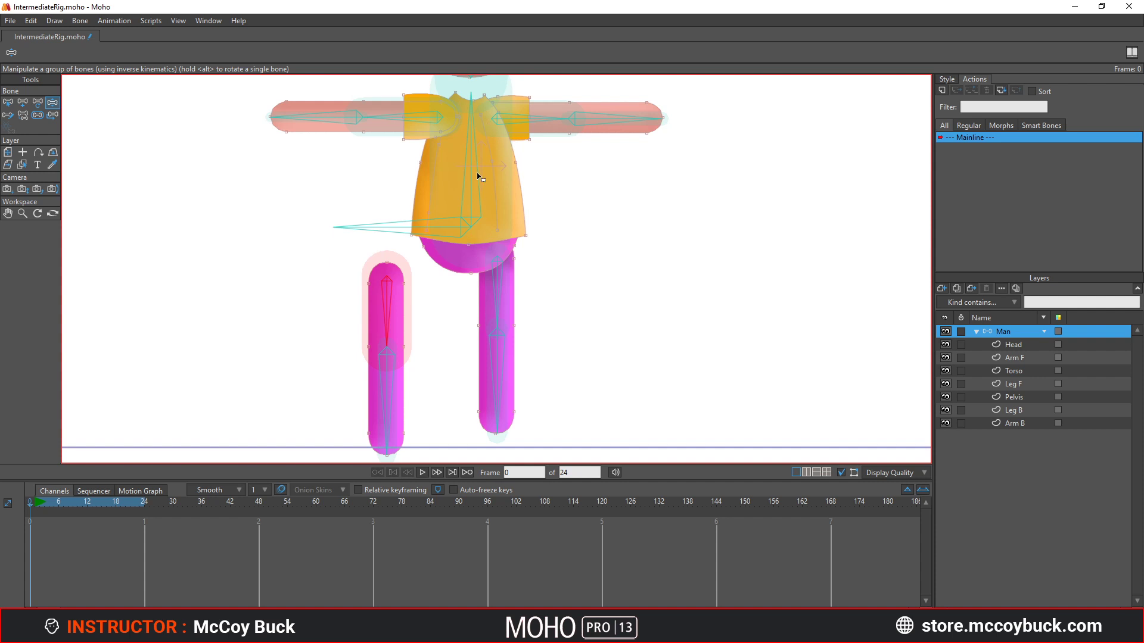
# Parent the front leg's upper bone to the back leg's upper bone and test the front leg by raising and bending it
pyautogui.press('p')
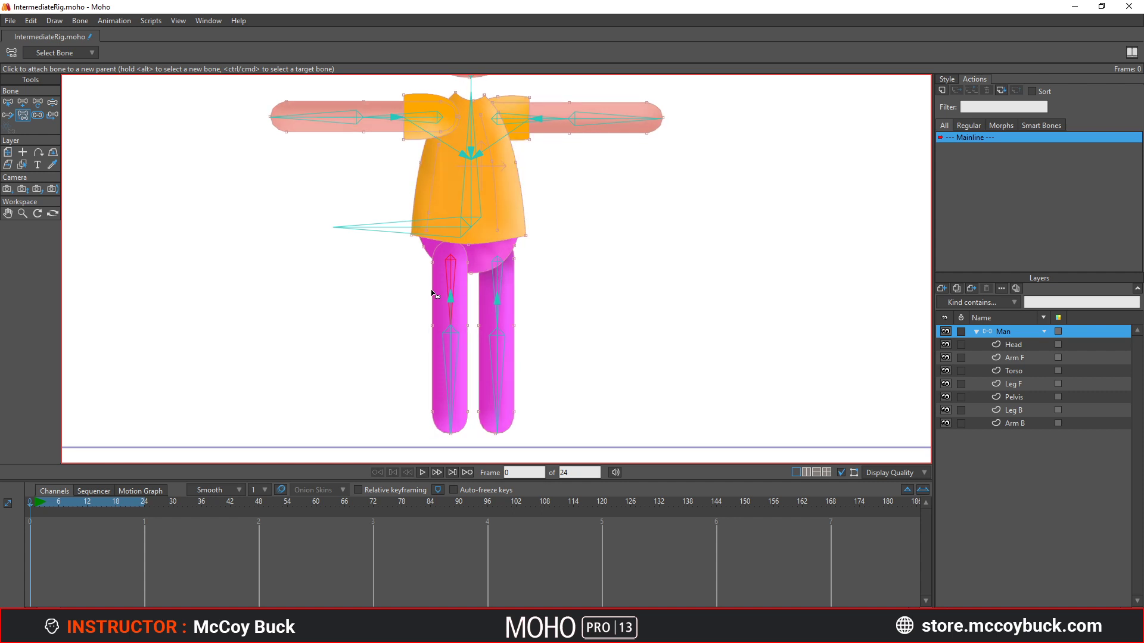
pyautogui.scroll(2, 499, 289)
pyautogui.click(501, 313)
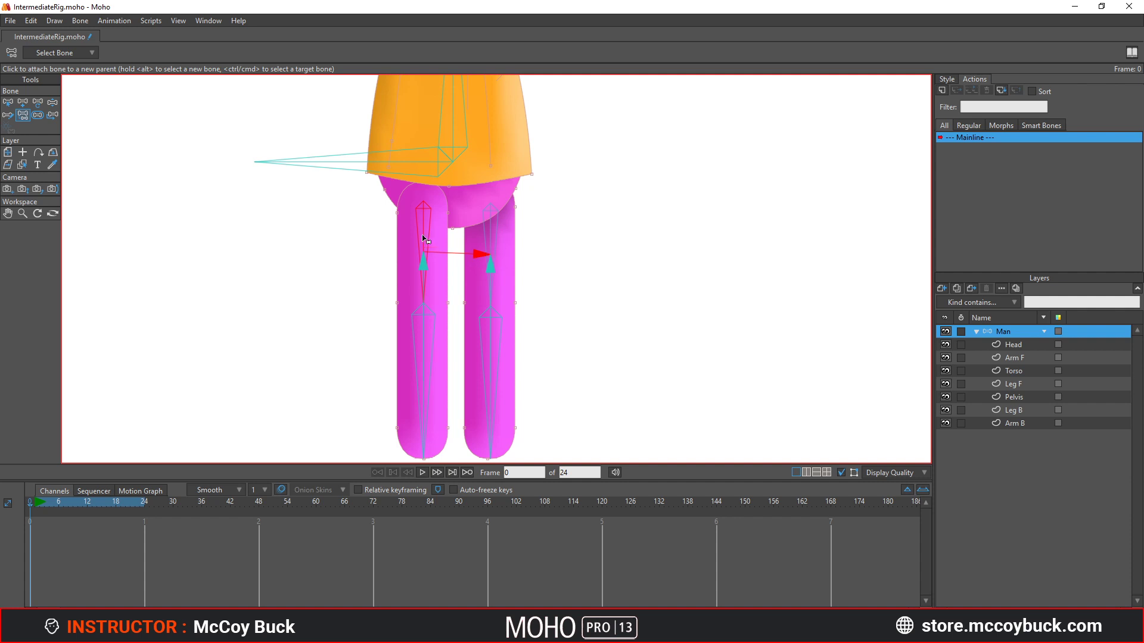
pyautogui.press('z')
pyautogui.moveTo(423, 280); pyautogui.dragTo(339, 212)
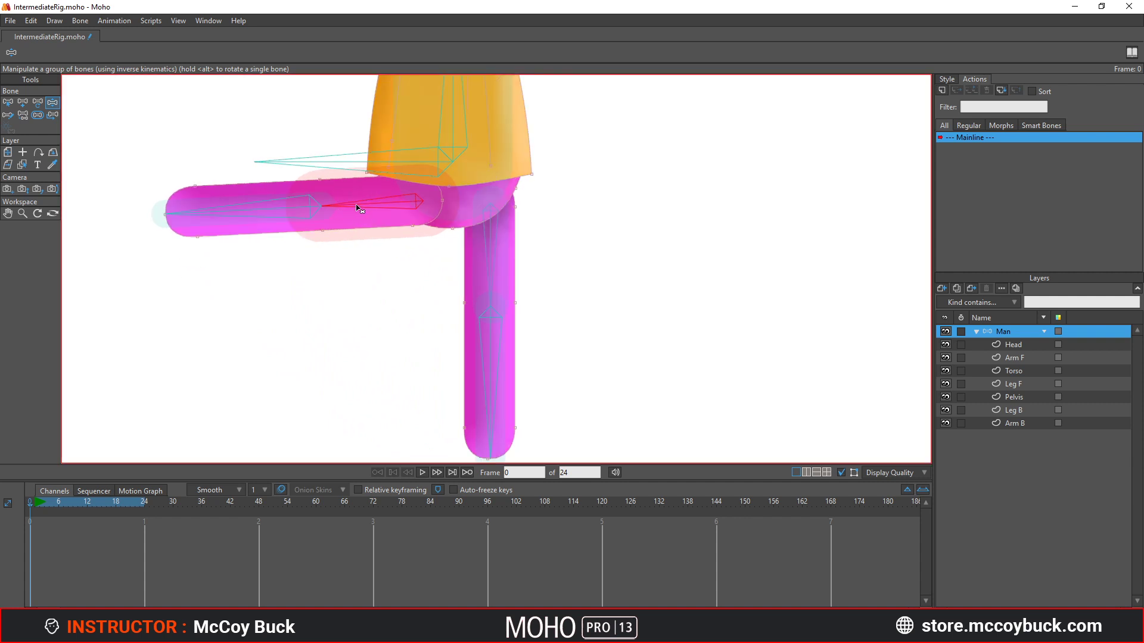
pyautogui.moveTo(338, 198); pyautogui.dragTo(281, 178)
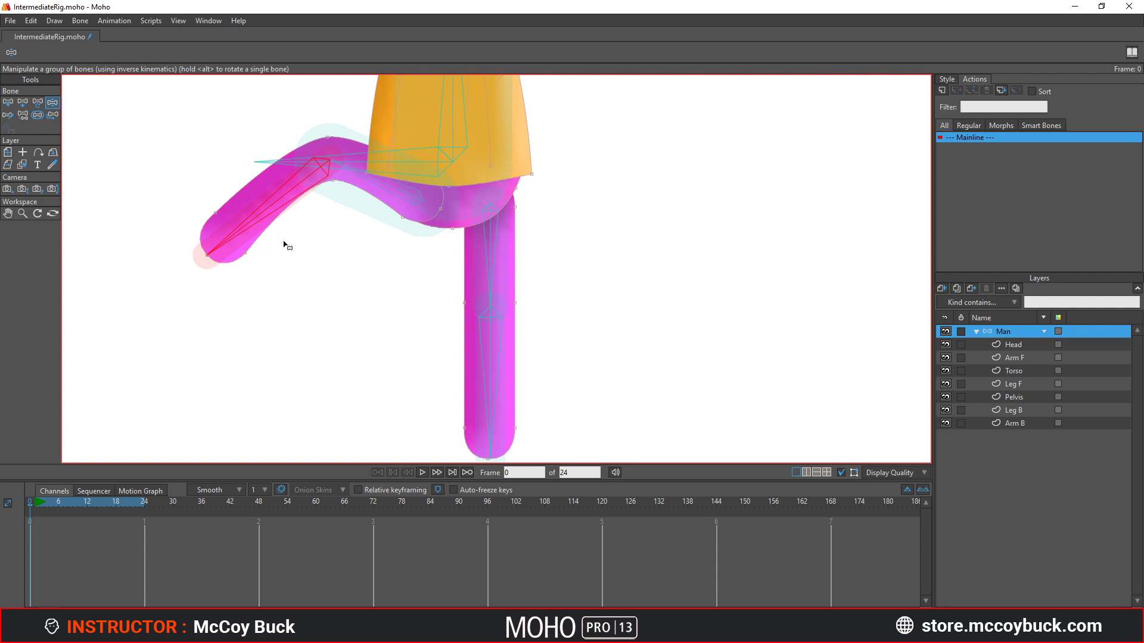
pyautogui.hotkey('ctrl', 'z')
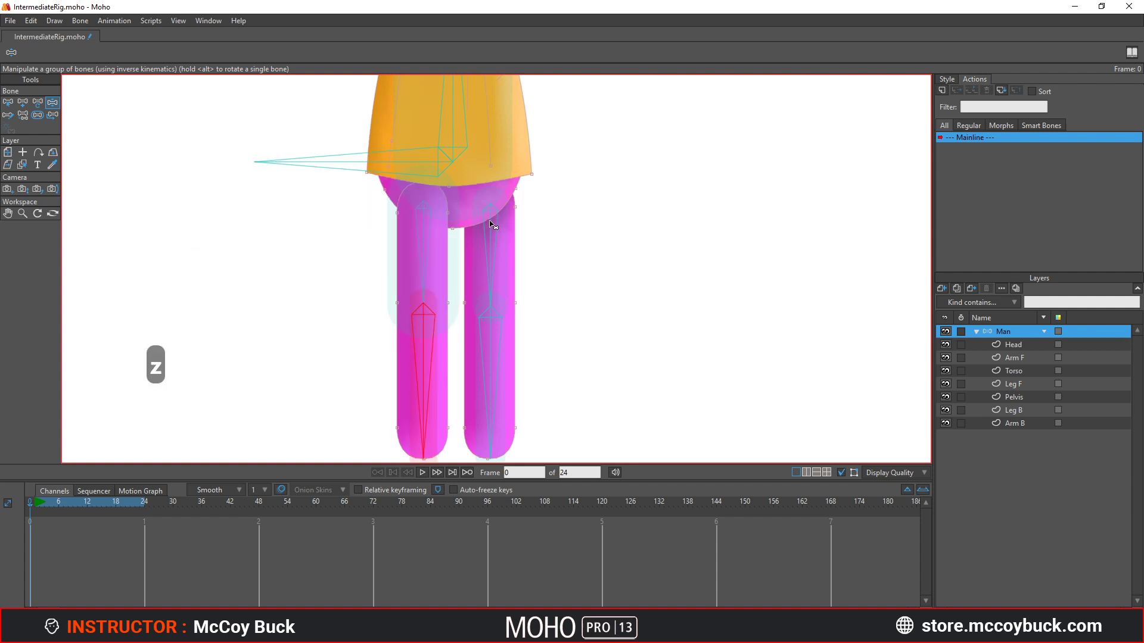
# Test the back leg's upper bone with Manipulate Bones and inspect the parenting between the two legs
pyautogui.moveTo(488, 230); pyautogui.dragTo(505, 251)
pyautogui.press('p')
pyautogui.scroll(1, 506, 250)
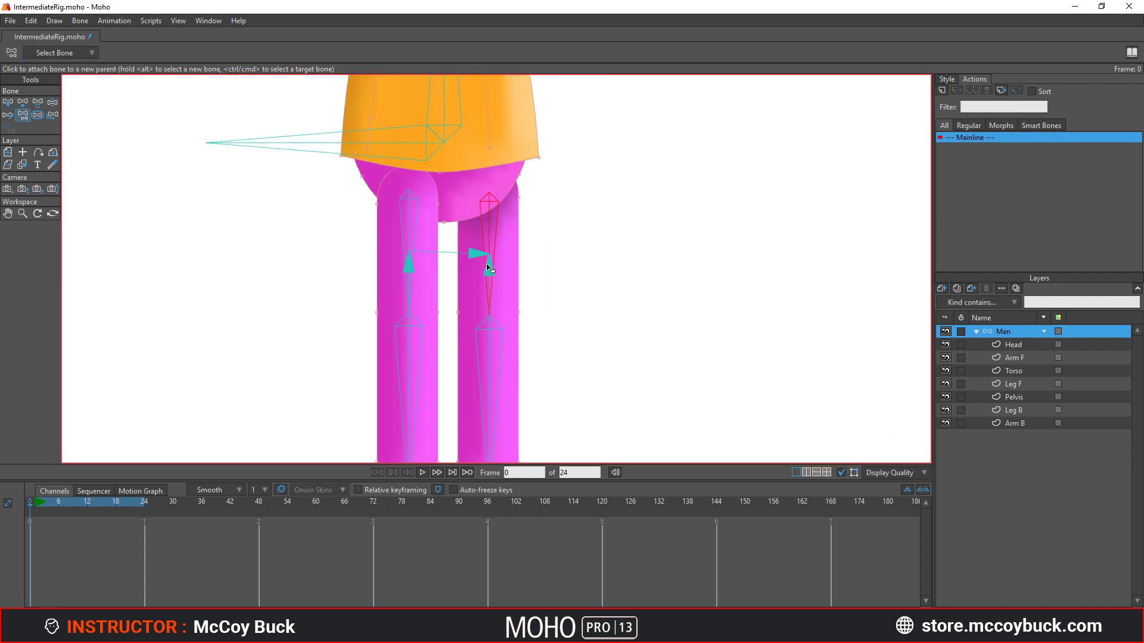
pyautogui.scroll(1, 485, 268)
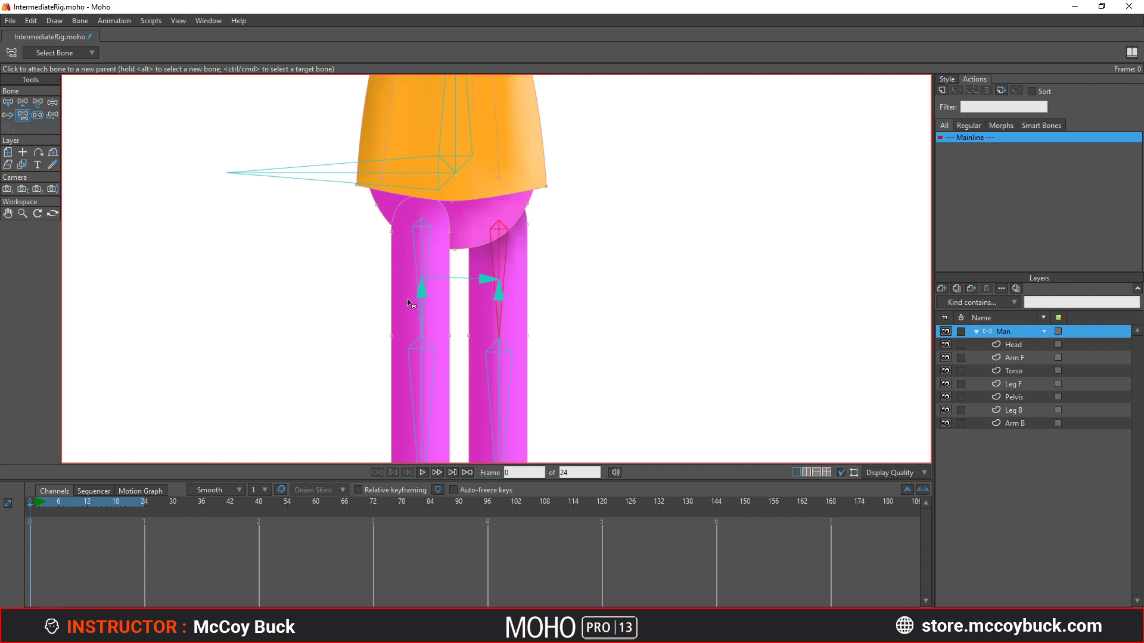
# Reparent the front and back upper leg bones to the horizontal pelvis bone
pyautogui.keyDown('alt'); pyautogui.click(422, 250); pyautogui.keyUp('alt')
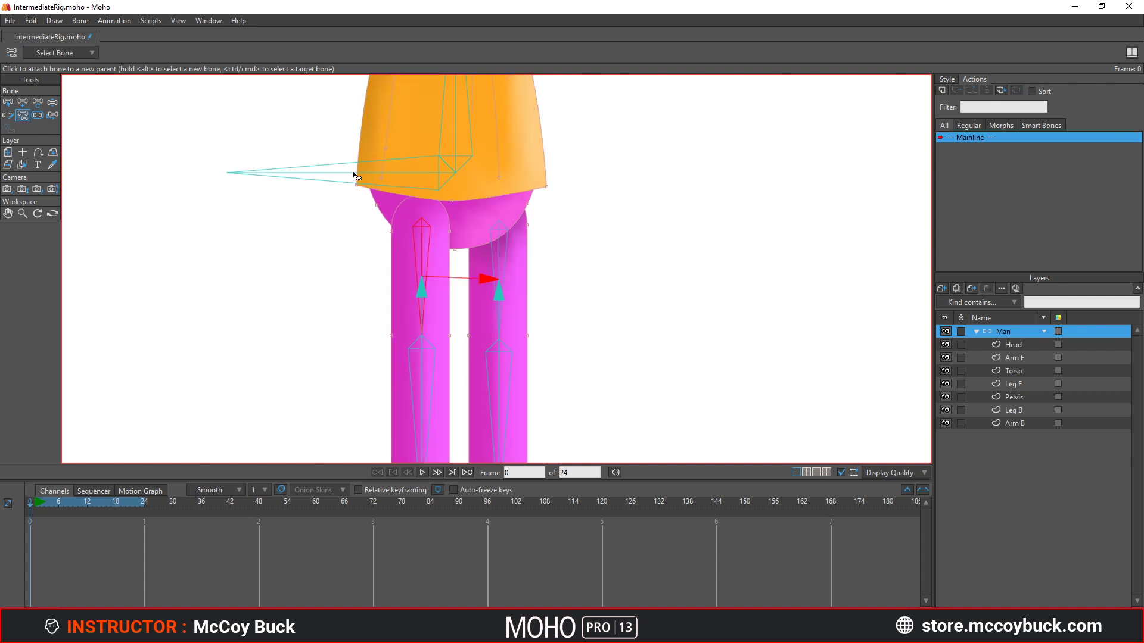
pyautogui.click(357, 178)
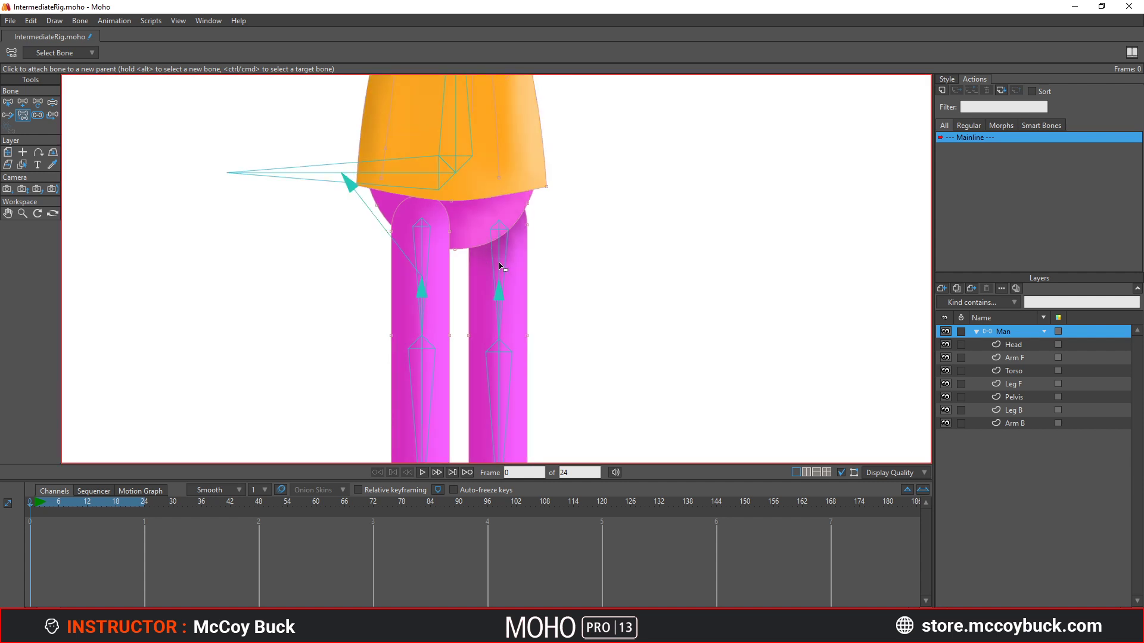
pyautogui.keyDown('alt'); pyautogui.click(502, 267); pyautogui.keyUp('alt')
pyautogui.click(396, 179)
pyautogui.scroll(-3, 524, 327)
pyautogui.scroll(2, 524, 327)
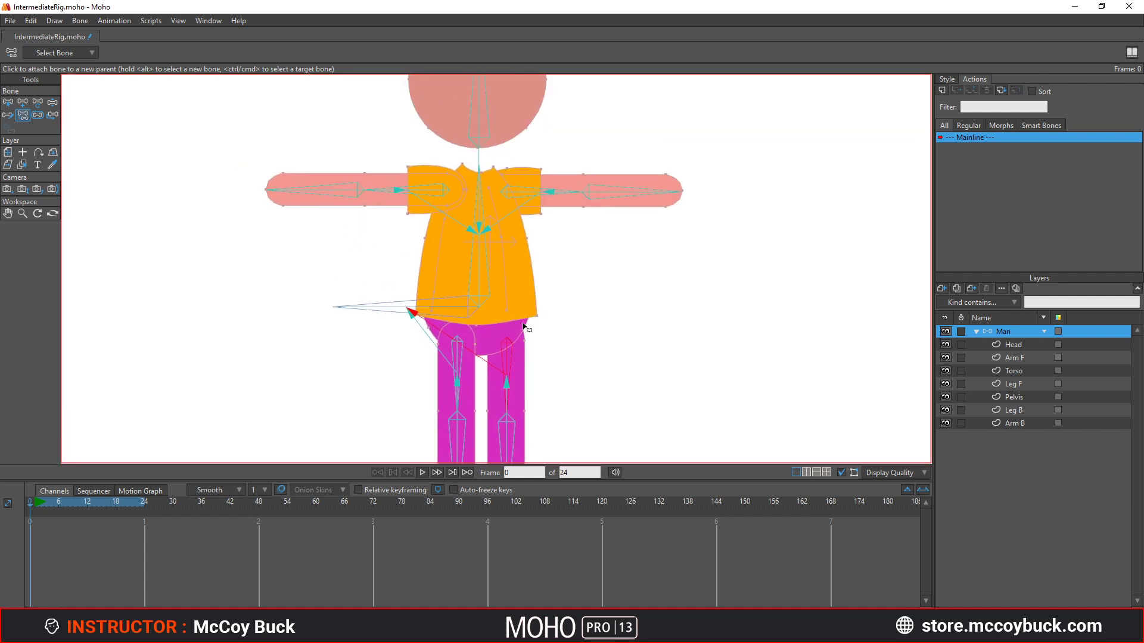
# Detach the head bone and both upper arm bones from the torso bone
pyautogui.scroll(1, 525, 327)
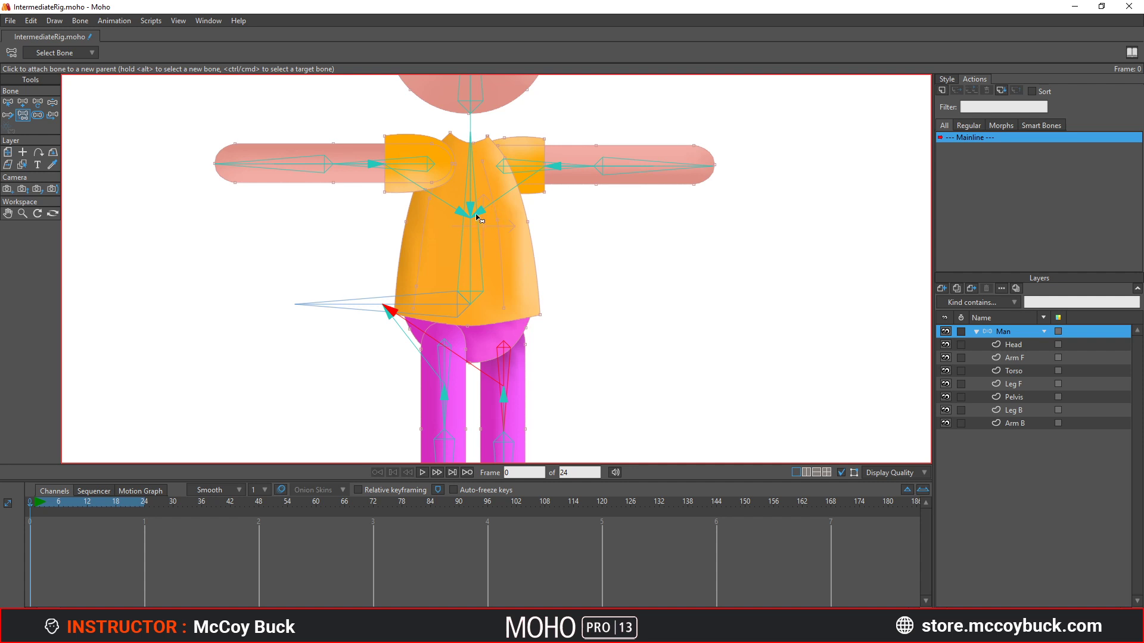
pyautogui.scroll(3, 477, 216)
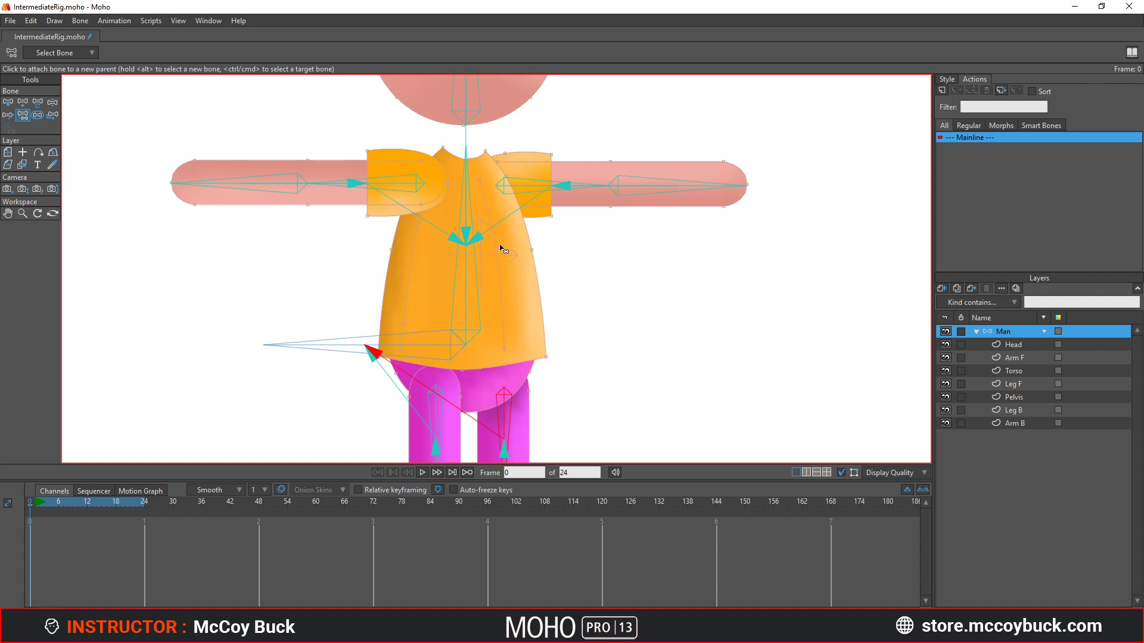
pyautogui.scroll(-3, 504, 253)
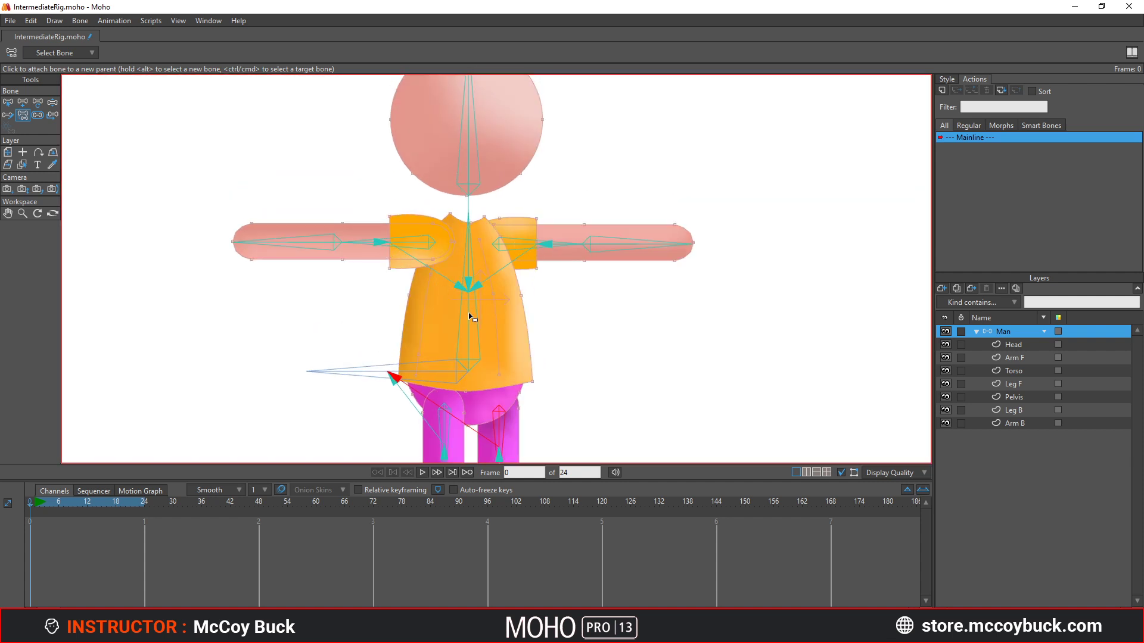
pyautogui.scroll(1, 487, 300)
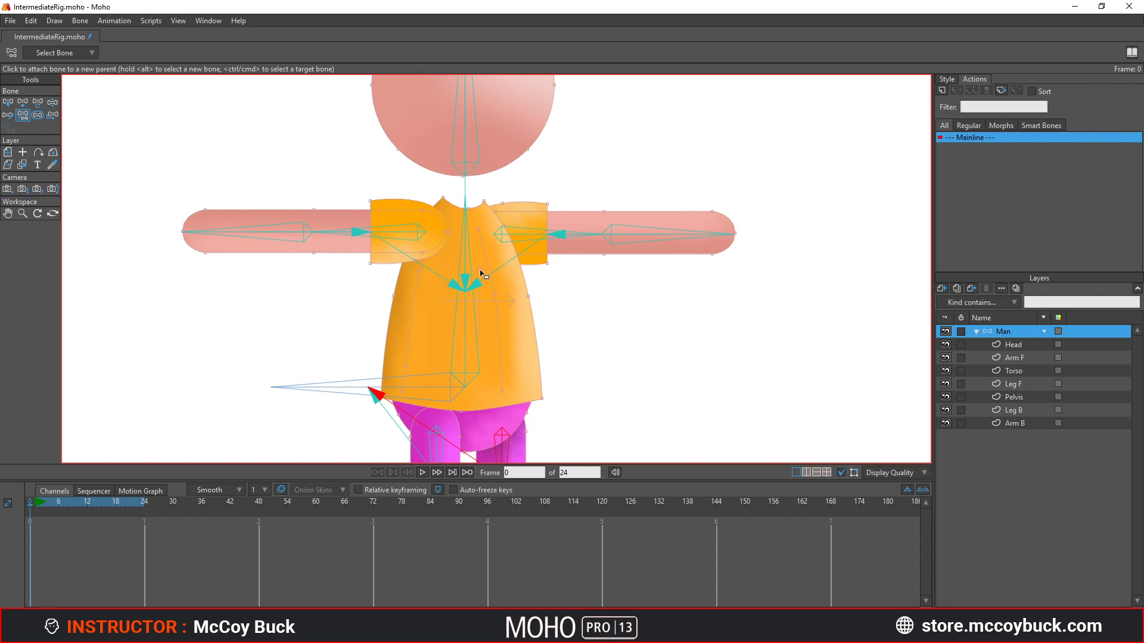
pyautogui.click(398, 235)
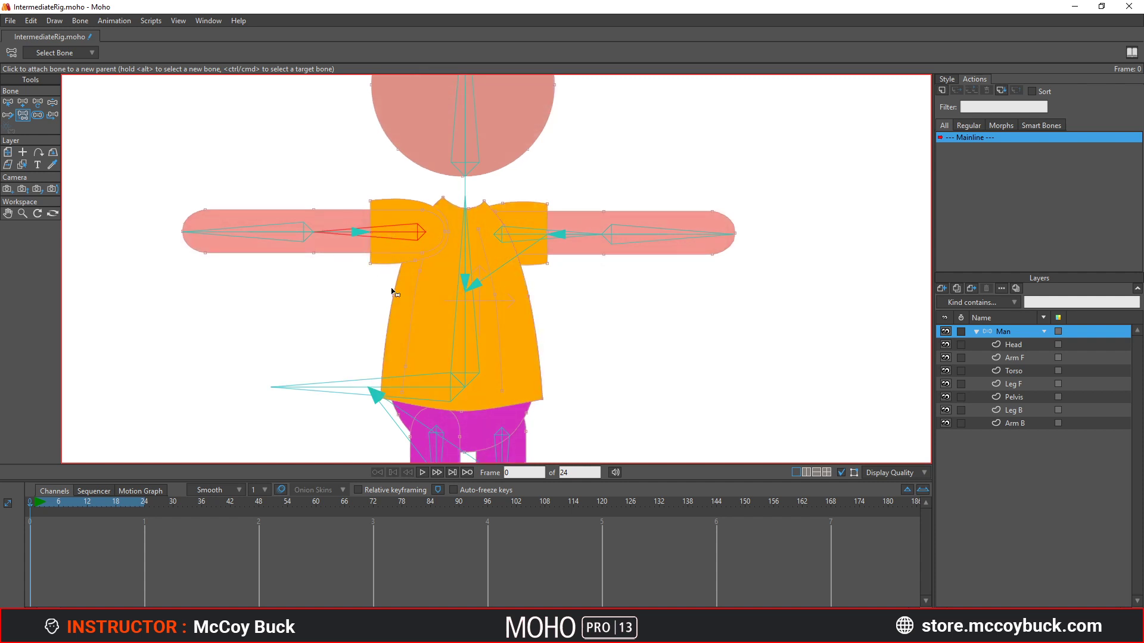
pyautogui.keyDown('alt'); pyautogui.click(512, 237); pyautogui.keyUp('alt')
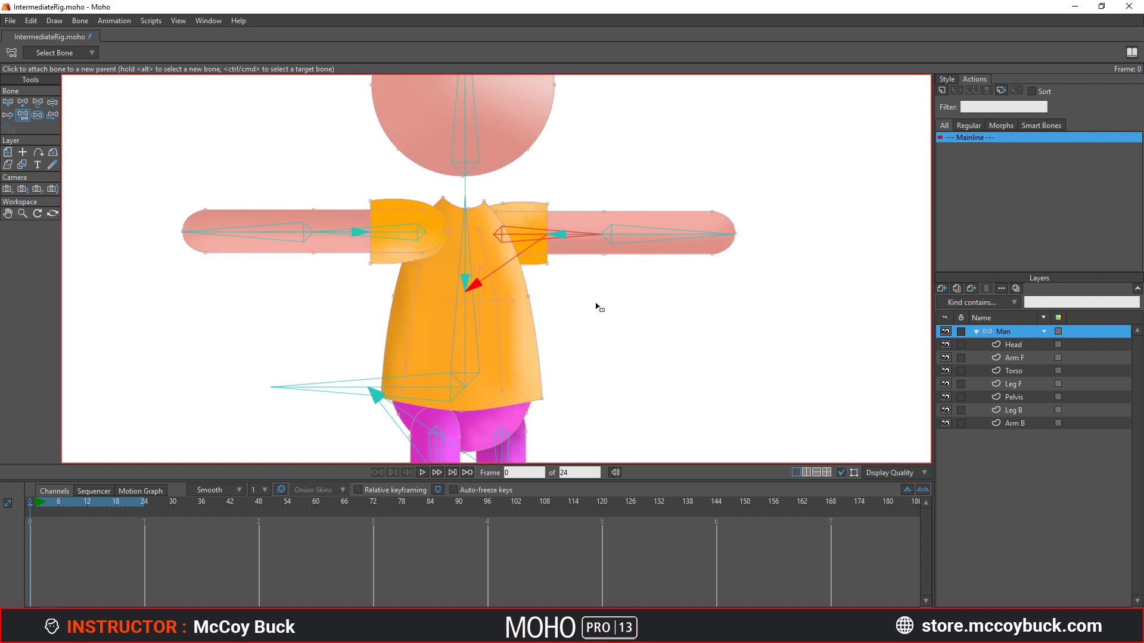
pyautogui.click(597, 308)
pyautogui.click(467, 143)
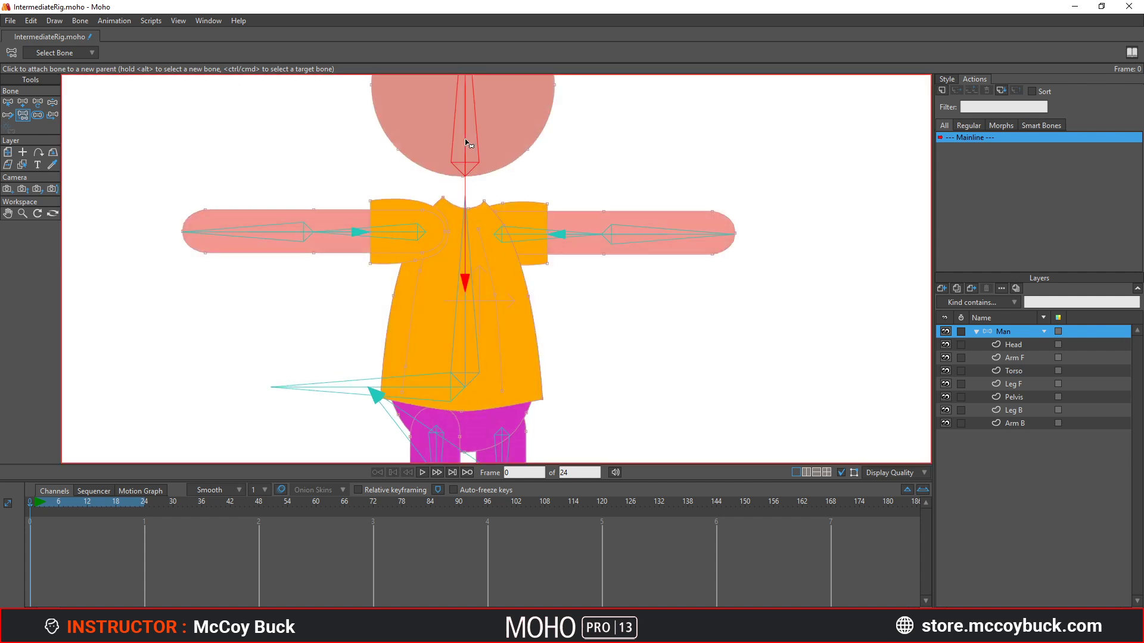
pyautogui.click(593, 149)
# Raise the torso bone off the pelvis bone to Y -0.2051 and test it with Manipulate Bones
pyautogui.press('t')
pyautogui.click(455, 314)
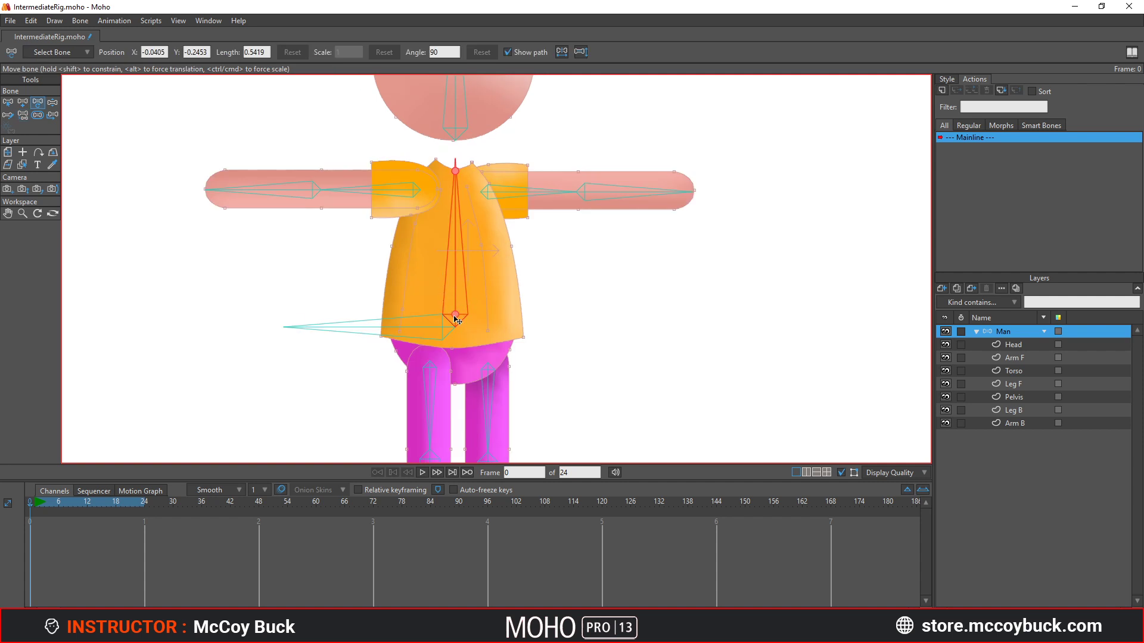
pyautogui.press('z')
pyautogui.moveTo(444, 238); pyautogui.dragTo(421, 301)
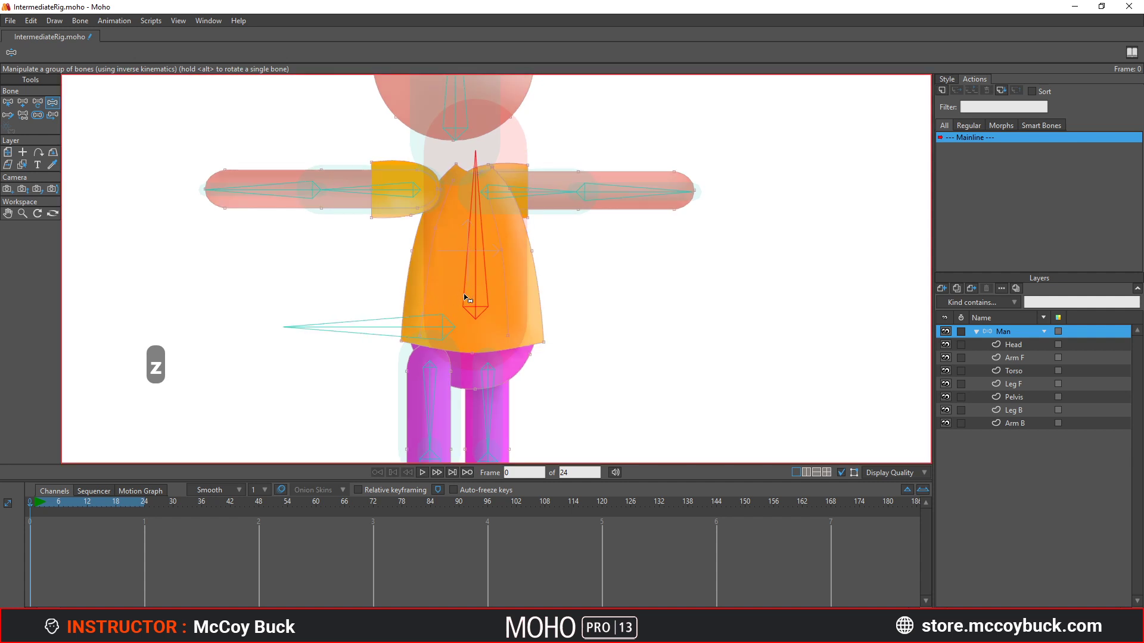
pyautogui.press('p')
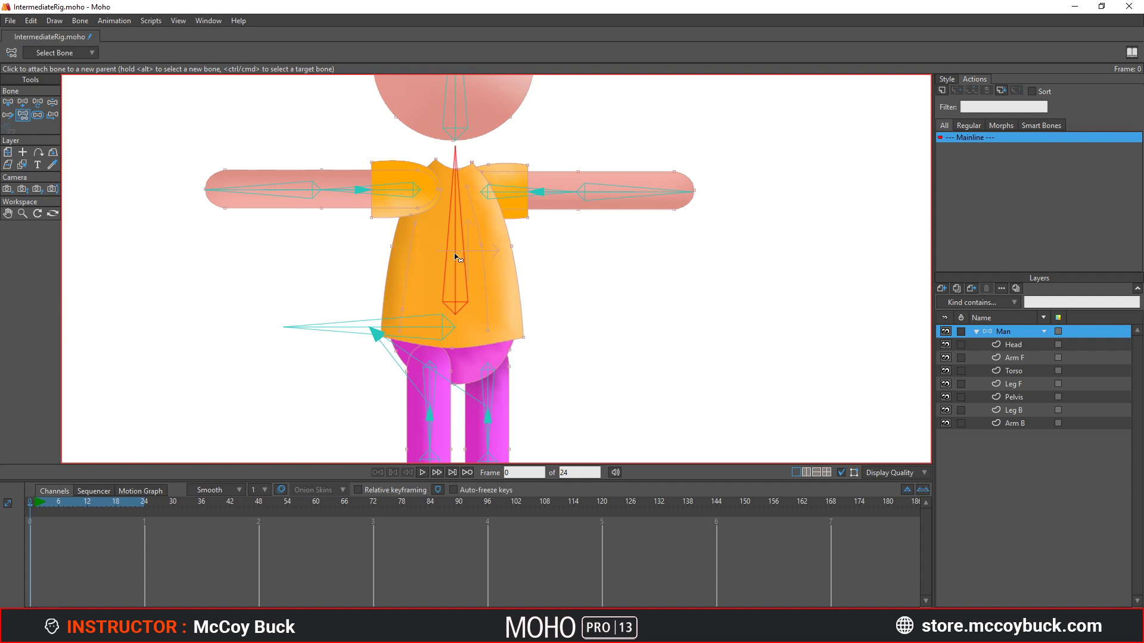
pyautogui.press('z')
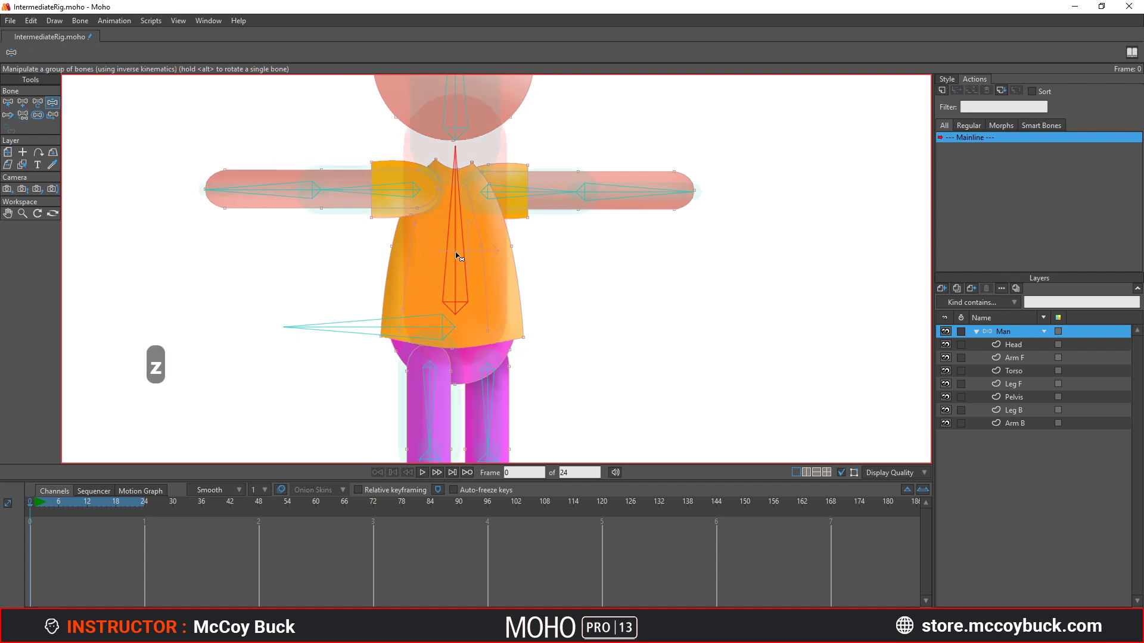
pyautogui.moveTo(457, 256)
pyautogui.mouseDown()
pyautogui.moveTo(494, 274)
pyautogui.moveTo(416, 250)
pyautogui.moveTo(466, 247)
pyautogui.moveTo(384, 256)
pyautogui.moveTo(486, 264)
pyautogui.moveTo(401, 256)
pyautogui.moveTo(483, 263)
pyautogui.moveTo(441, 265)
pyautogui.moveTo(464, 271)
pyautogui.mouseUp()
# Lower the torso bone to Y -0.2453 and test it with Manipulate Bones by tilting the torso sideways
pyautogui.press('t')
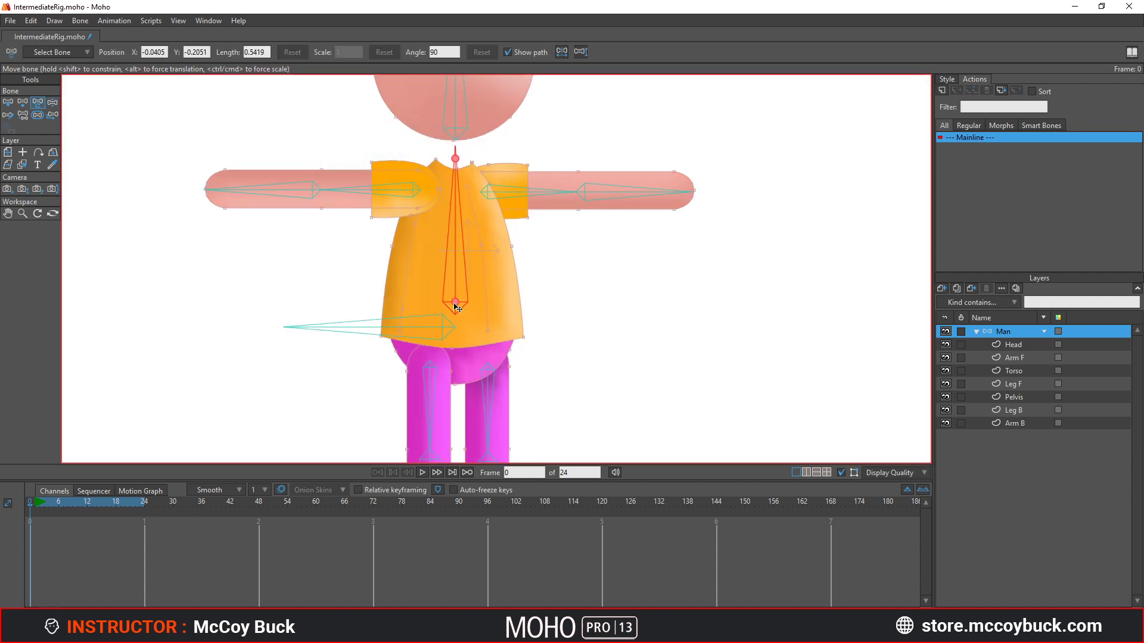
pyautogui.moveTo(457, 307); pyautogui.dragTo(461, 334)
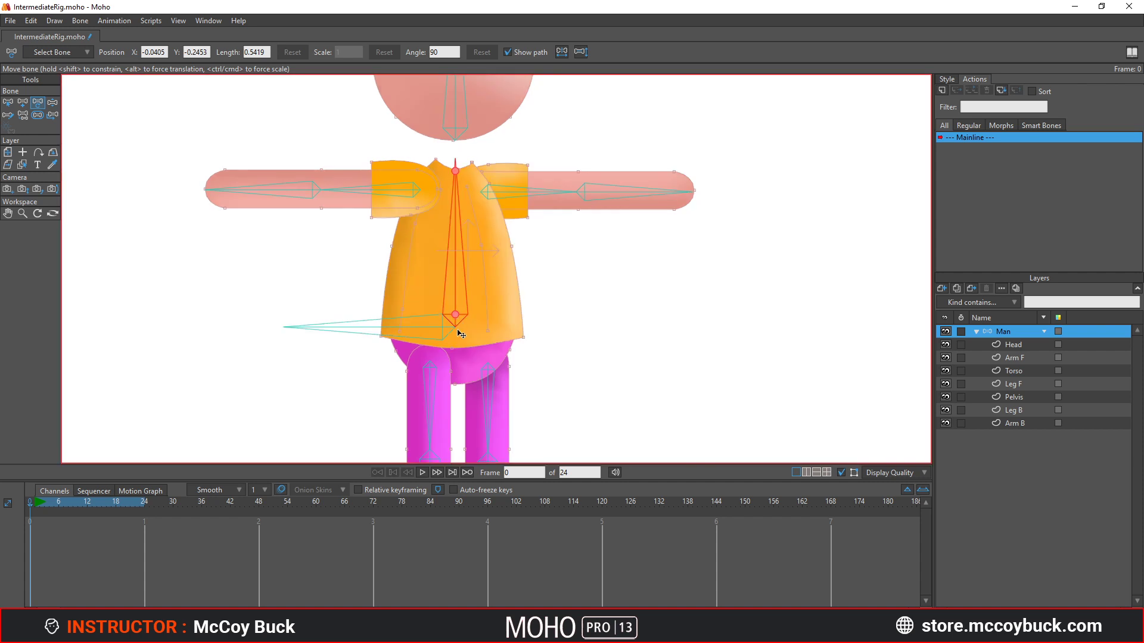
pyautogui.press('z')
pyautogui.moveTo(459, 266); pyautogui.dragTo(480, 284)
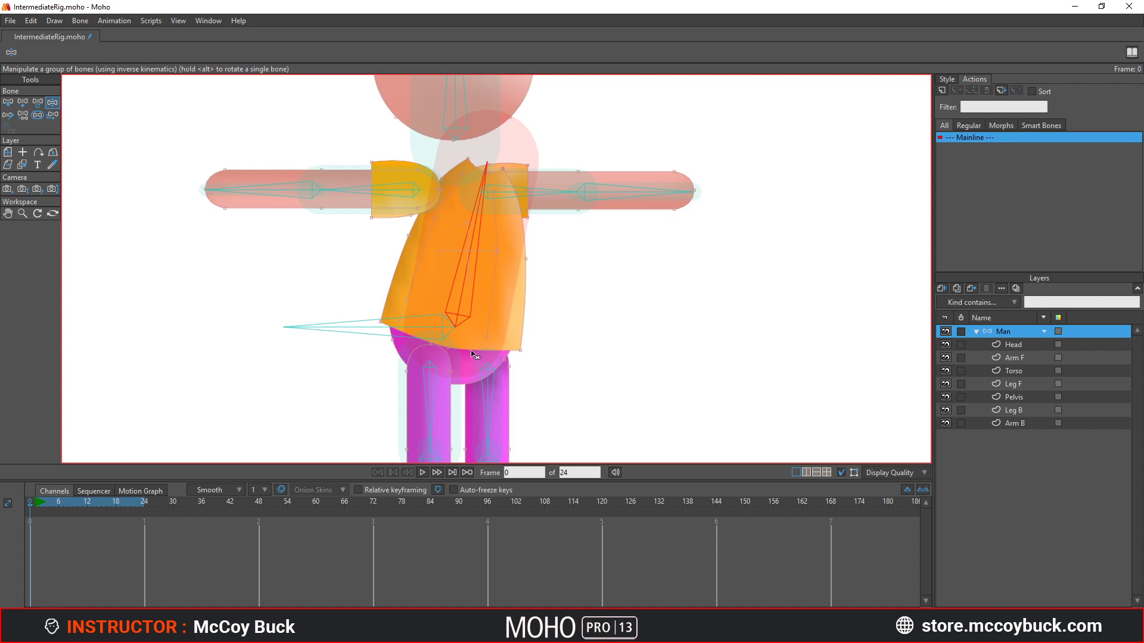
pyautogui.press('z')
# Parent both upper arm bones and the head bone to the torso bone
pyautogui.press('p')
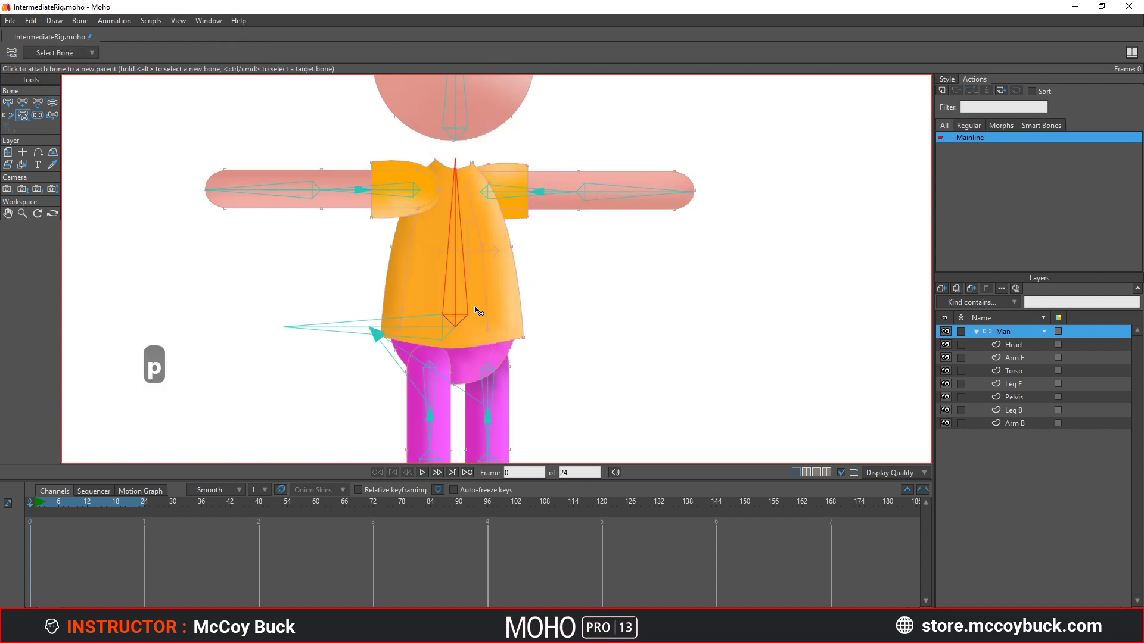
pyautogui.scroll(1, 456, 268)
pyautogui.scroll(1, 442, 301)
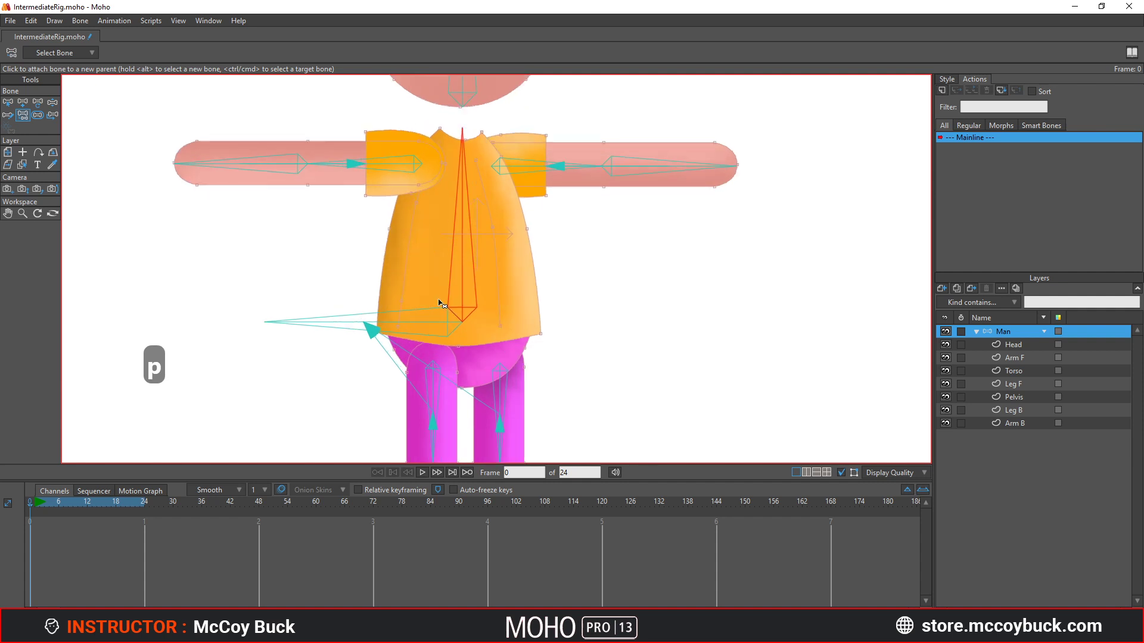
pyautogui.click(409, 168)
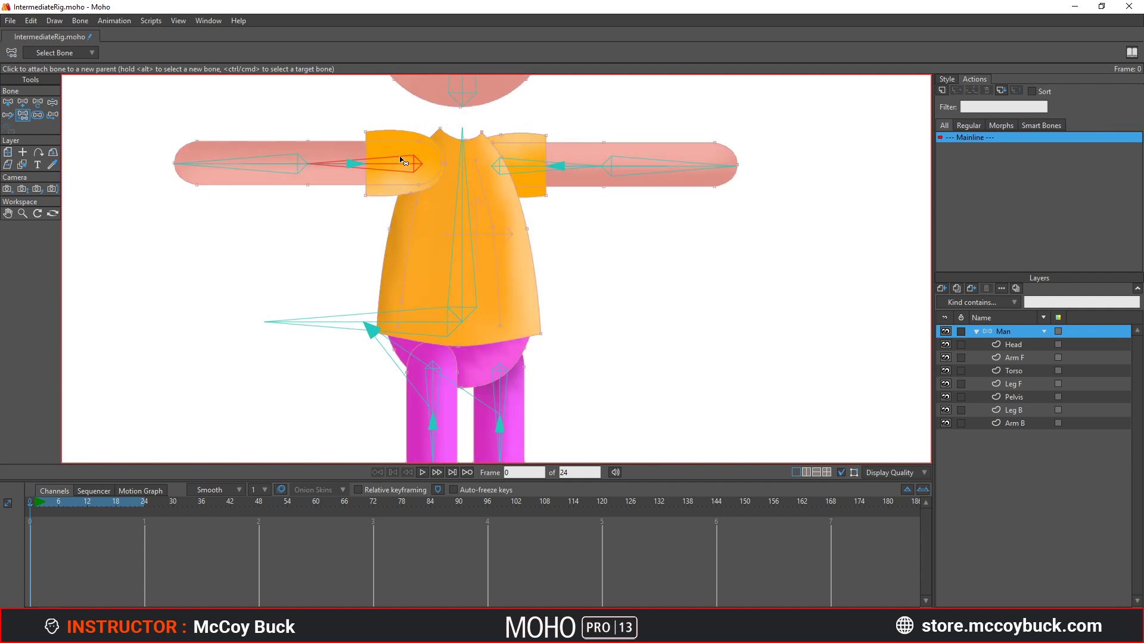
pyautogui.click(464, 230)
pyautogui.keyDown('alt'); pyautogui.click(473, 215); pyautogui.keyUp('alt')
pyautogui.click(462, 214)
pyautogui.keyDown('alt'); pyautogui.click(464, 193); pyautogui.keyUp('alt')
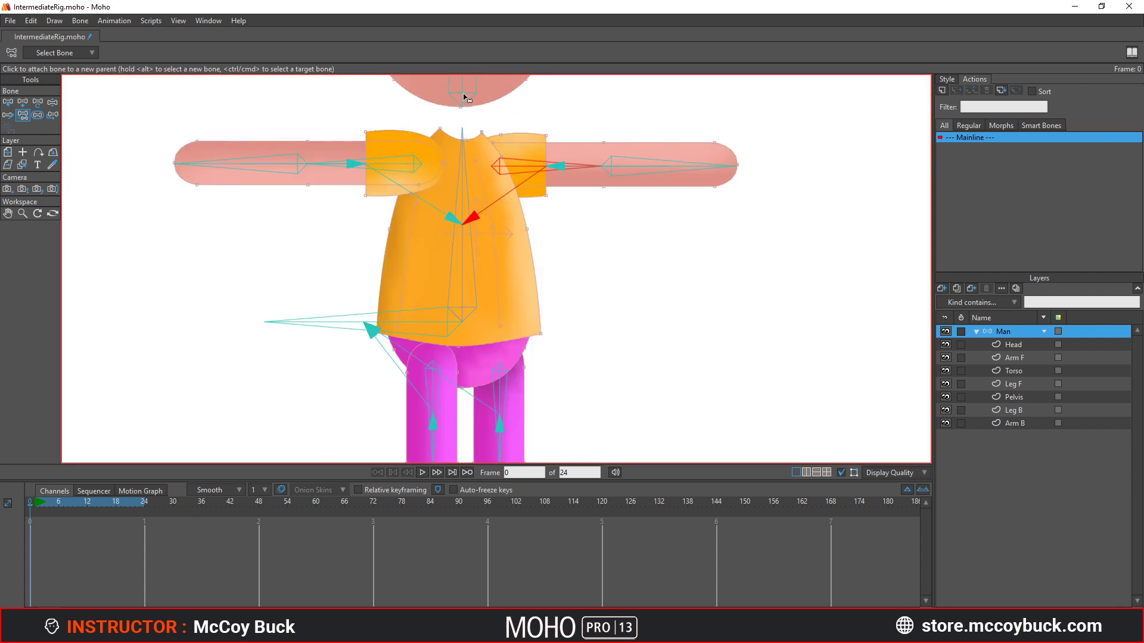
pyautogui.click(462, 310)
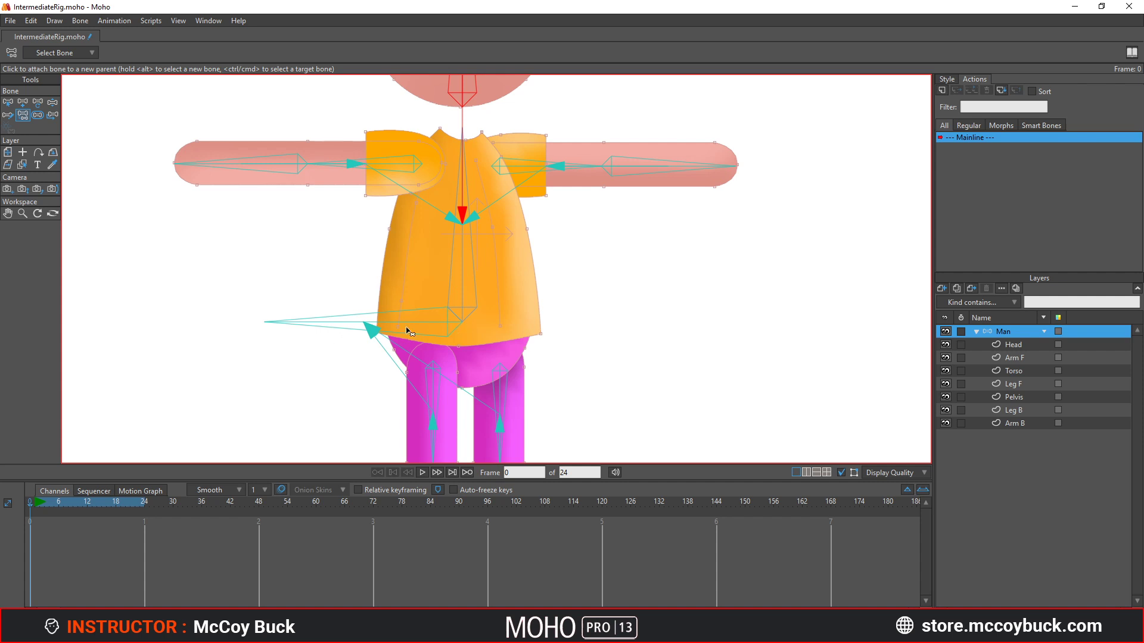
# Parent the torso bone to the horizontal pelvis bone
pyautogui.click(463, 271)
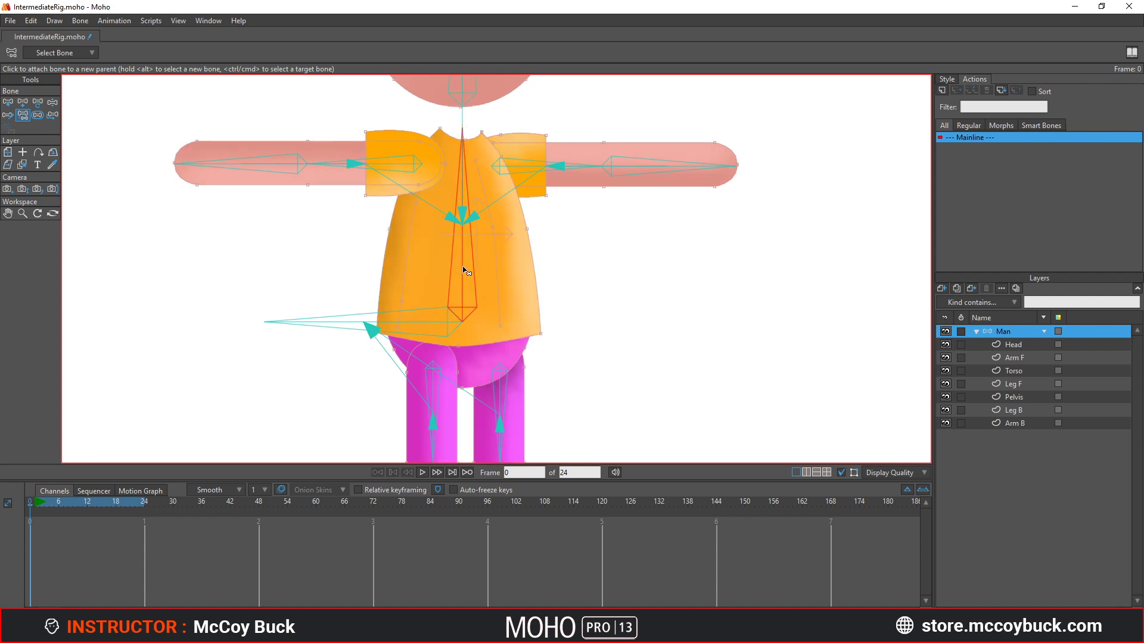
pyautogui.click(398, 327)
pyautogui.scroll(-2, 327, 291)
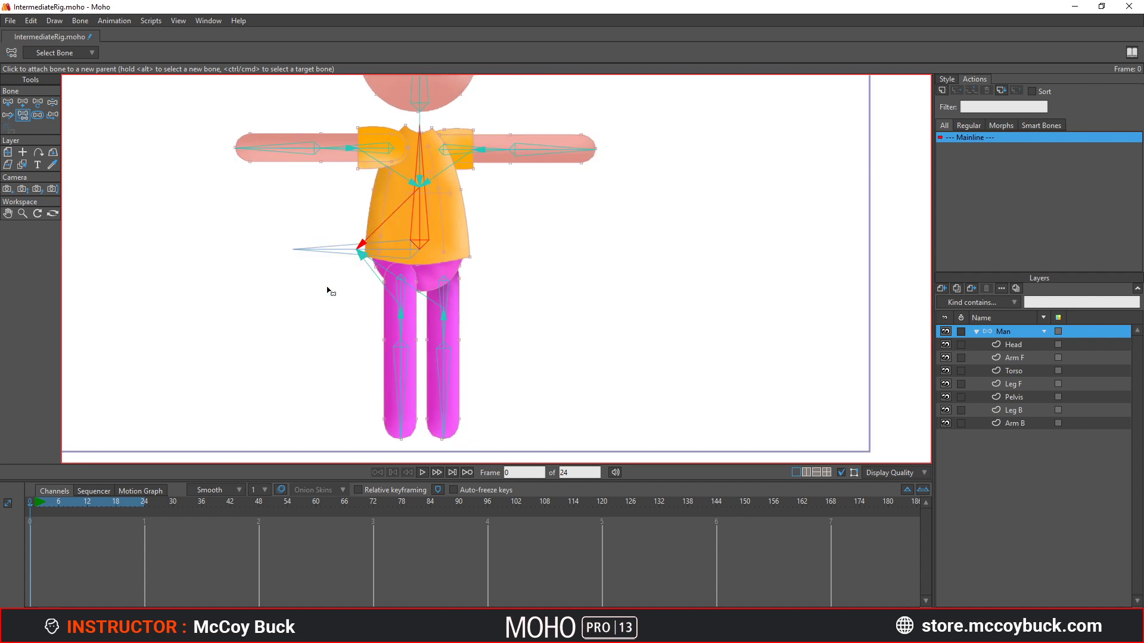
pyautogui.scroll(-2, 327, 290)
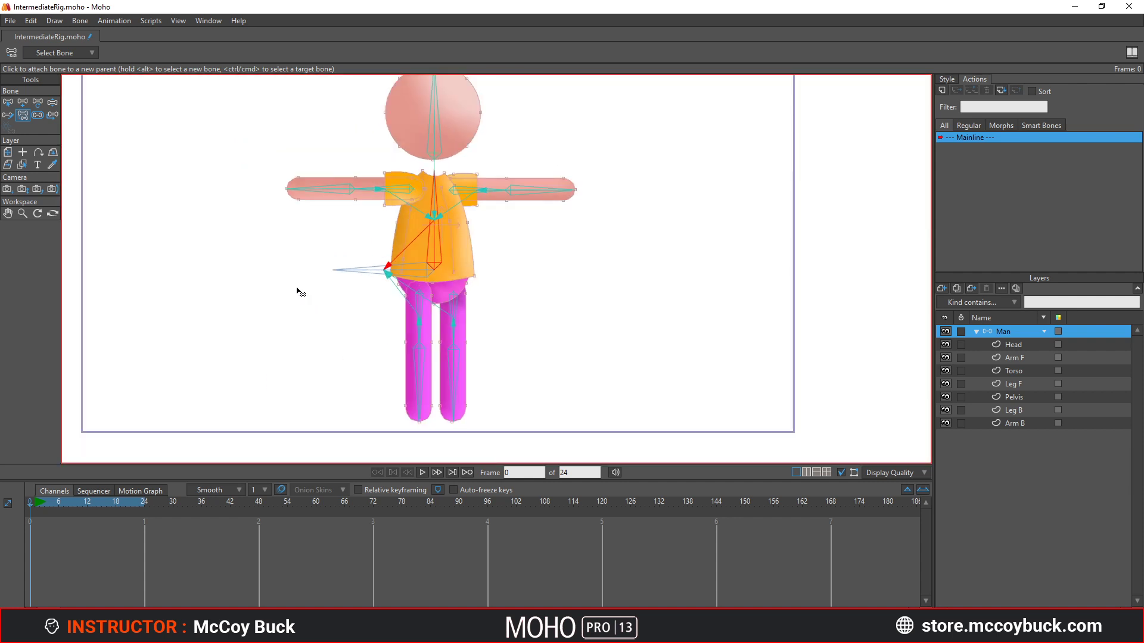
# Test the complete bone hierarchy with Manipulate Bones by leaning the torso, bending the arms and moving a leg
pyautogui.press('z')
pyautogui.moveTo(473, 240)
pyautogui.mouseDown()
pyautogui.moveTo(488, 245)
pyautogui.moveTo(462, 242)
pyautogui.moveTo(480, 247)
pyautogui.mouseUp()
pyautogui.press('b')
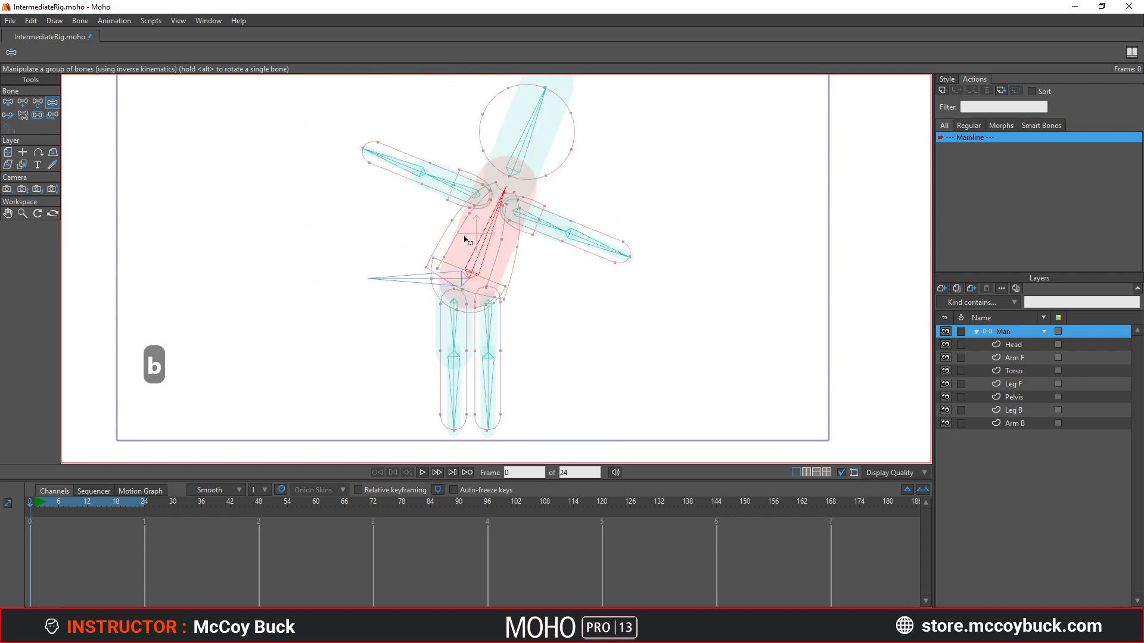
pyautogui.press('z')
pyautogui.moveTo(367, 206); pyautogui.dragTo(387, 271)
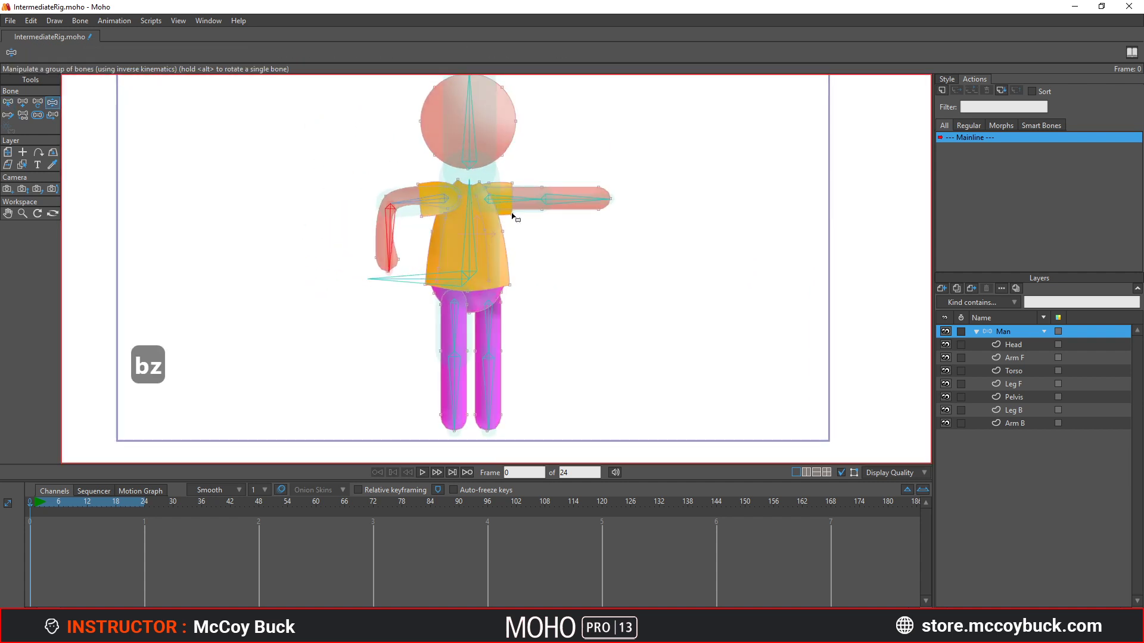
pyautogui.moveTo(572, 198); pyautogui.dragTo(555, 221)
pyautogui.moveTo(454, 333); pyautogui.dragTo(506, 360)
pyautogui.press('b')
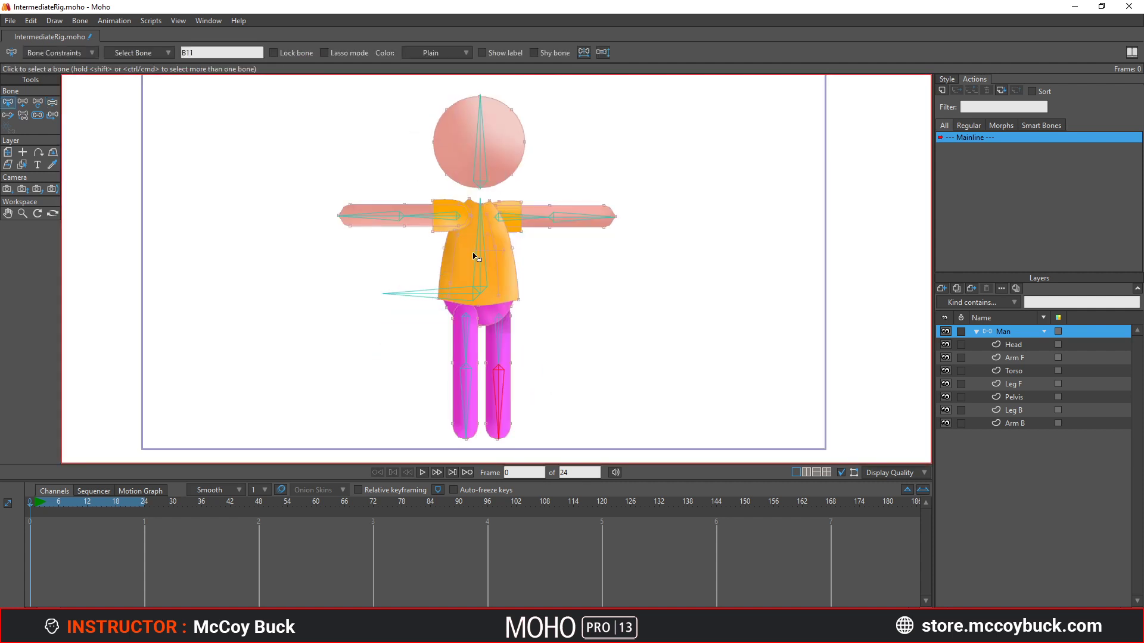
# Pose the character with Manipulate Bones, bending both forearms down toward the hips and raising the front leg with its knee bent
pyautogui.press('z')
pyautogui.scroll(1, 381, 223)
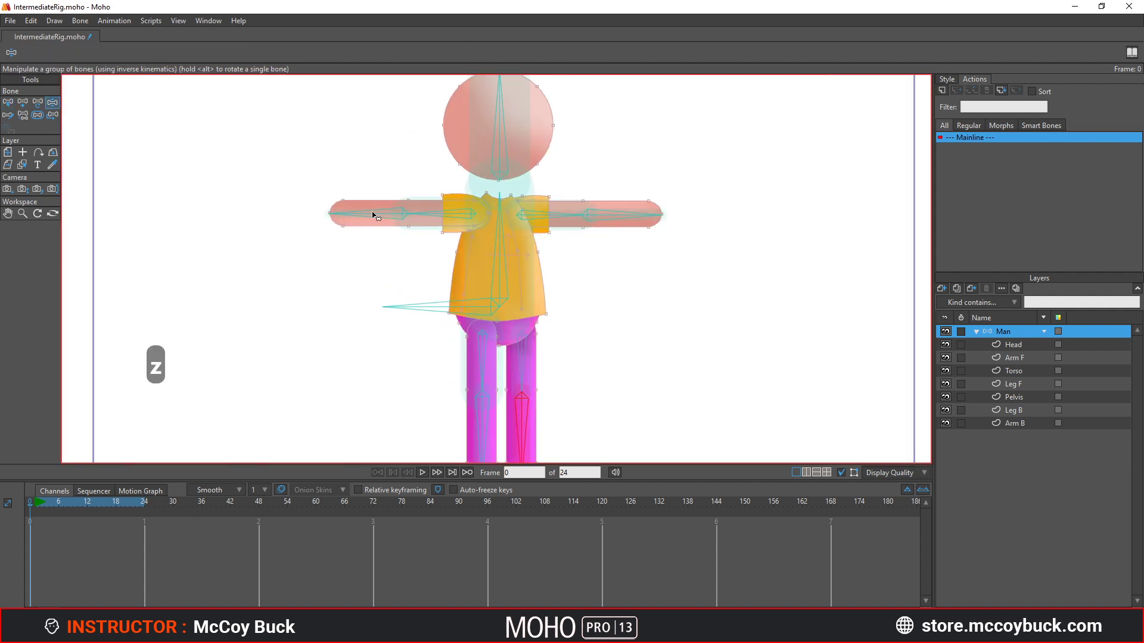
pyautogui.moveTo(373, 214); pyautogui.dragTo(480, 287)
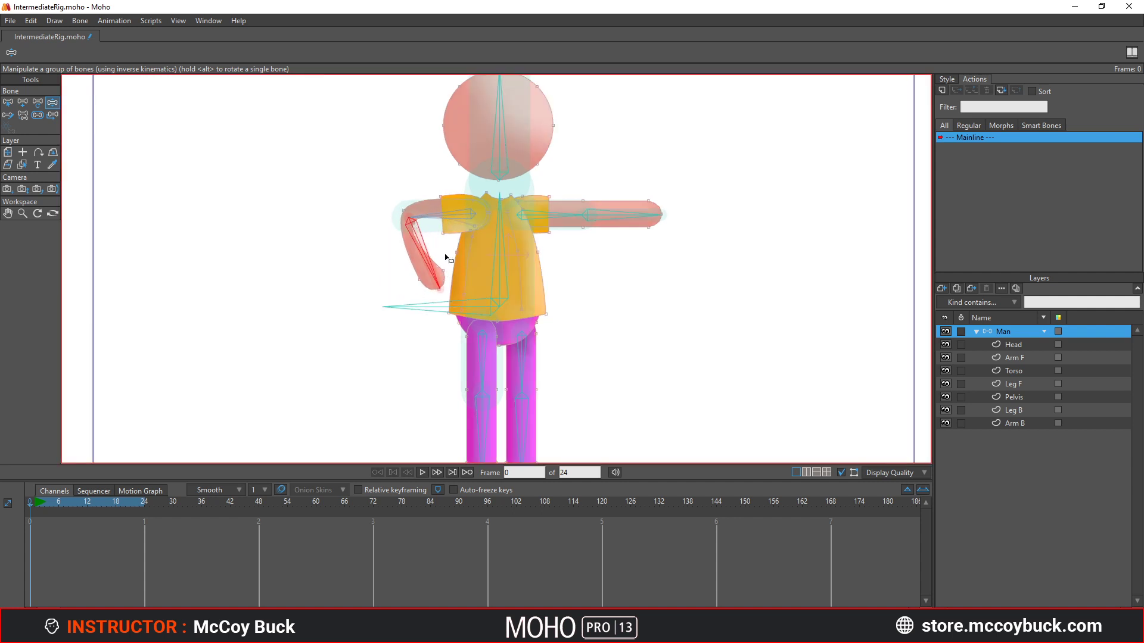
pyautogui.moveTo(602, 222); pyautogui.dragTo(518, 275)
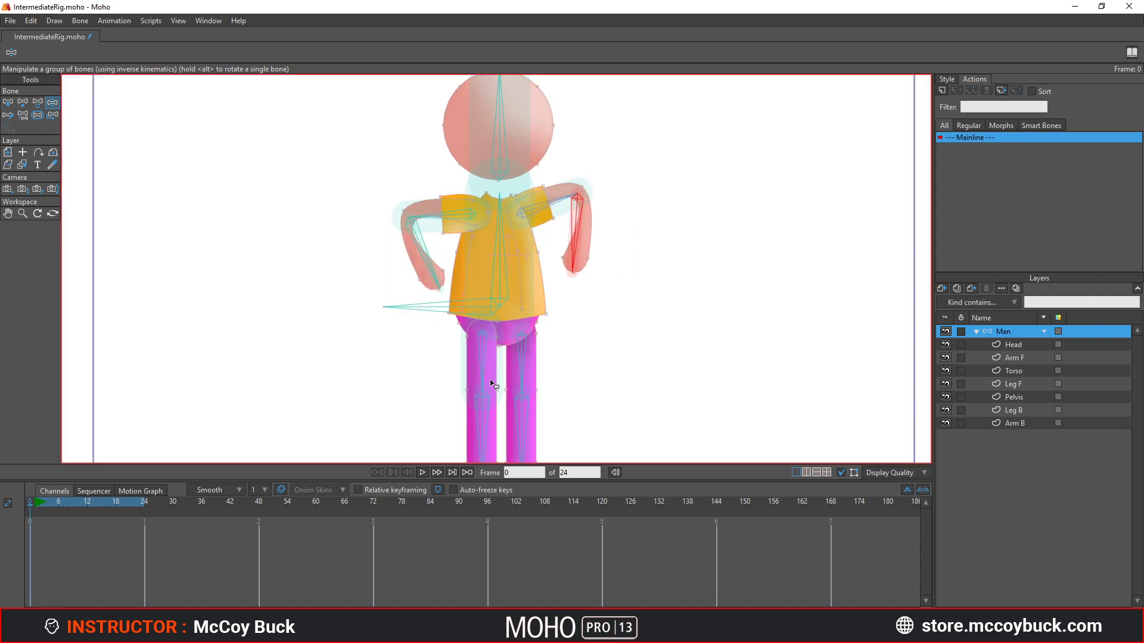
pyautogui.moveTo(492, 384); pyautogui.dragTo(459, 396)
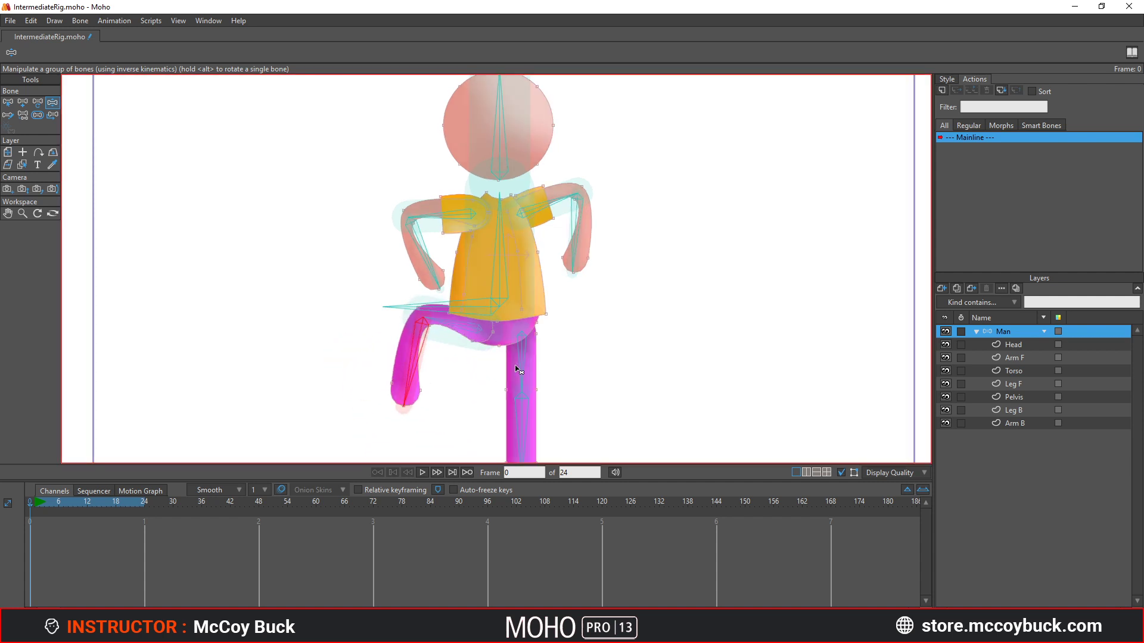